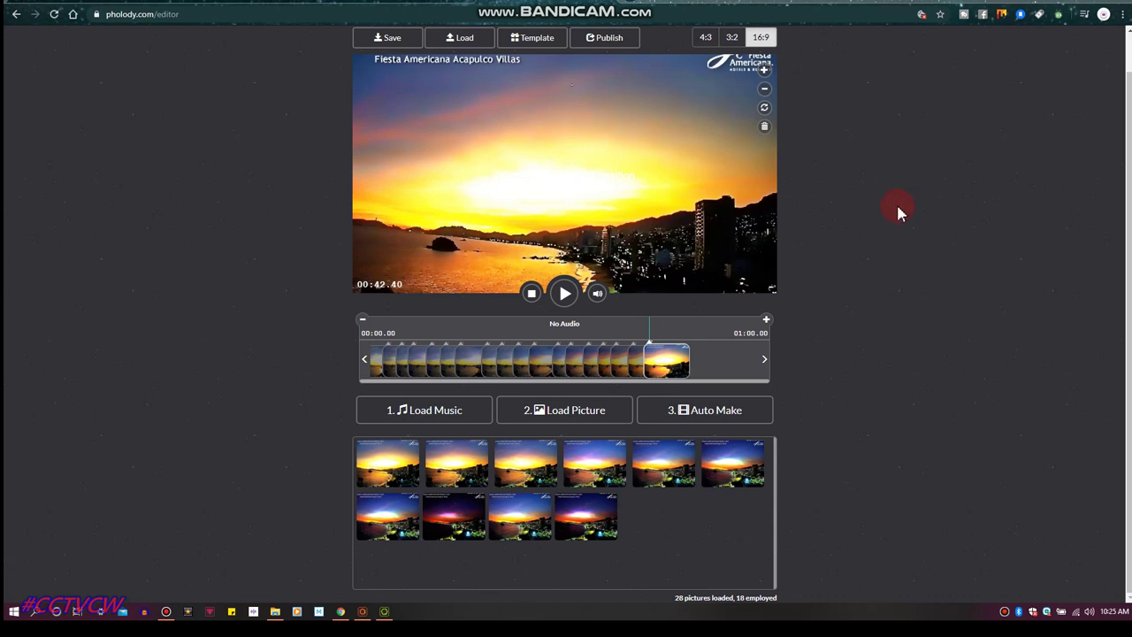
- Add the next seven sunset pictures from the picture library one after another at the end of the timeline
left_click(395, 478)
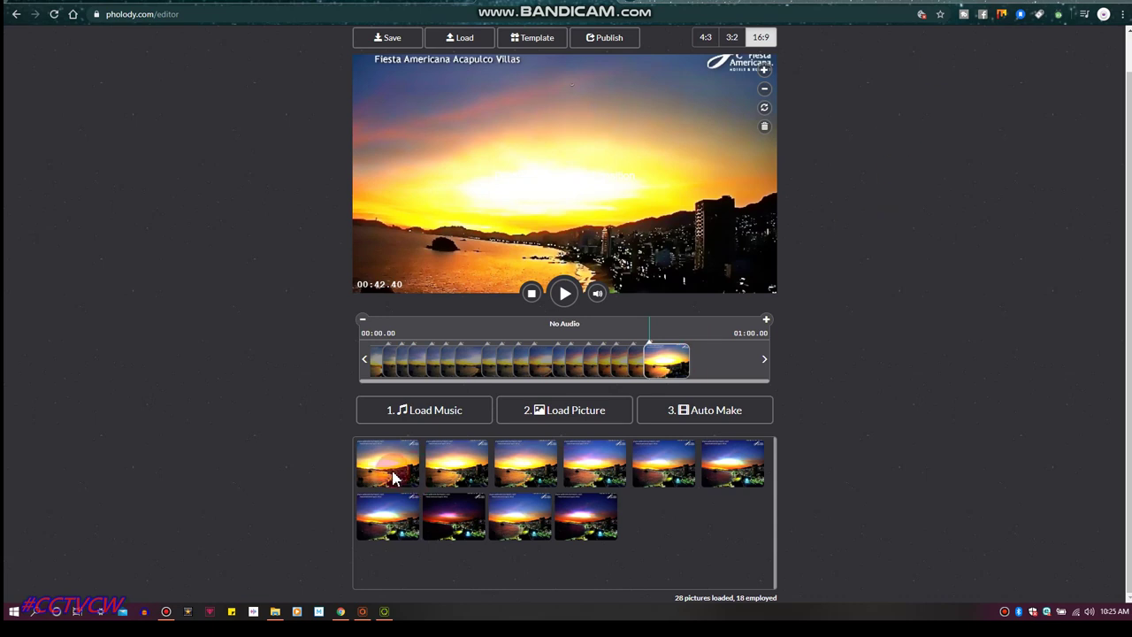
left_click_drag(394, 477, 701, 373)
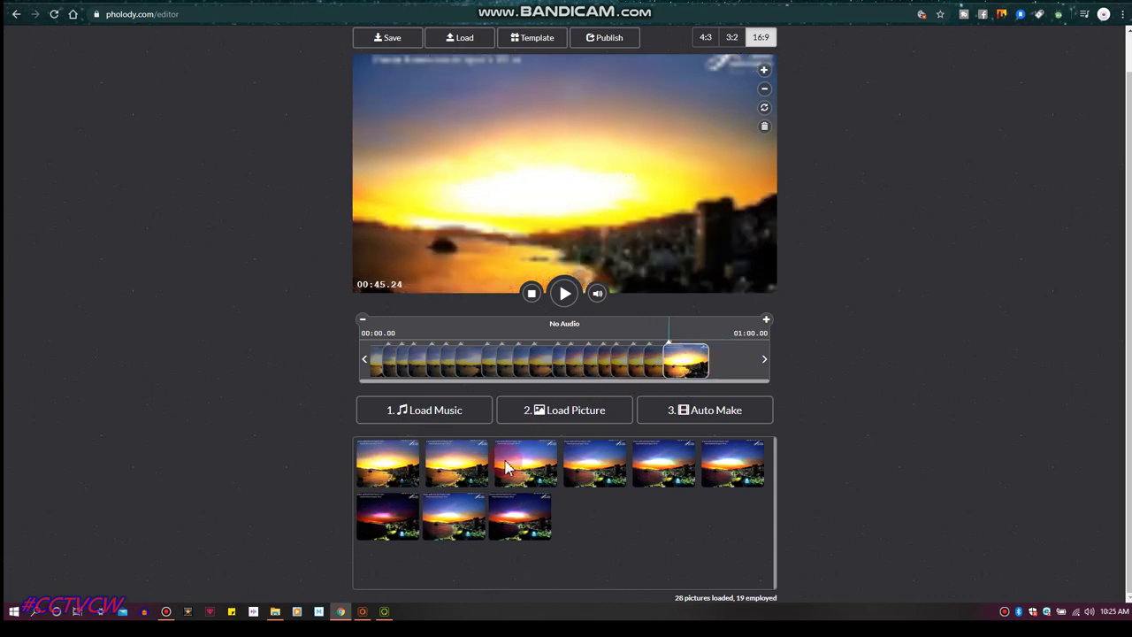
left_click_drag(404, 472, 728, 369)
left_click_drag(372, 455, 709, 368)
left_click_drag(435, 478, 741, 371)
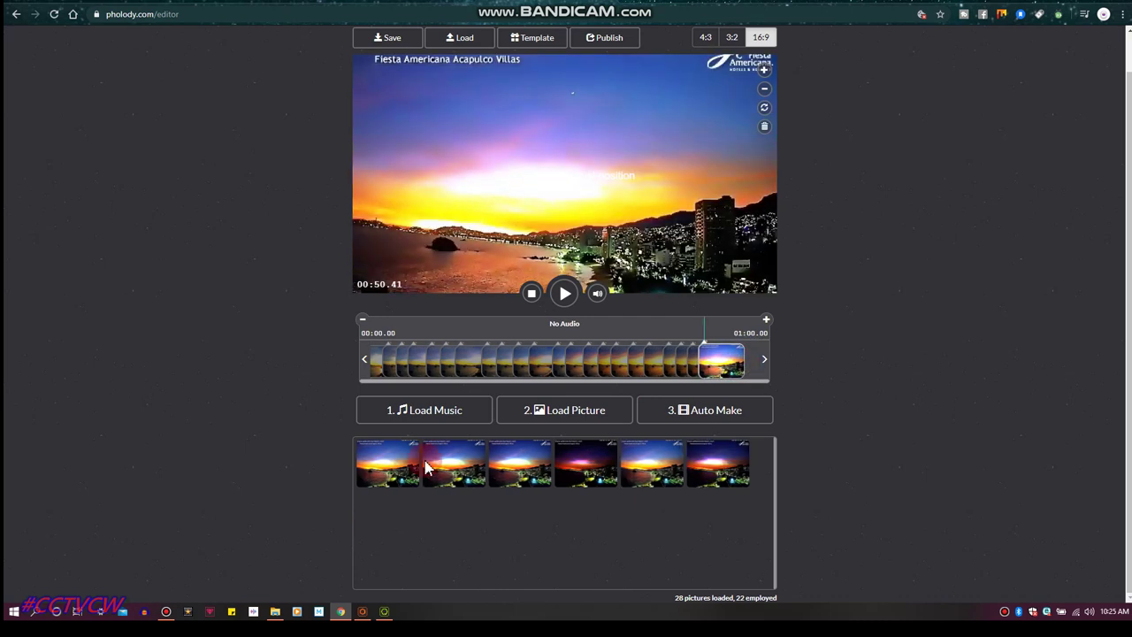
left_click_drag(392, 469, 756, 362)
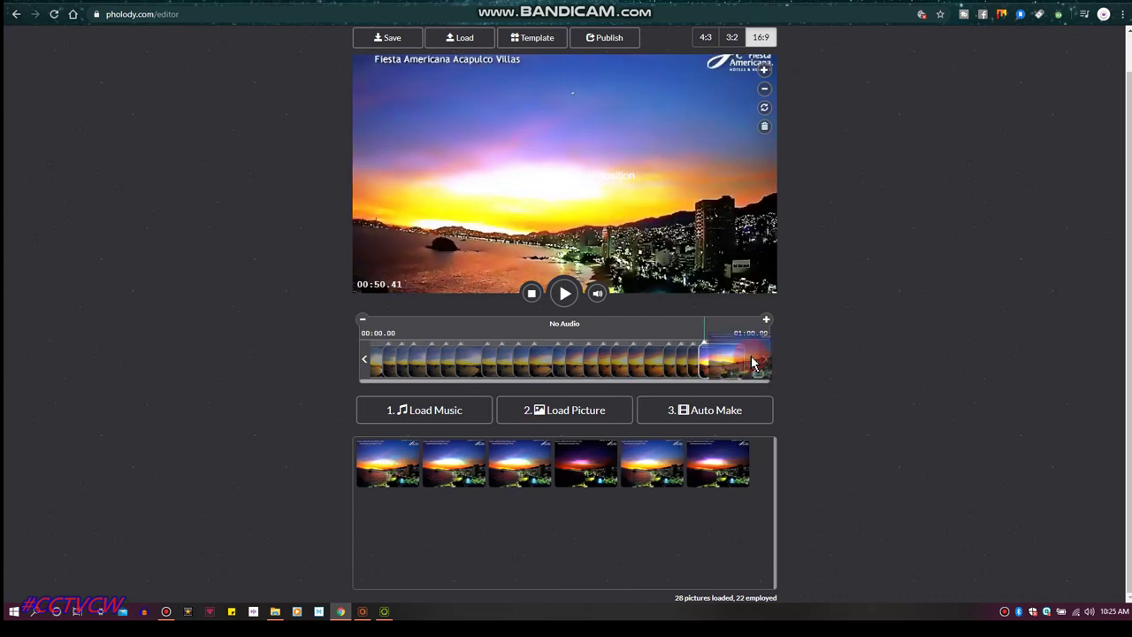
left_click_drag(394, 475, 756, 363)
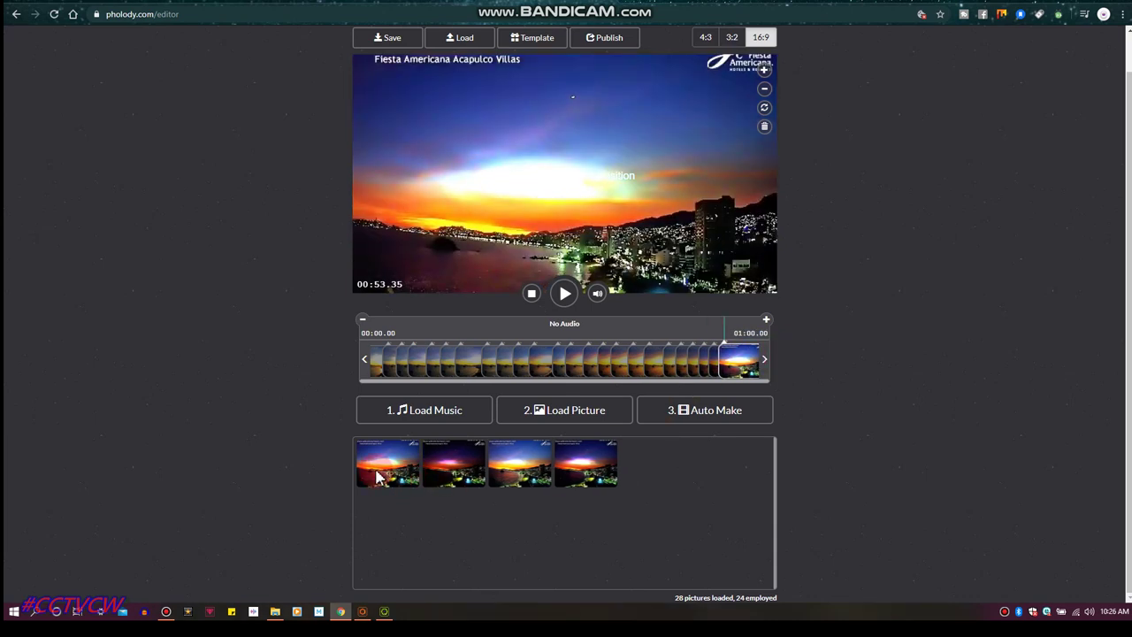
left_click_drag(379, 466, 750, 357)
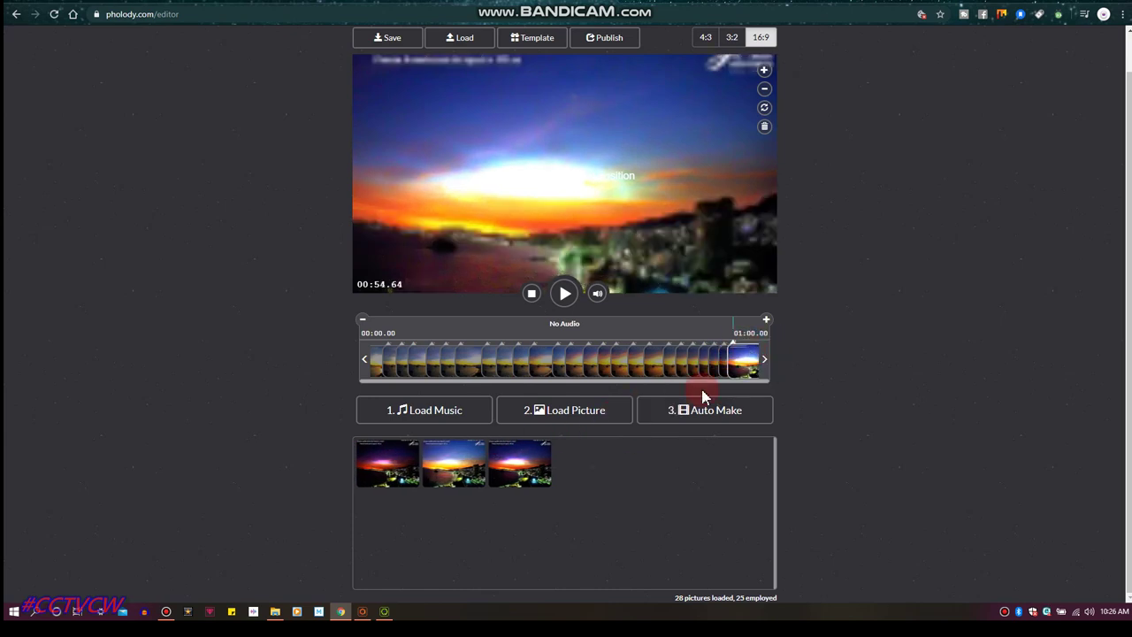
- Reposition the pictures between about 14 and 21 seconds on the timeline to even out their spacing
left_click_drag(522, 466, 650, 456)
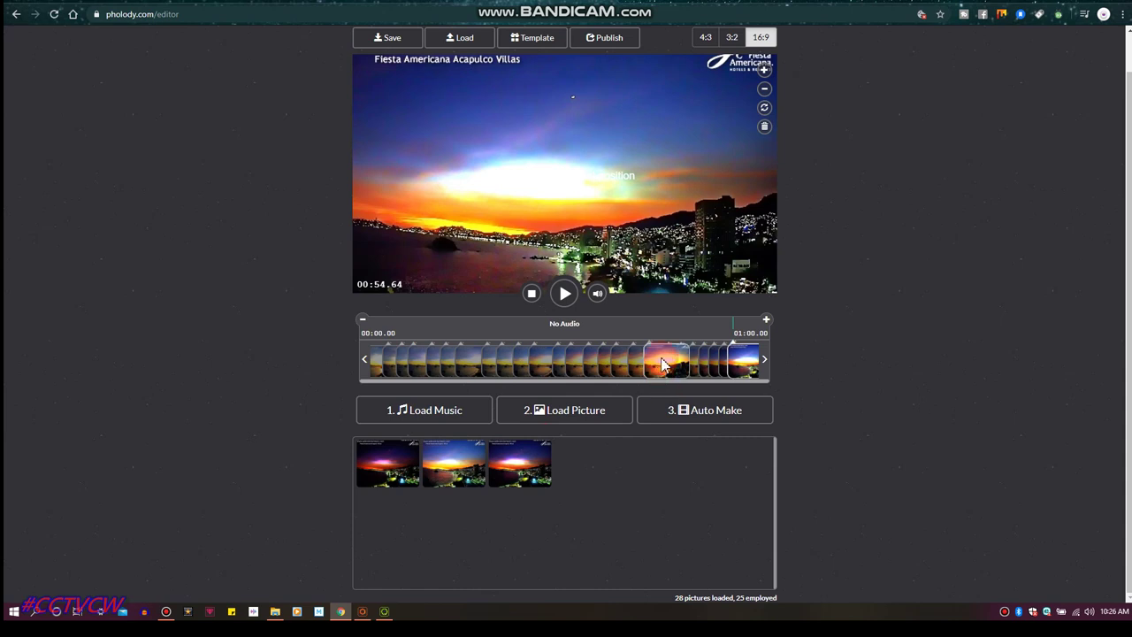
left_click(531, 293)
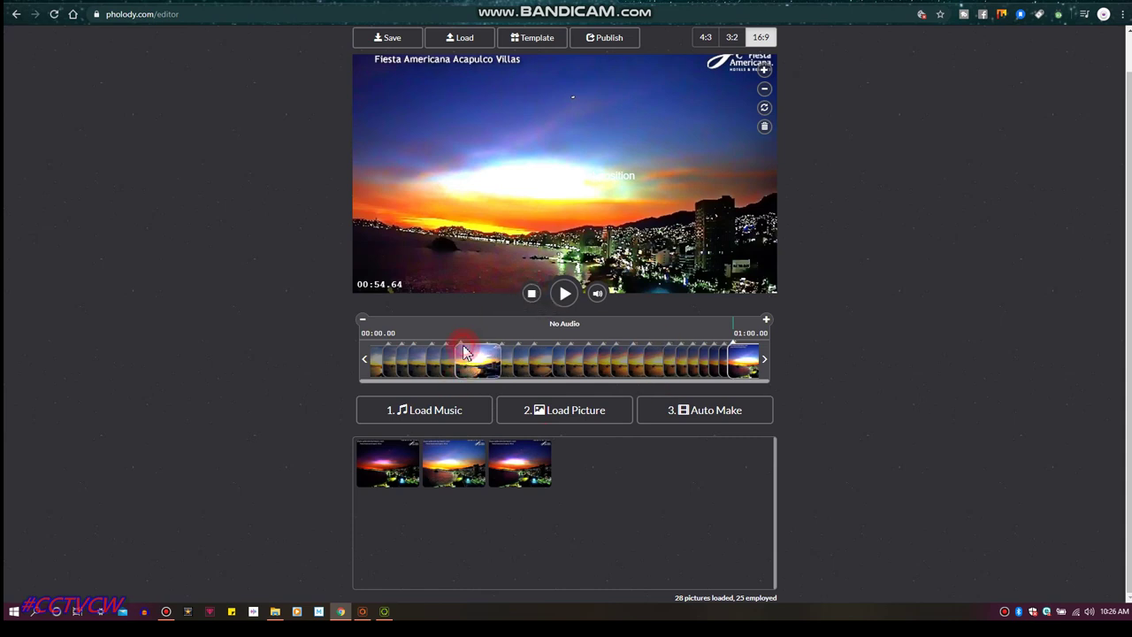
left_click(457, 344)
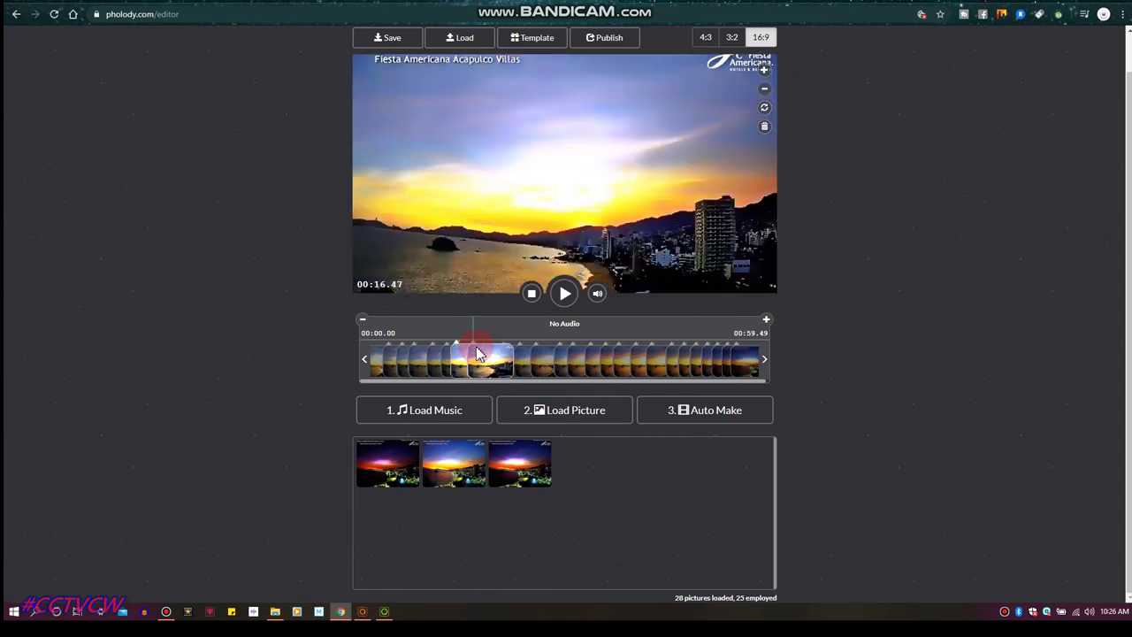
left_click(471, 352)
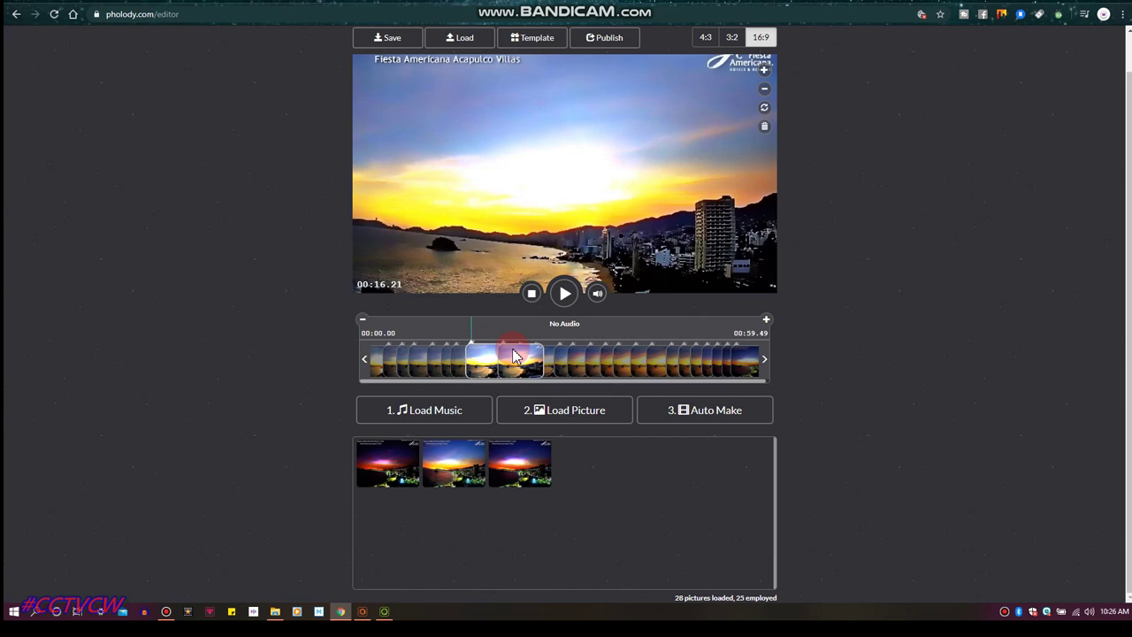
left_click(523, 352)
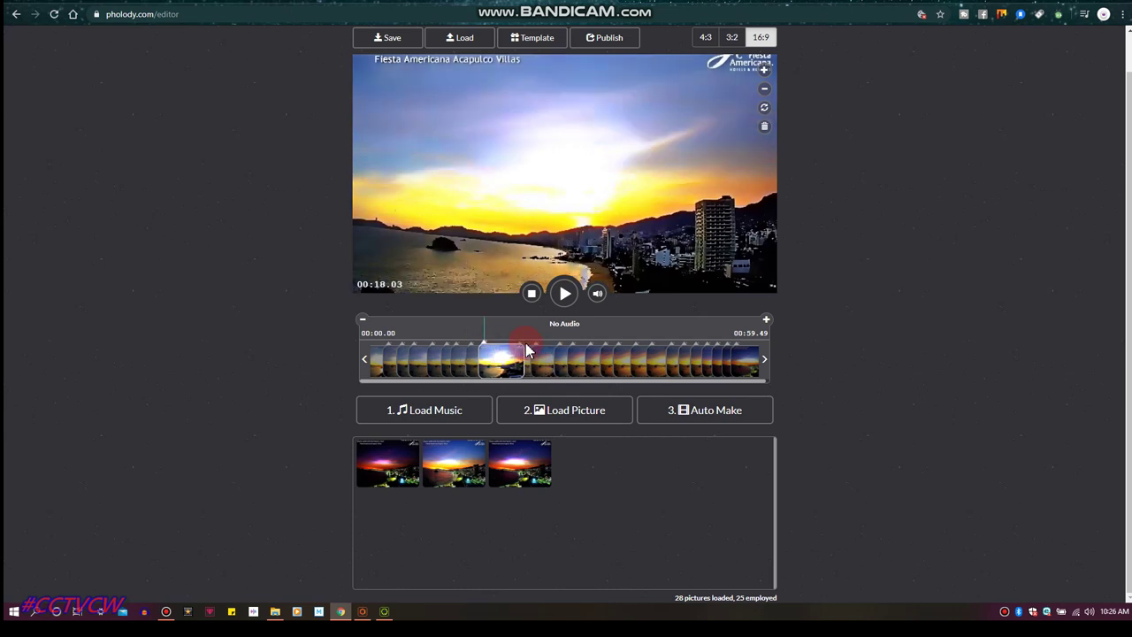
left_click(510, 355)
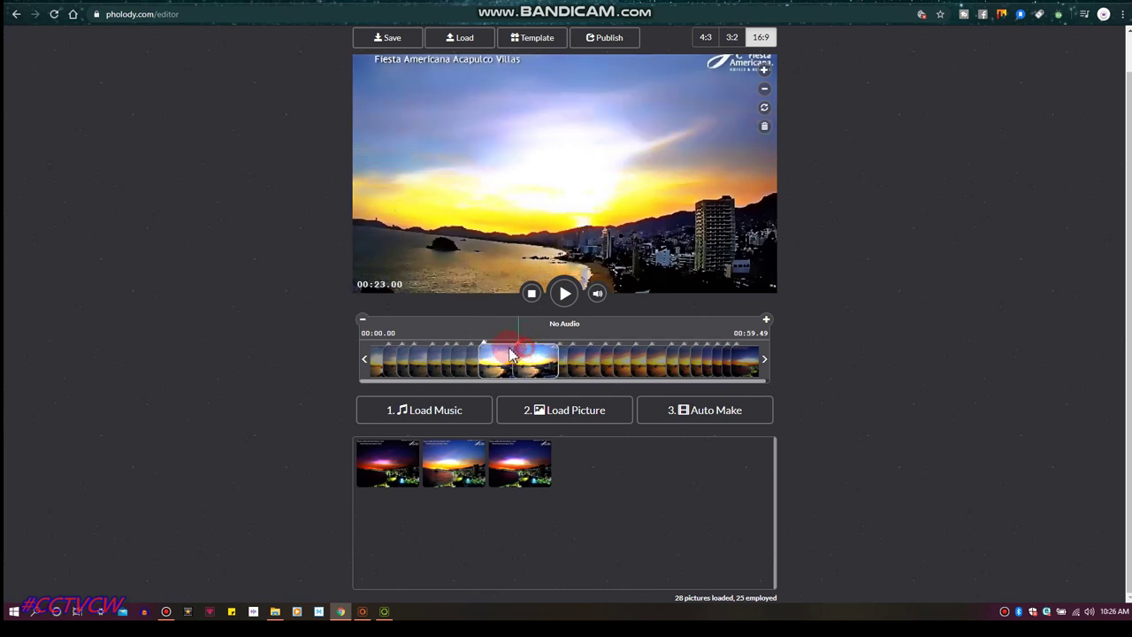
left_click(506, 353)
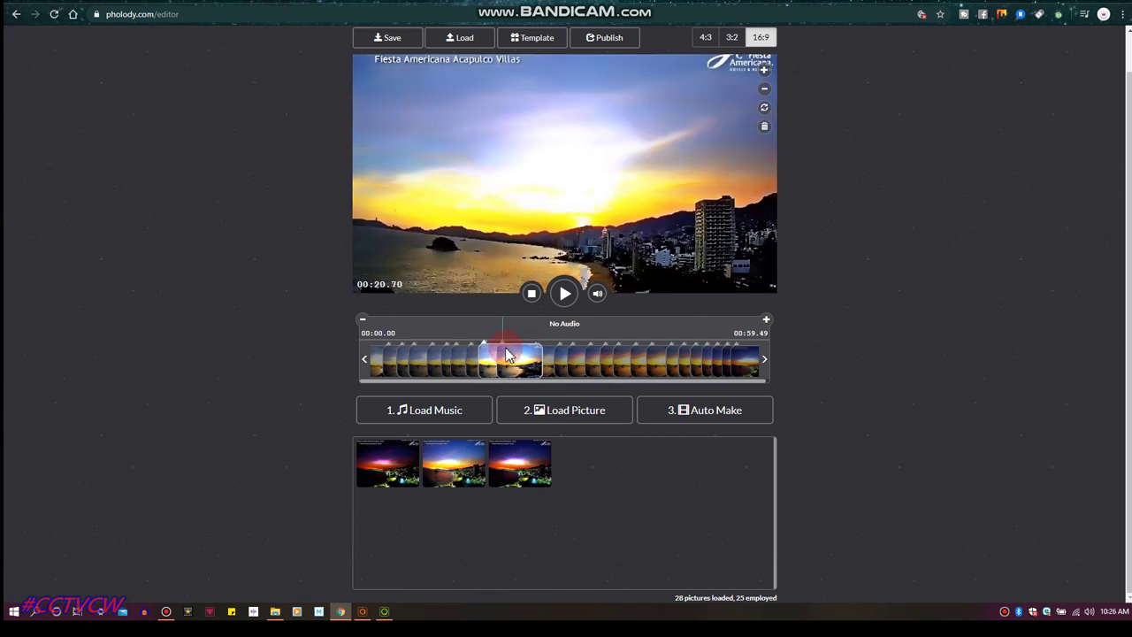
- Shift the timeline pictures between about 23 and 32 seconds so they follow one another at closer intervals
left_click(559, 349)
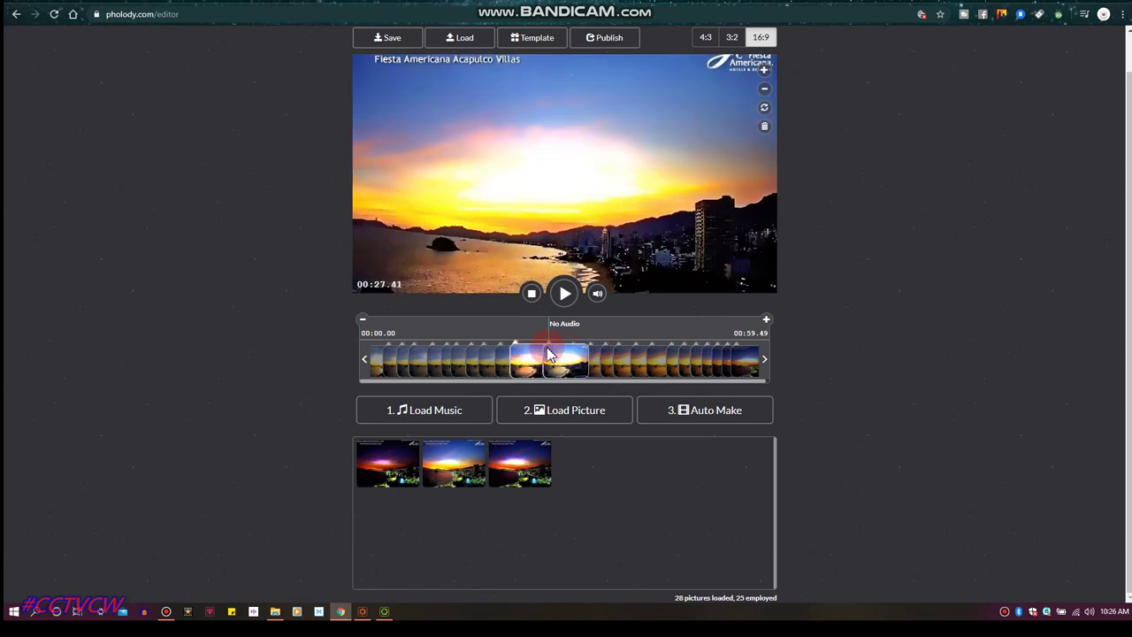
left_click(581, 354)
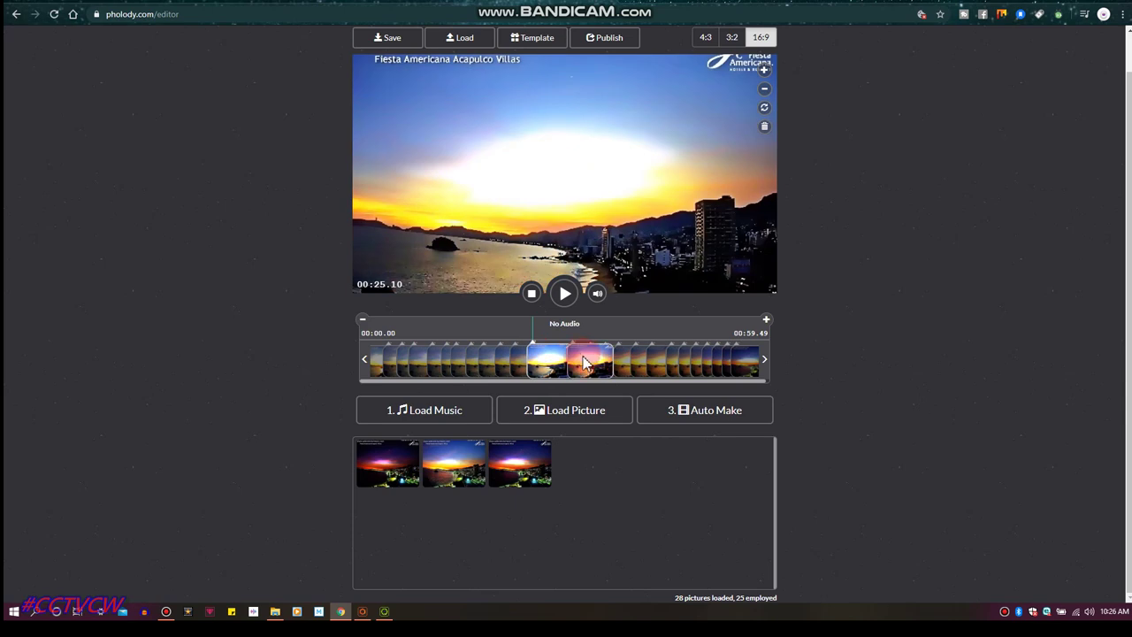
left_click(557, 357)
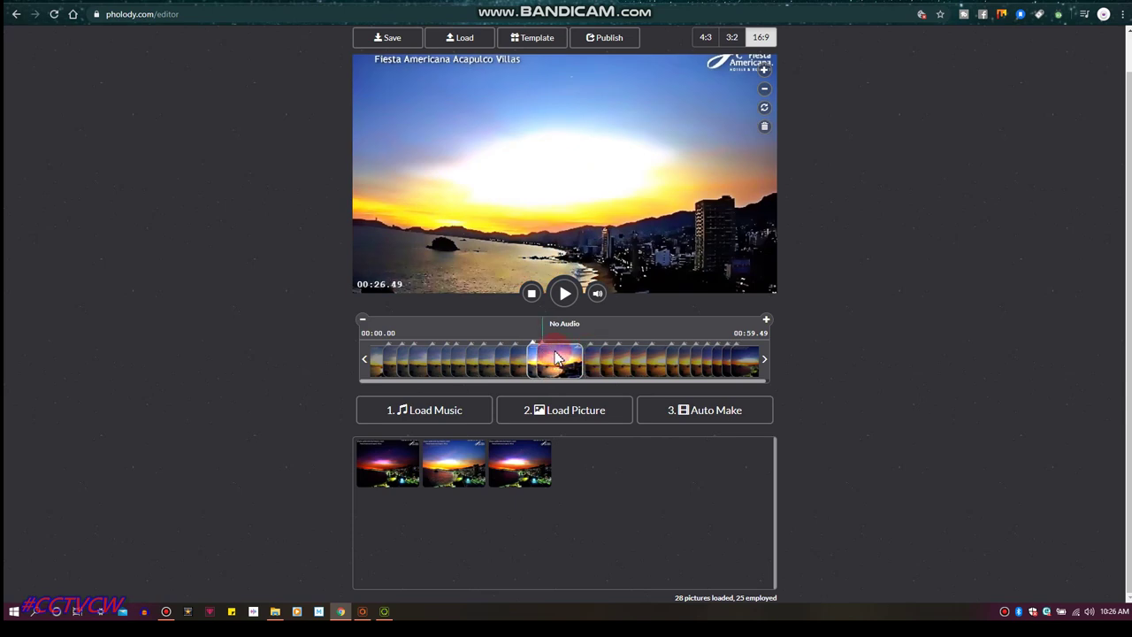
left_click(559, 357)
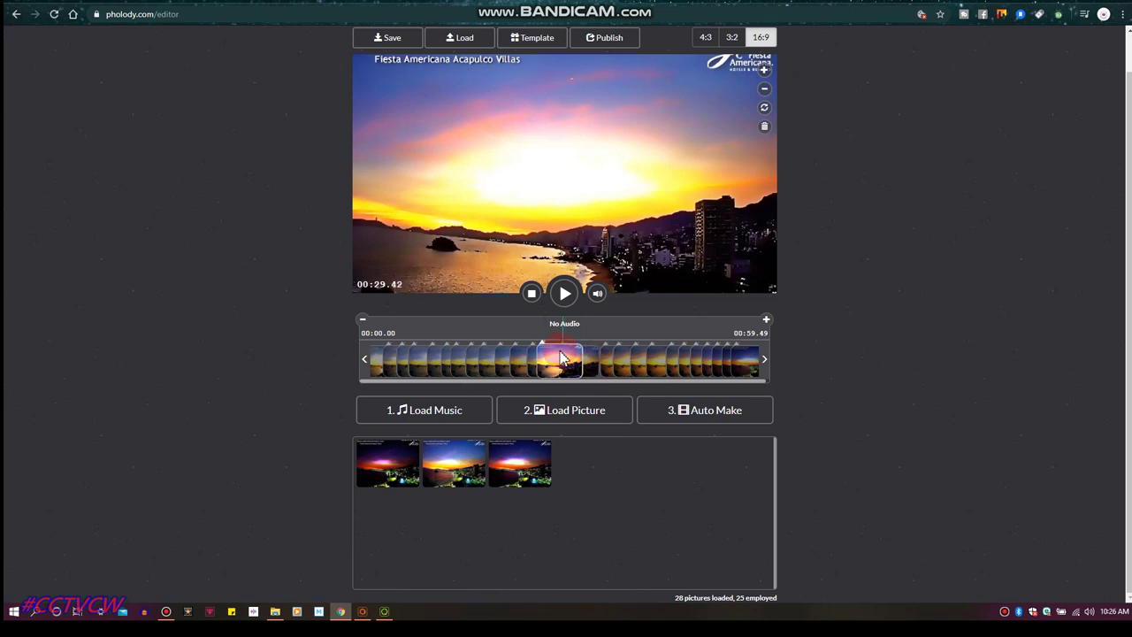
left_click(572, 356)
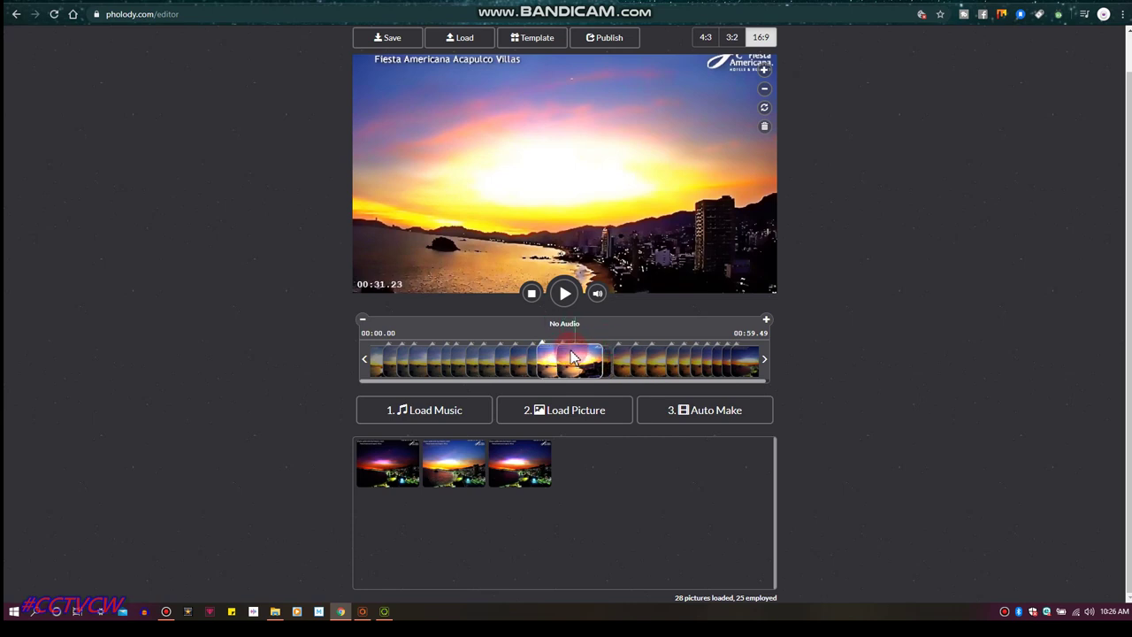
left_click(584, 358)
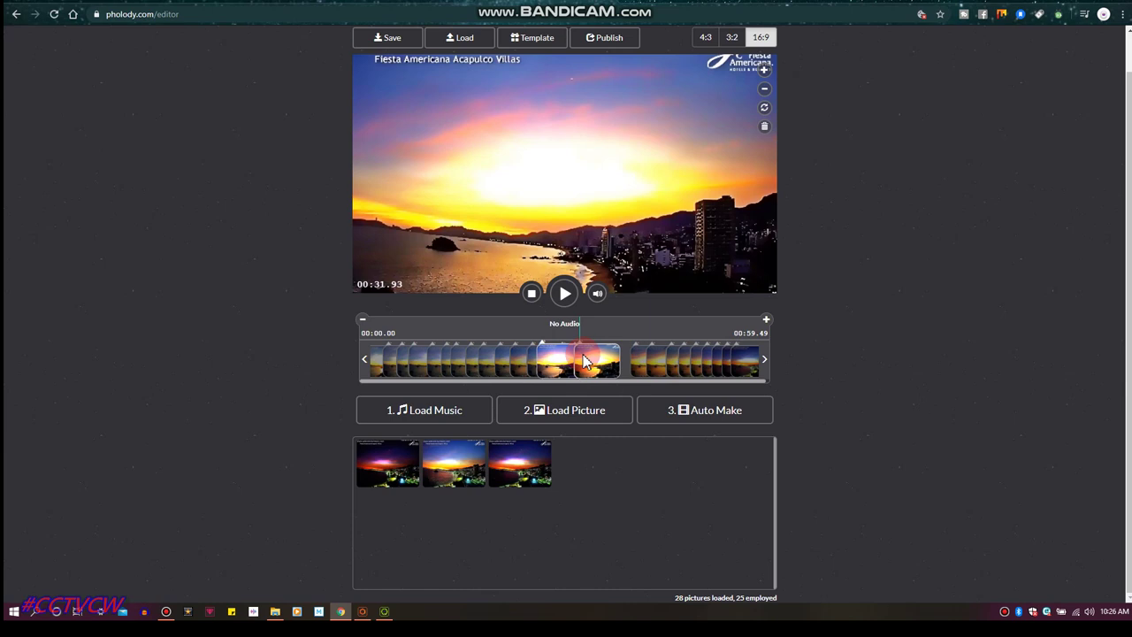
- Rearrange the timeline pictures between about 33 and 45 seconds into more regular intervals
left_click(622, 354)
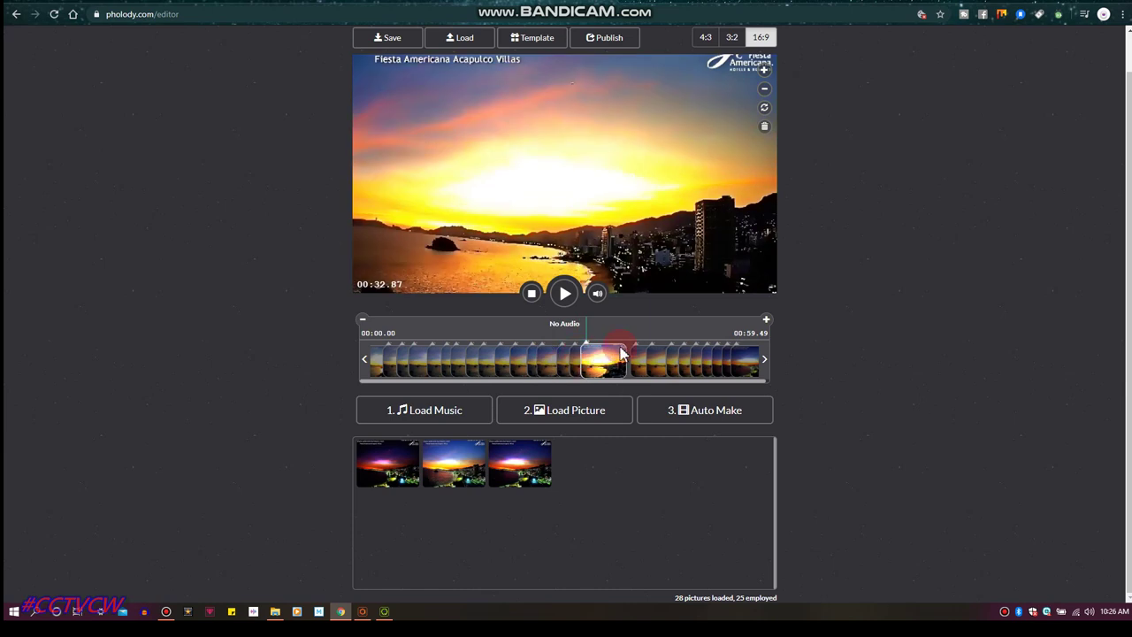
left_click(629, 360)
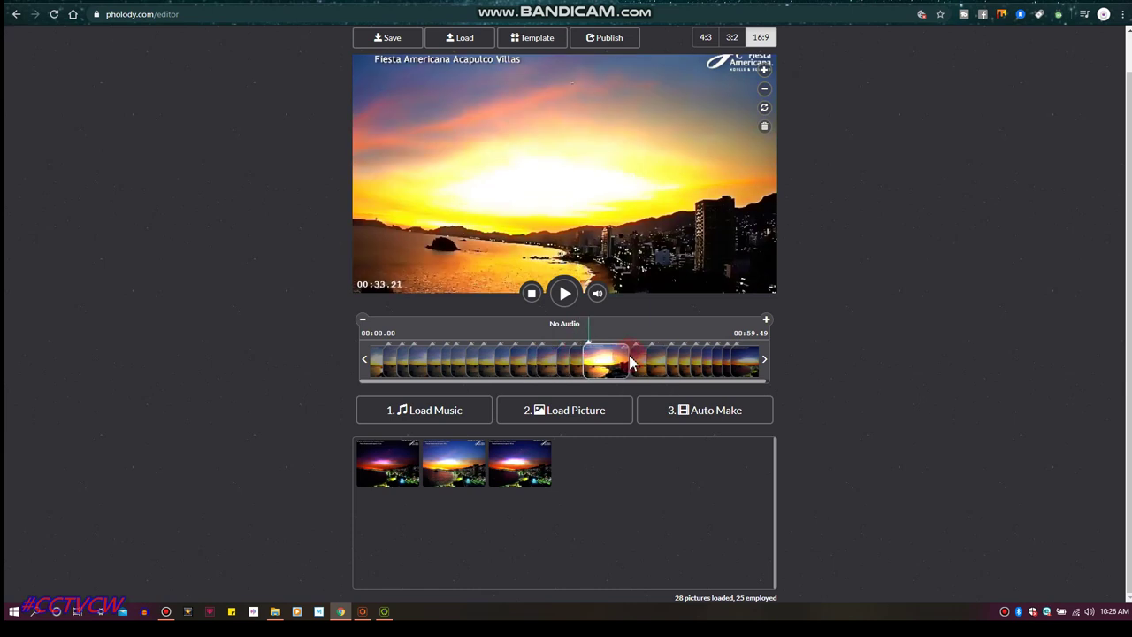
left_click(655, 358)
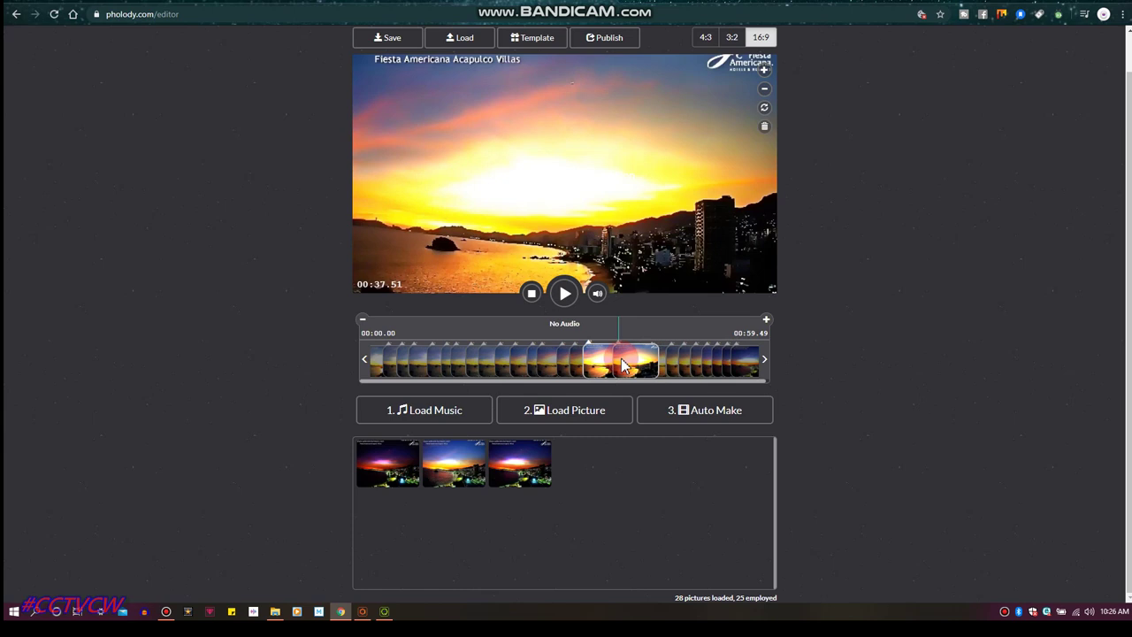
left_click(654, 359)
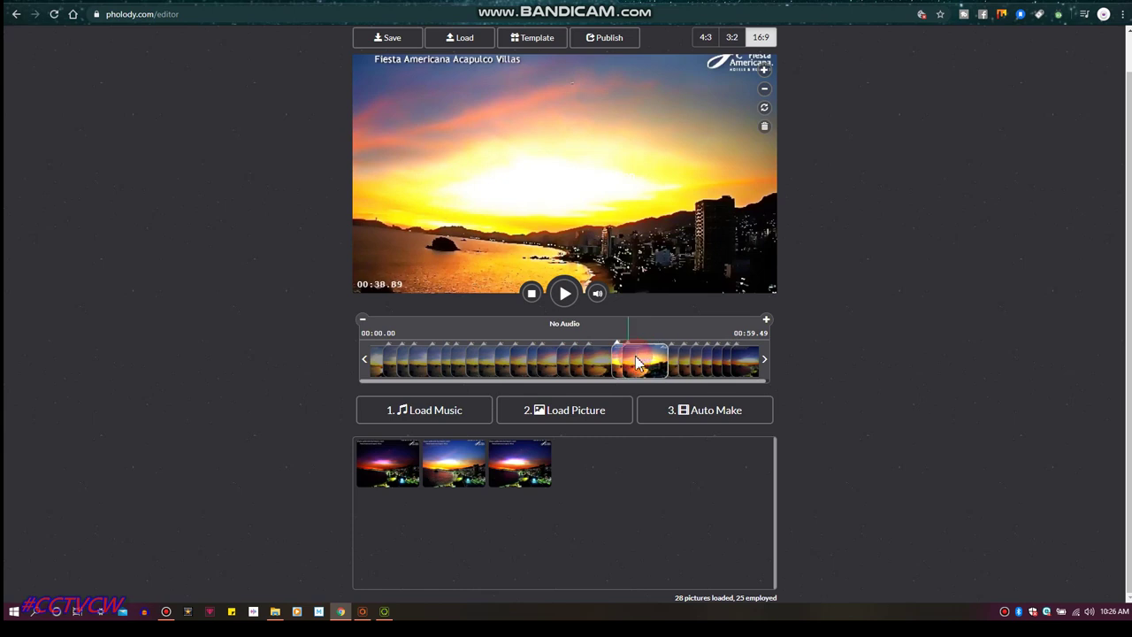
left_click(666, 361)
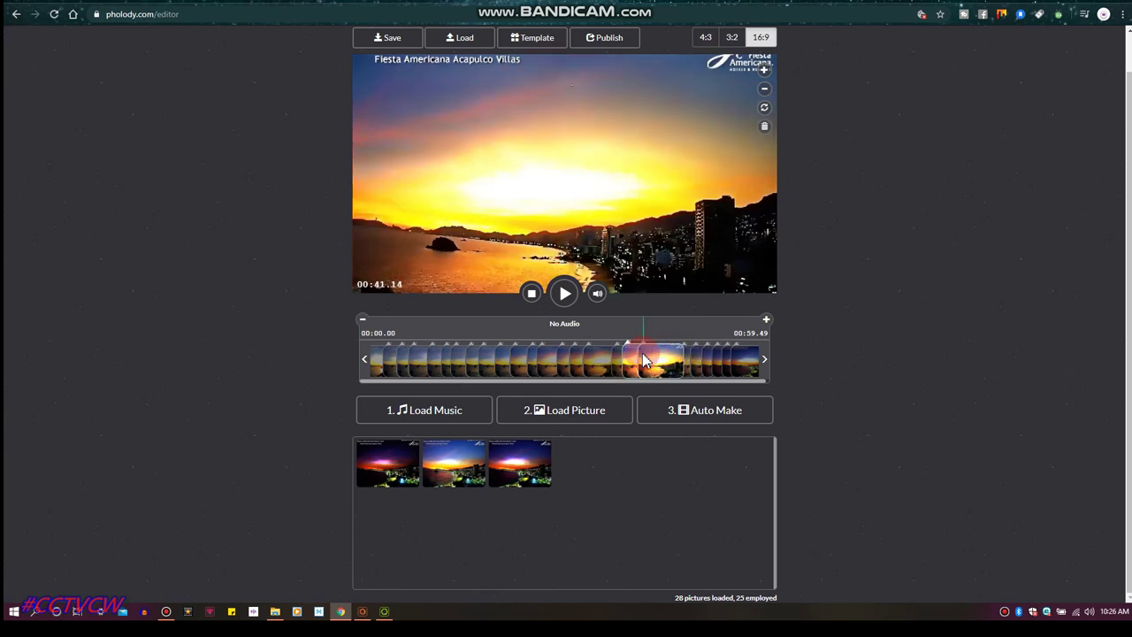
left_click(659, 361)
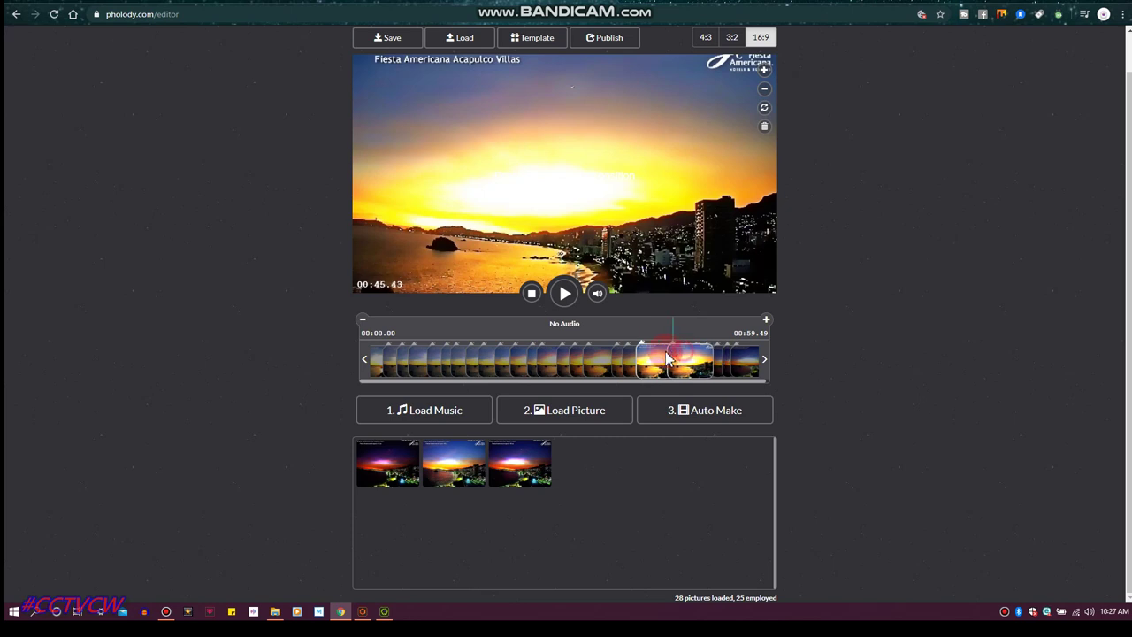
left_click_drag(655, 355, 653, 355)
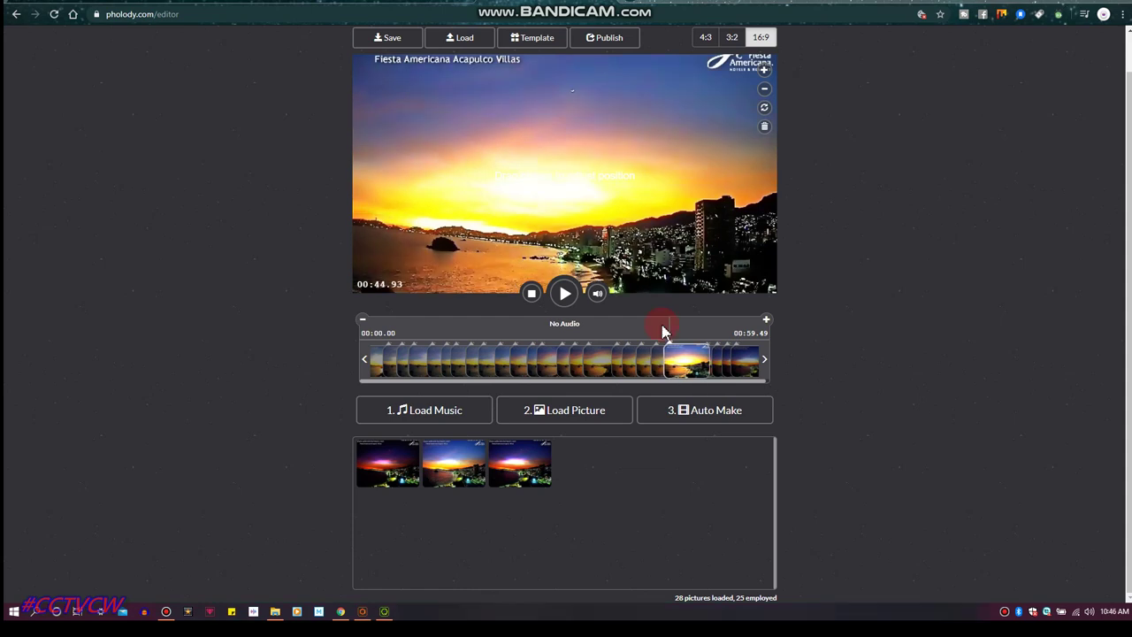
- Space out the last pictures on the timeline between about 48 and 54 seconds
left_click(712, 355)
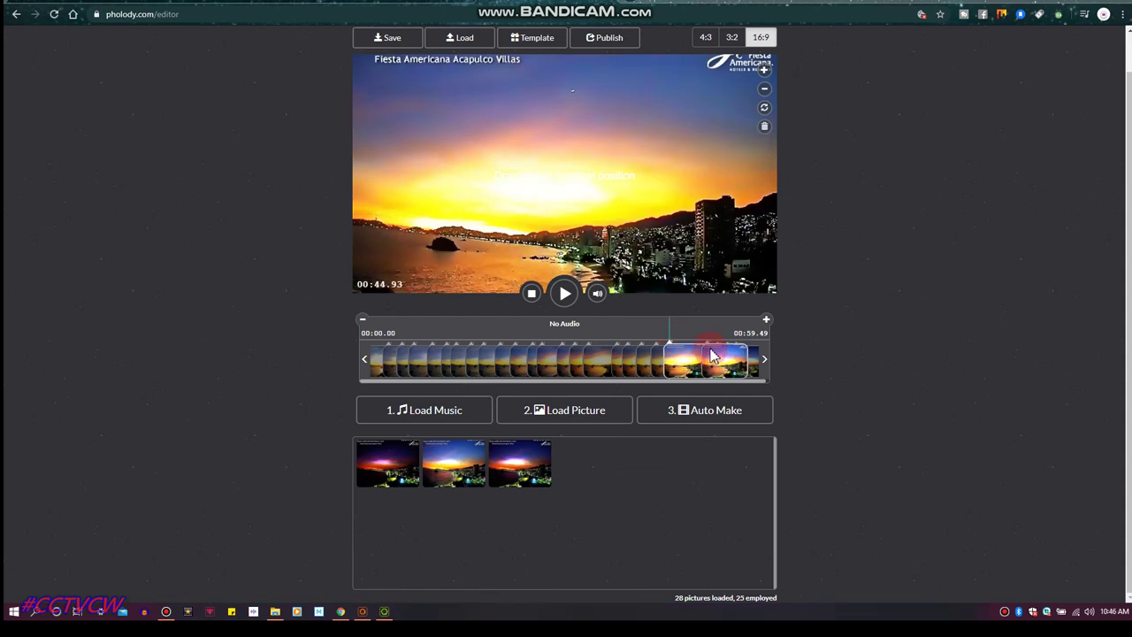
left_click(694, 355)
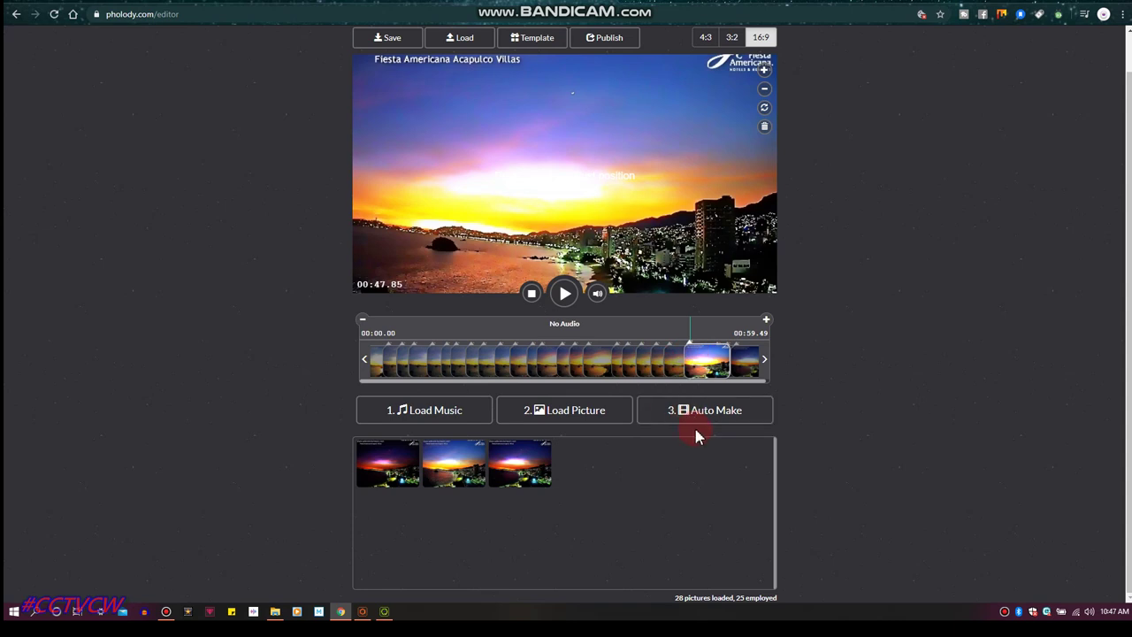
left_click(716, 346)
left_click(717, 346)
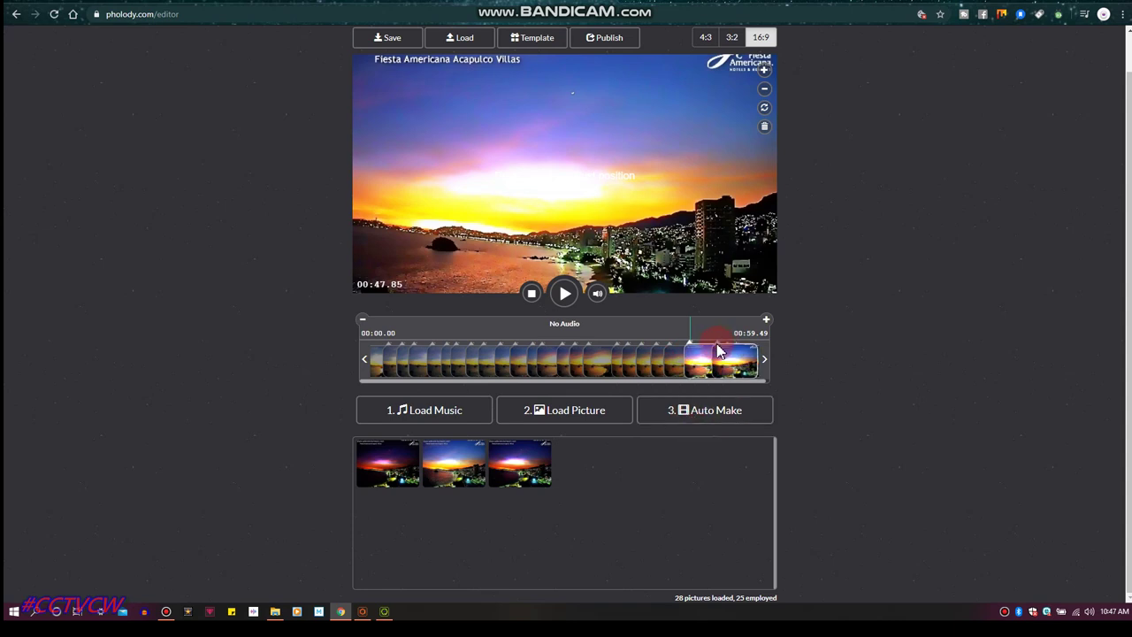
left_click_drag(719, 354, 701, 358)
left_click(730, 349)
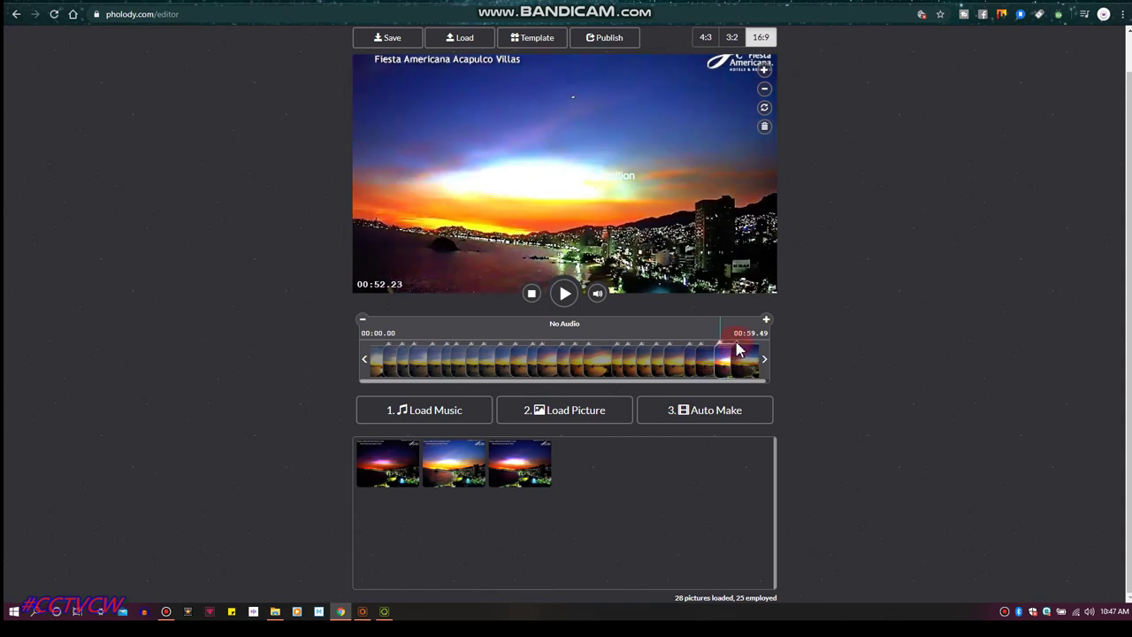
left_click_drag(739, 359, 735, 359)
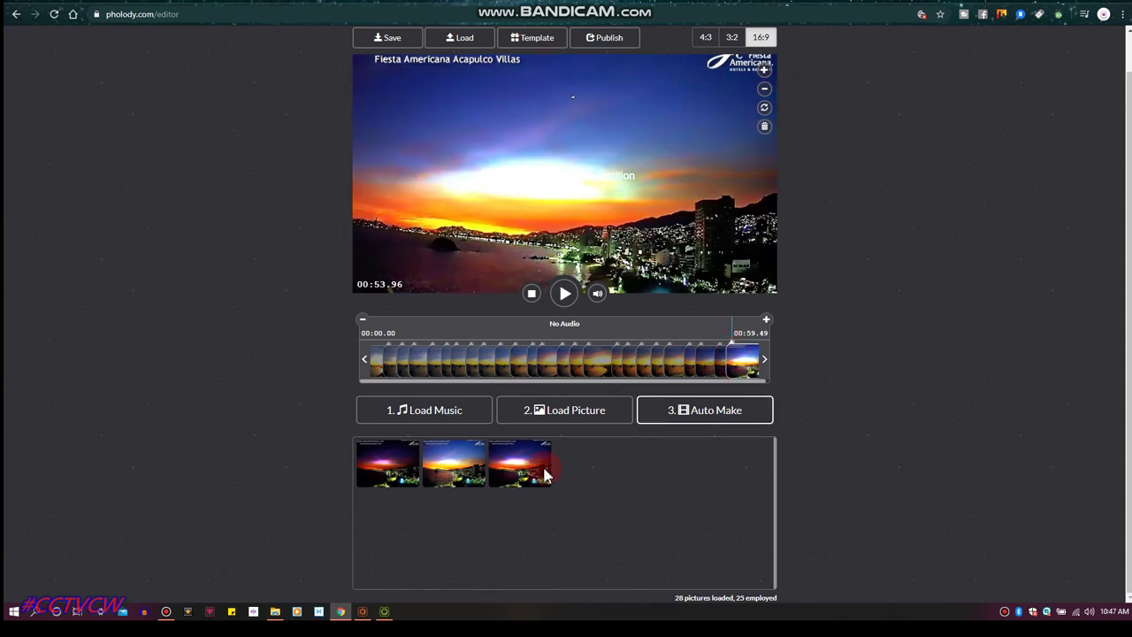
- Try to add another library picture at the timeline's end, and move the last timeline picture to about 00:53.56
left_click_drag(440, 460, 754, 348)
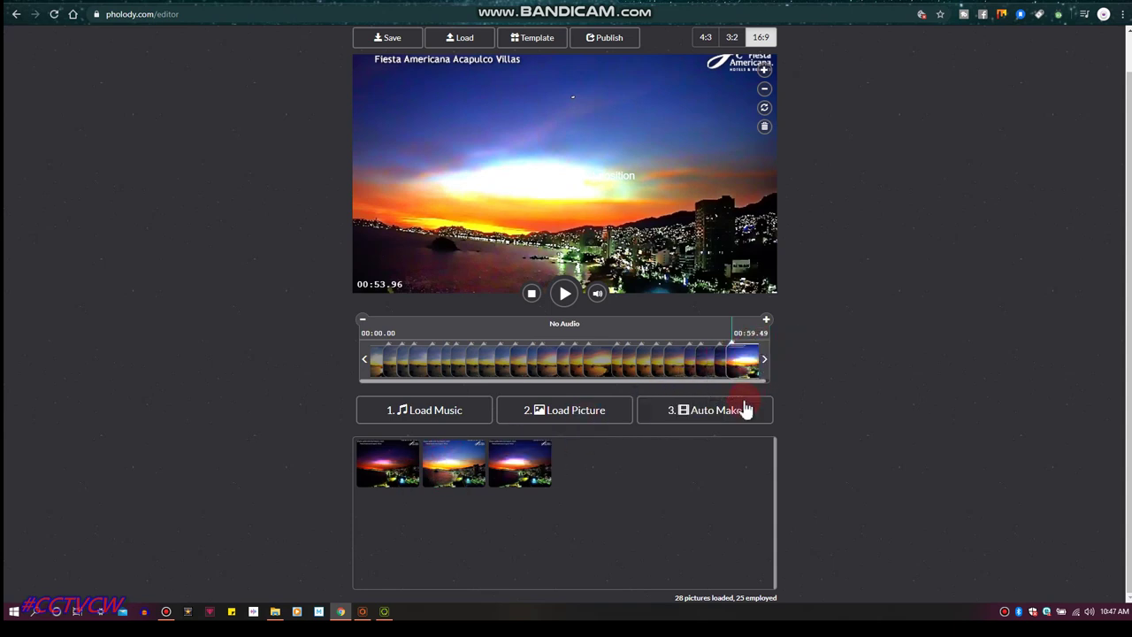
left_click(562, 484)
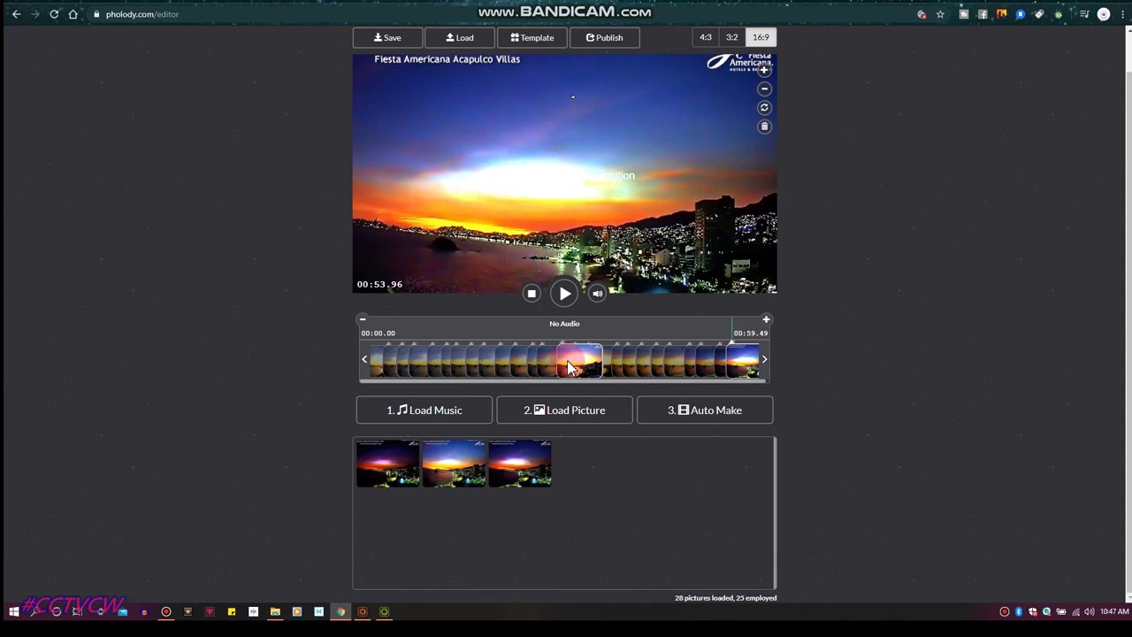
left_click(536, 487)
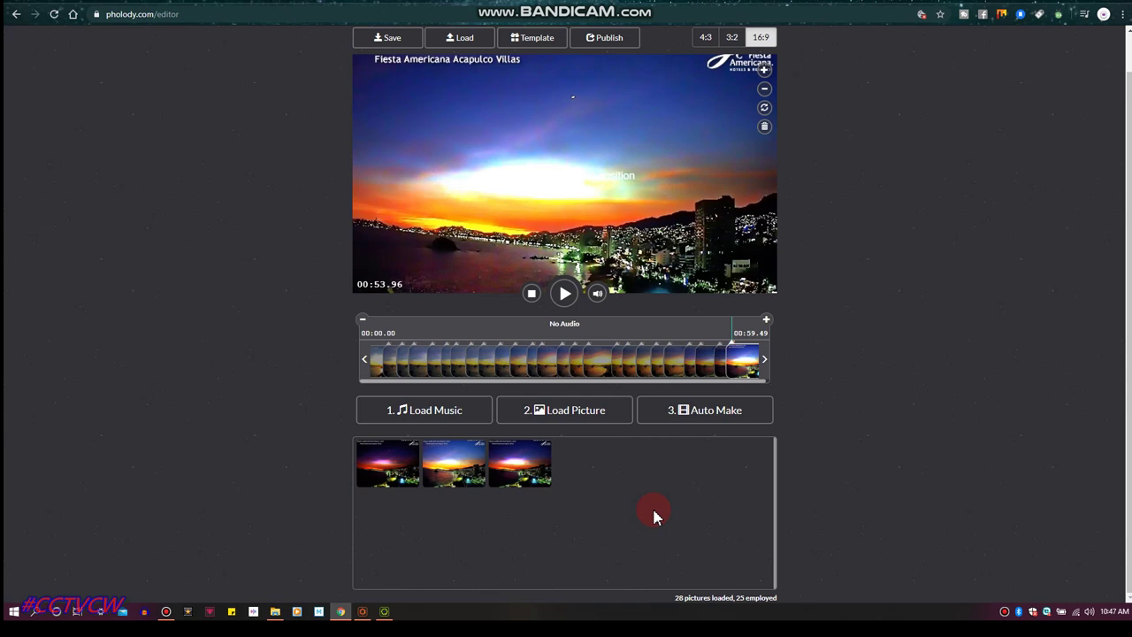
left_click_drag(740, 362, 738, 363)
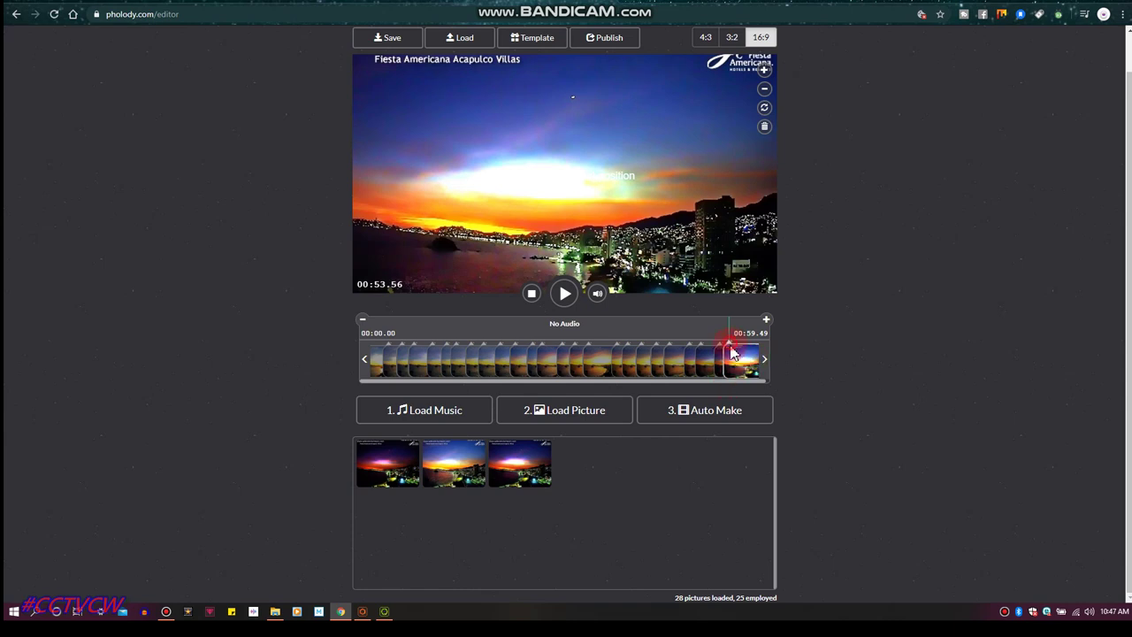
- Change the last timeline picture's animation to Zoom with the Zoom in direction, a 1.3 ratio and a 4-second length
left_click(530, 293)
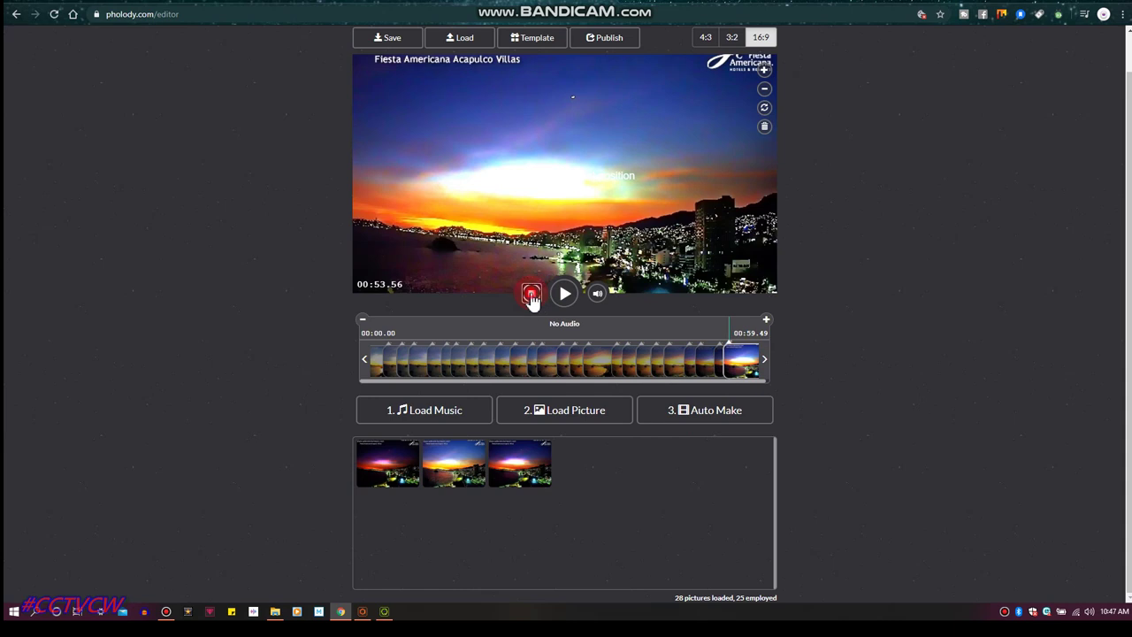
left_click(730, 346)
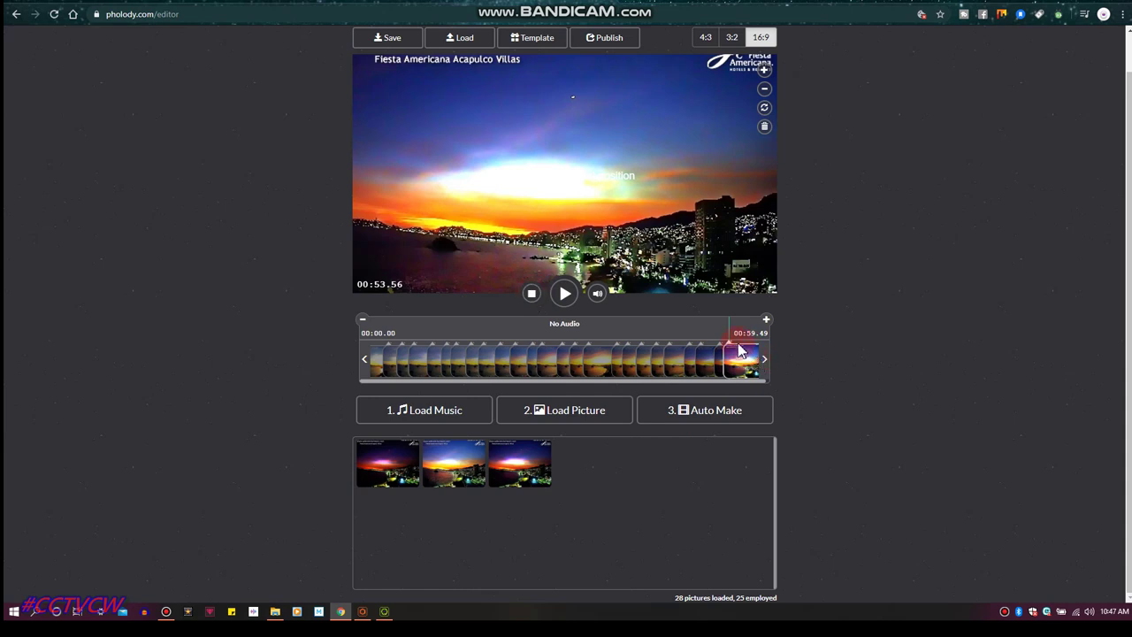
double_click(734, 355)
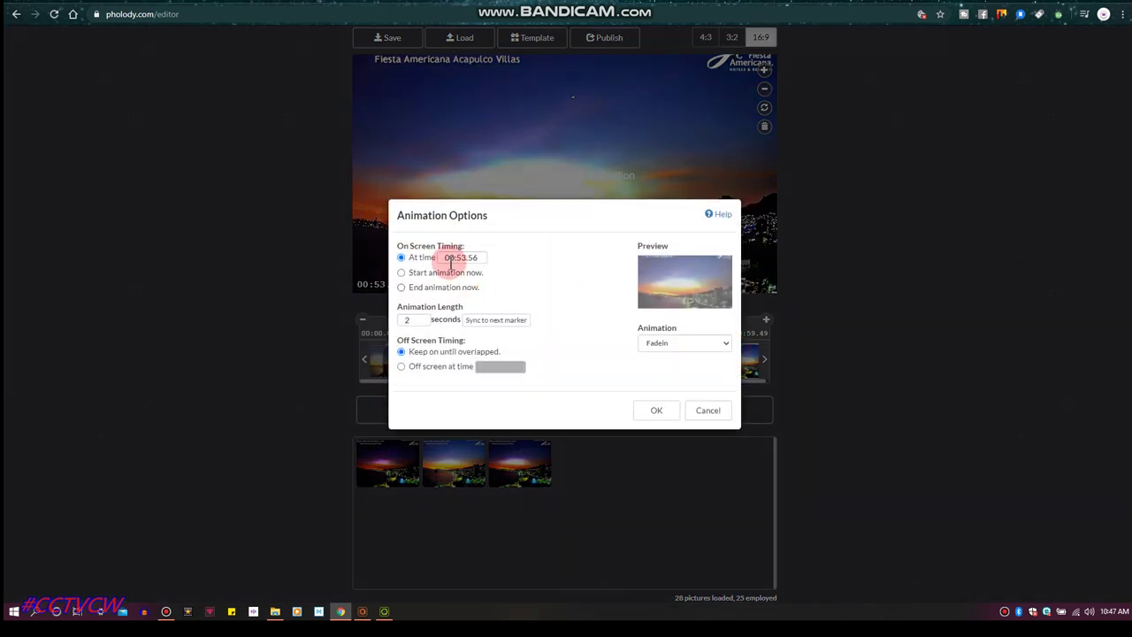
left_click(715, 345)
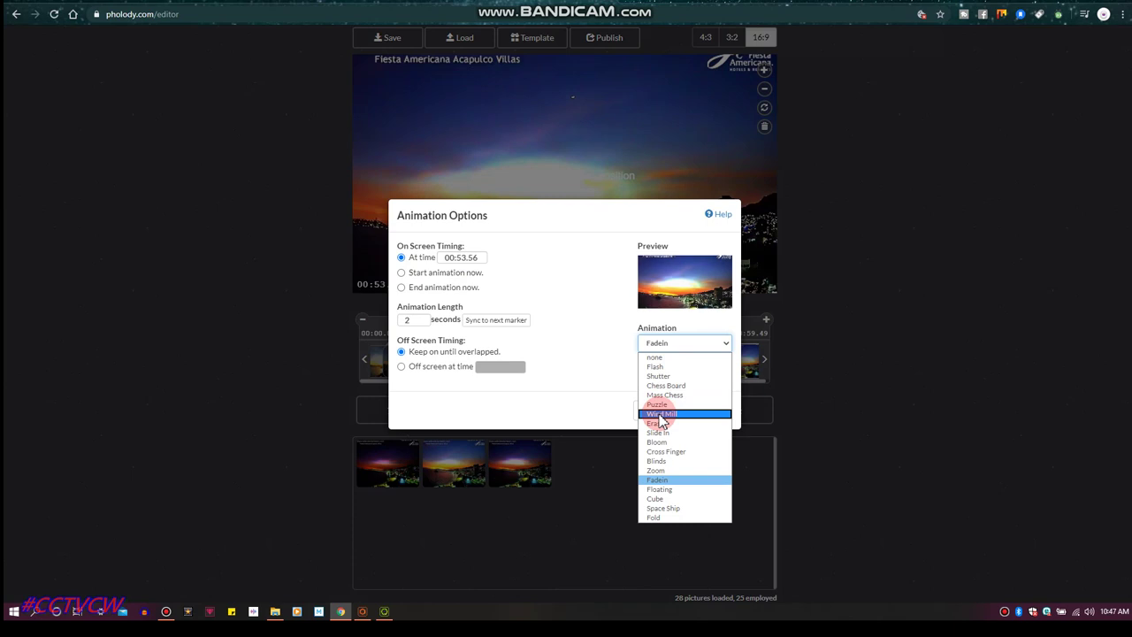
left_click(656, 472)
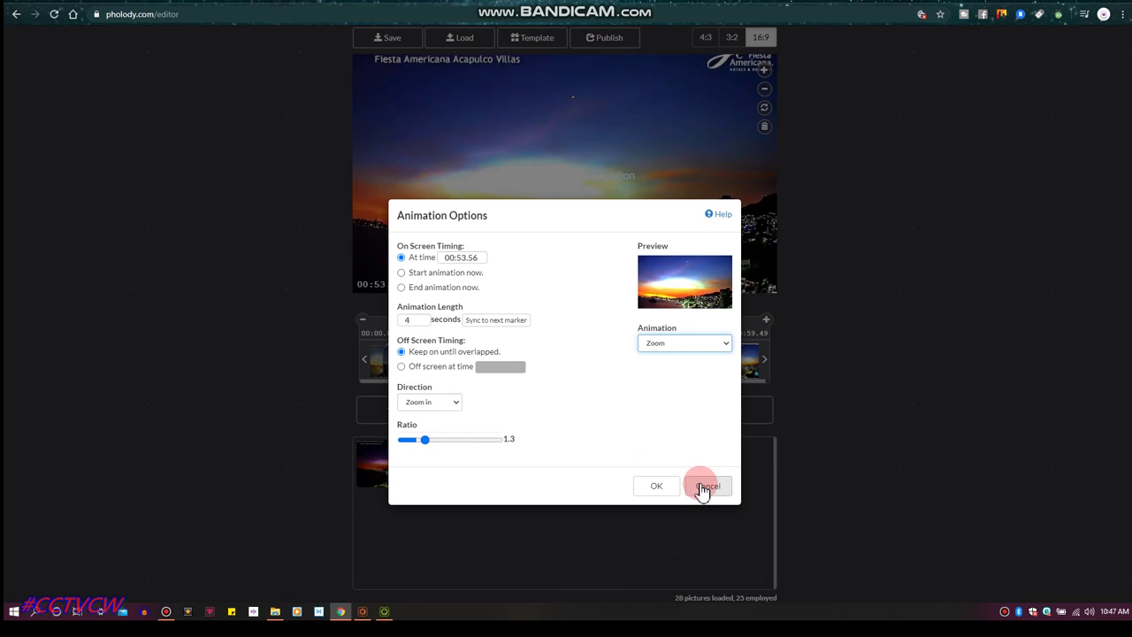
left_click(656, 488)
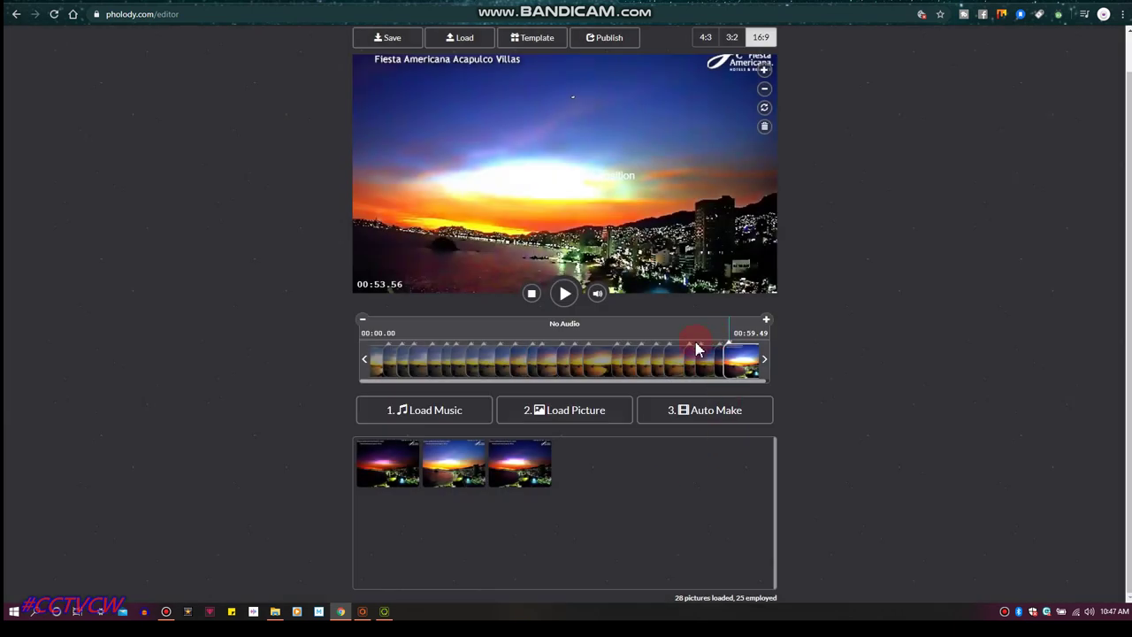
- Play back the slideshow to check the picture timing, then stop it and return to the first timeline picture
left_click(566, 294)
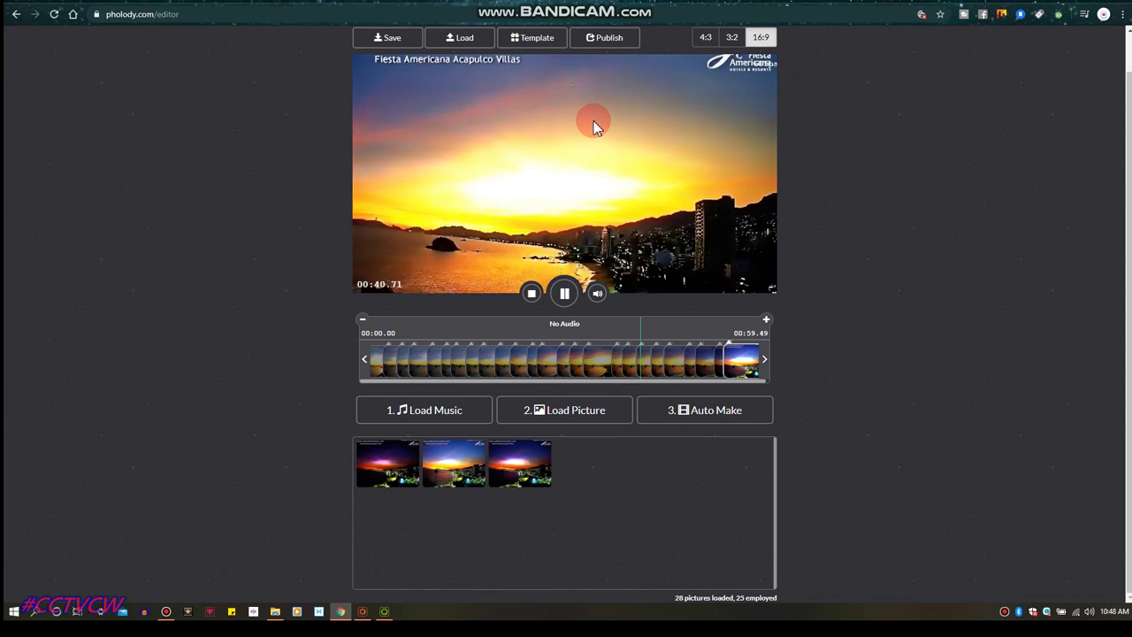
left_click(565, 293)
left_click(559, 292)
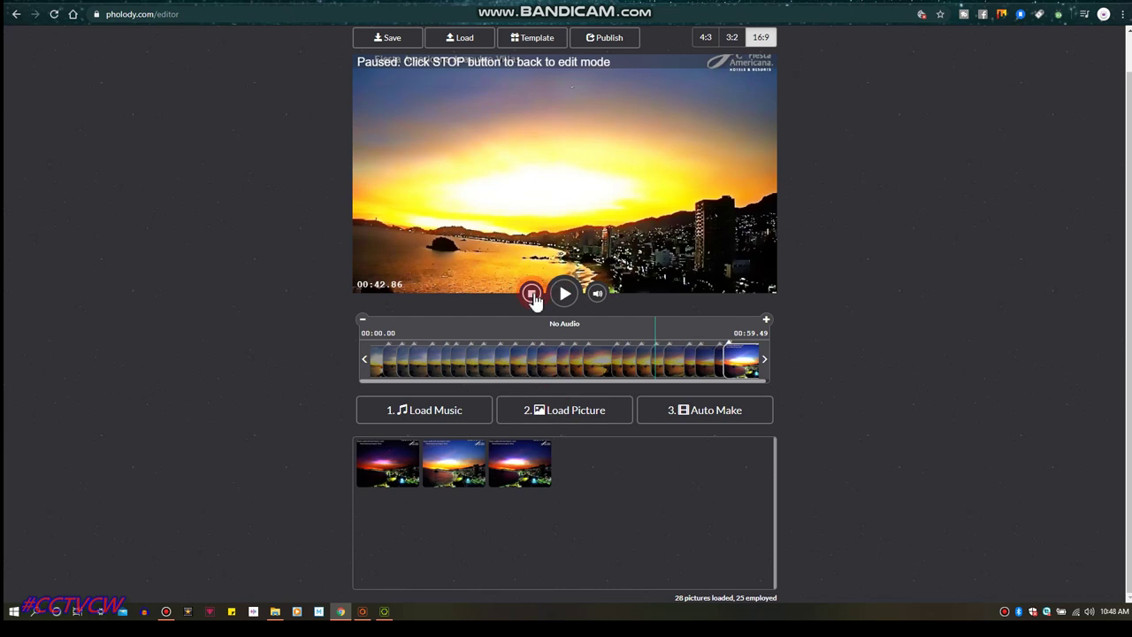
left_click(532, 295)
left_click(565, 296)
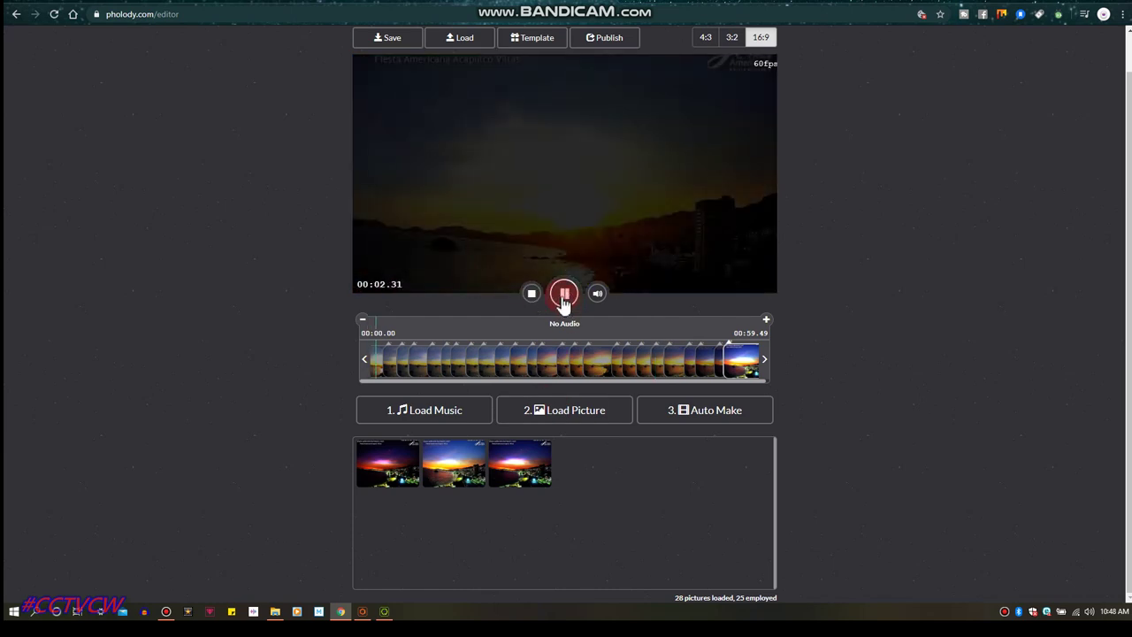
left_click(531, 294)
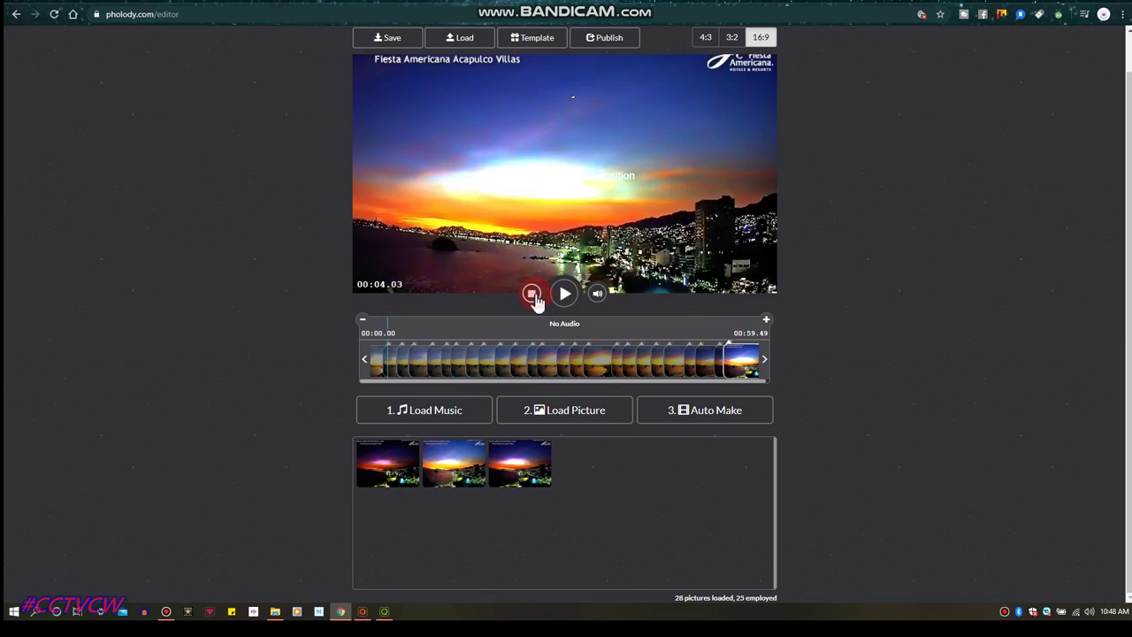
left_click(377, 358)
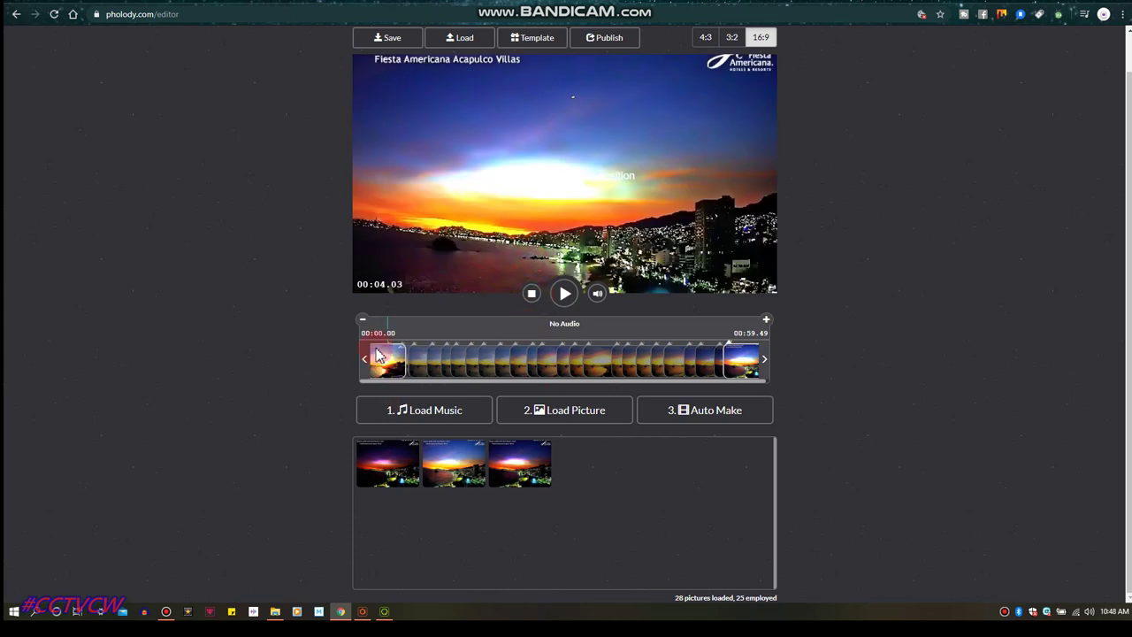
- Try to set the slideshow duration to 5:00 without background music
left_click(565, 414)
left_click(471, 421)
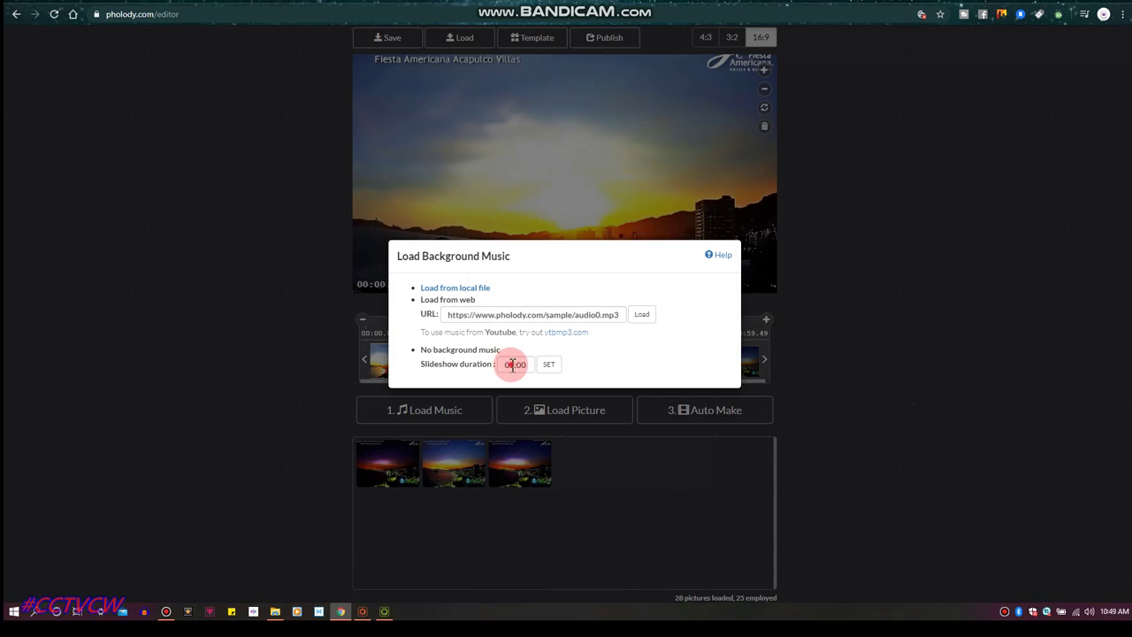
left_click(512, 365)
left_click_drag(515, 366, 508, 365)
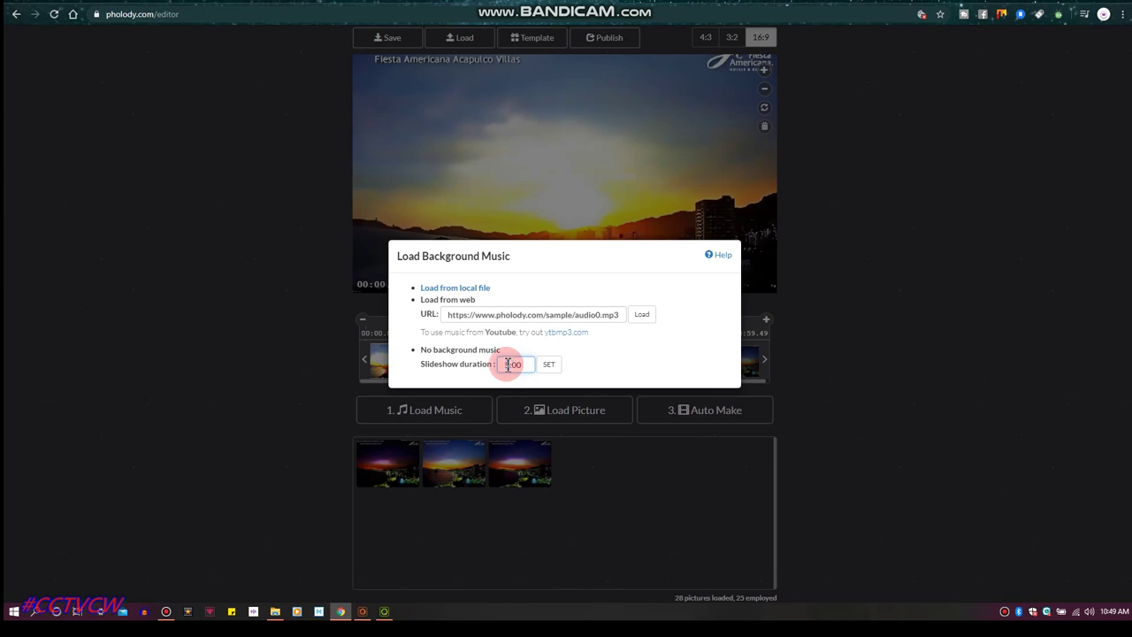
type("5")
left_click(548, 364)
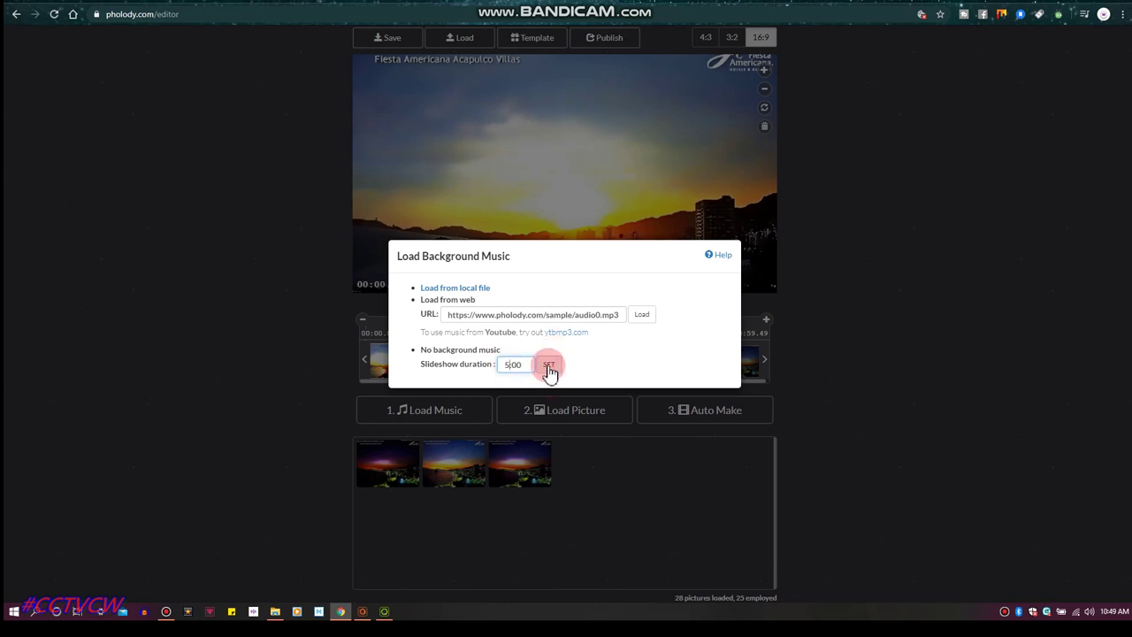
left_click(548, 366)
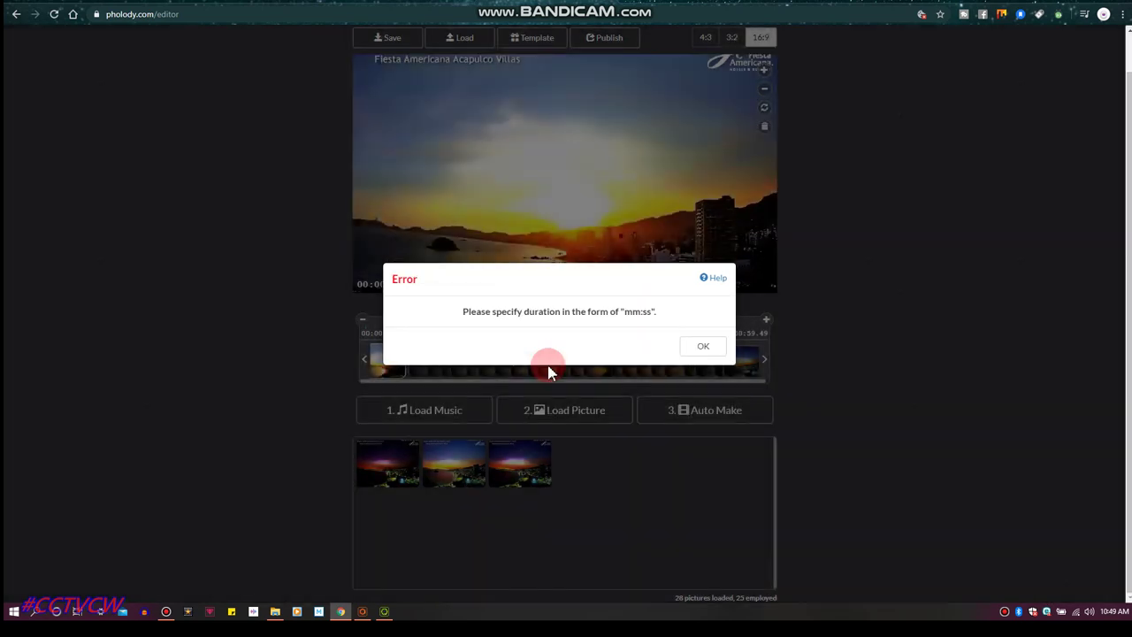
left_click(713, 341)
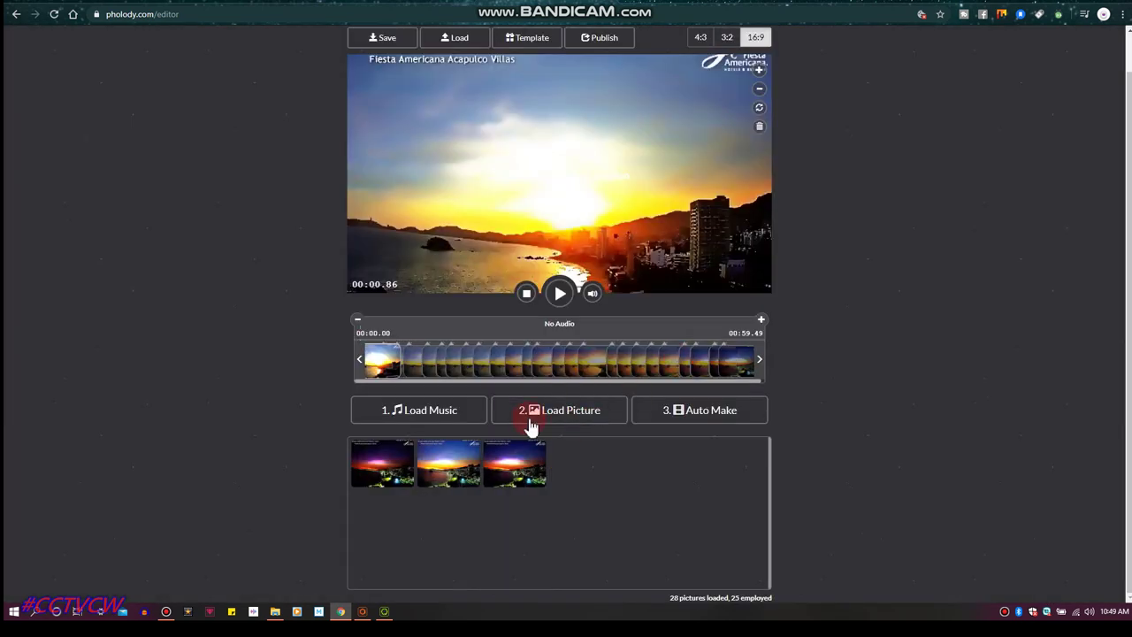
- Load the local file "Yeshua (Spontaneous) - BACKG SHORT 9MIN.mp3" as the slideshow's background music
left_click(471, 412)
left_click(432, 289)
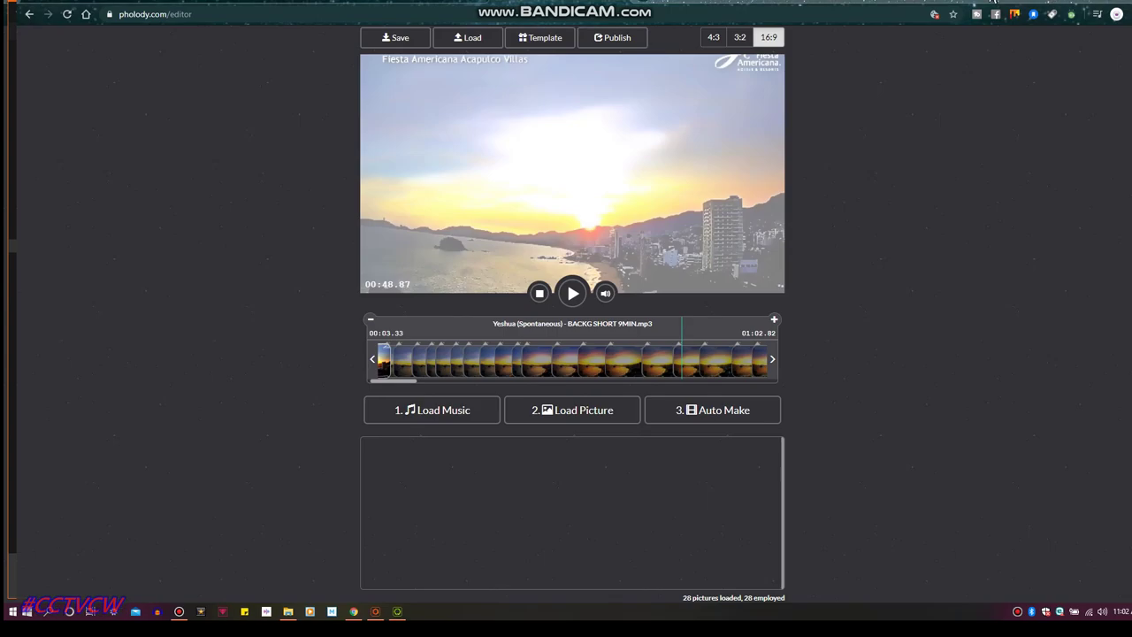
- Preview the slideshow with its background music, pause around 13 seconds to inspect the nearby pictures, and return to edit mode
left_click(573, 296)
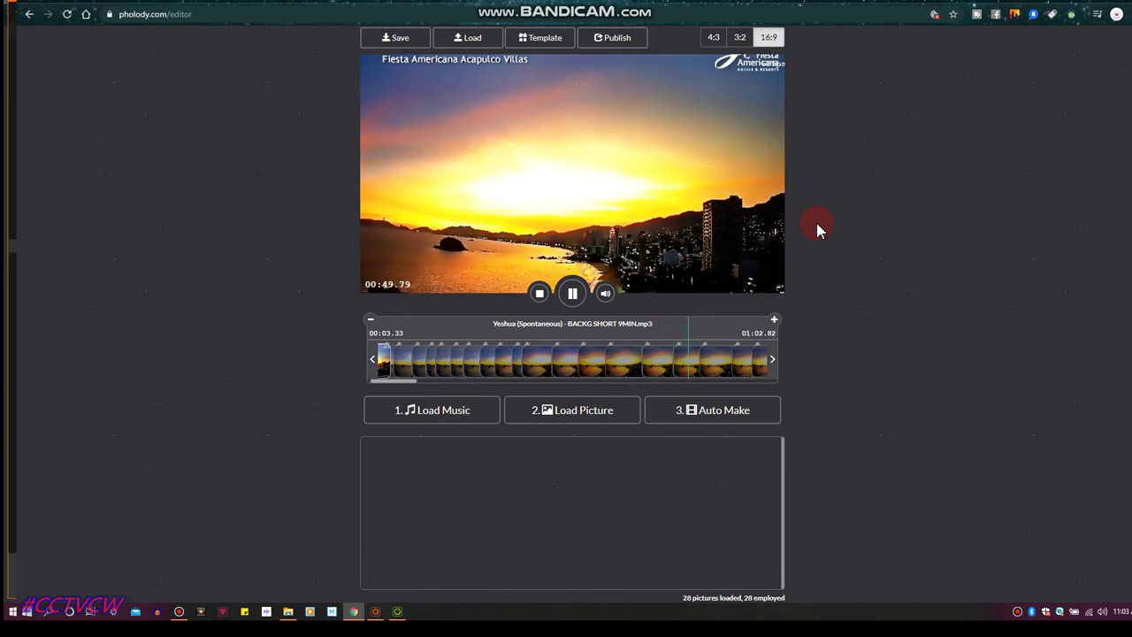
left_click(575, 296)
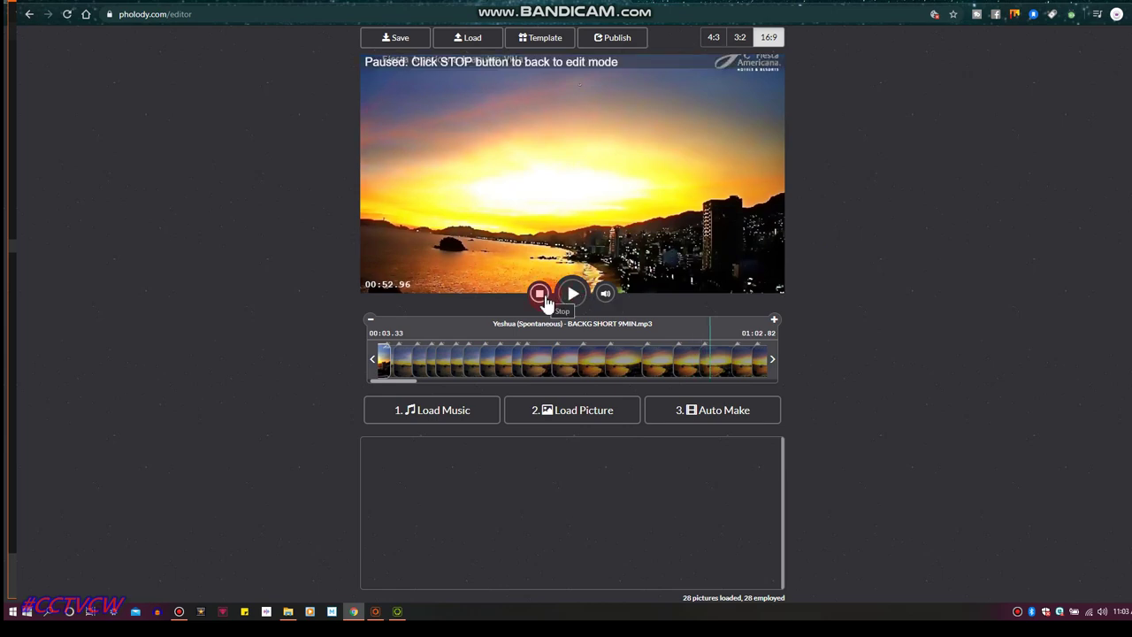
left_click(574, 295)
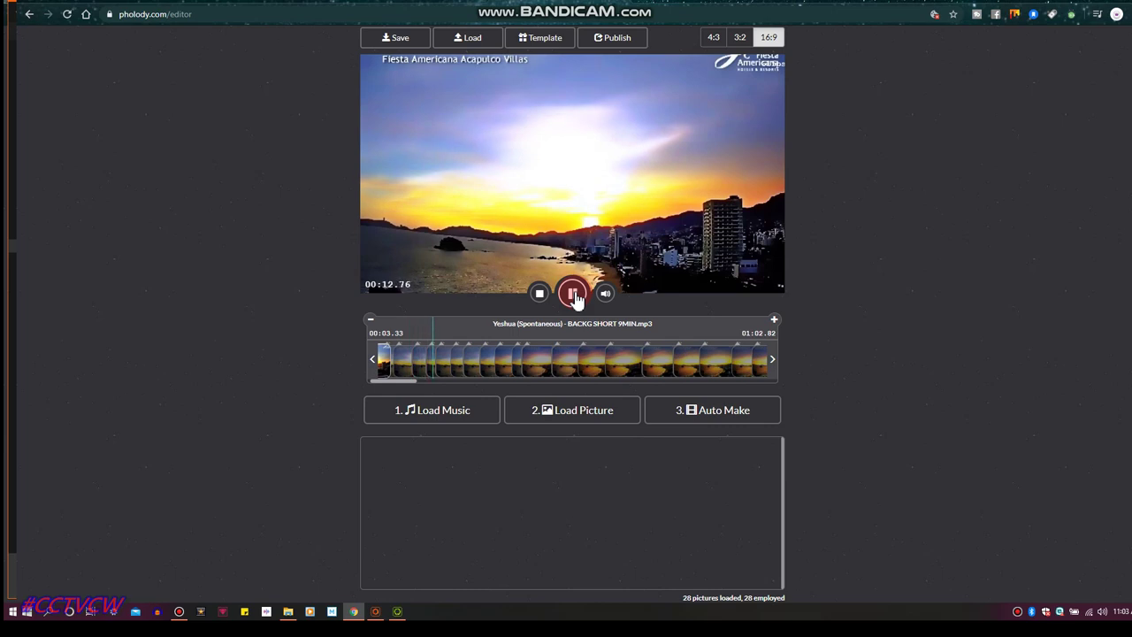
left_click(573, 295)
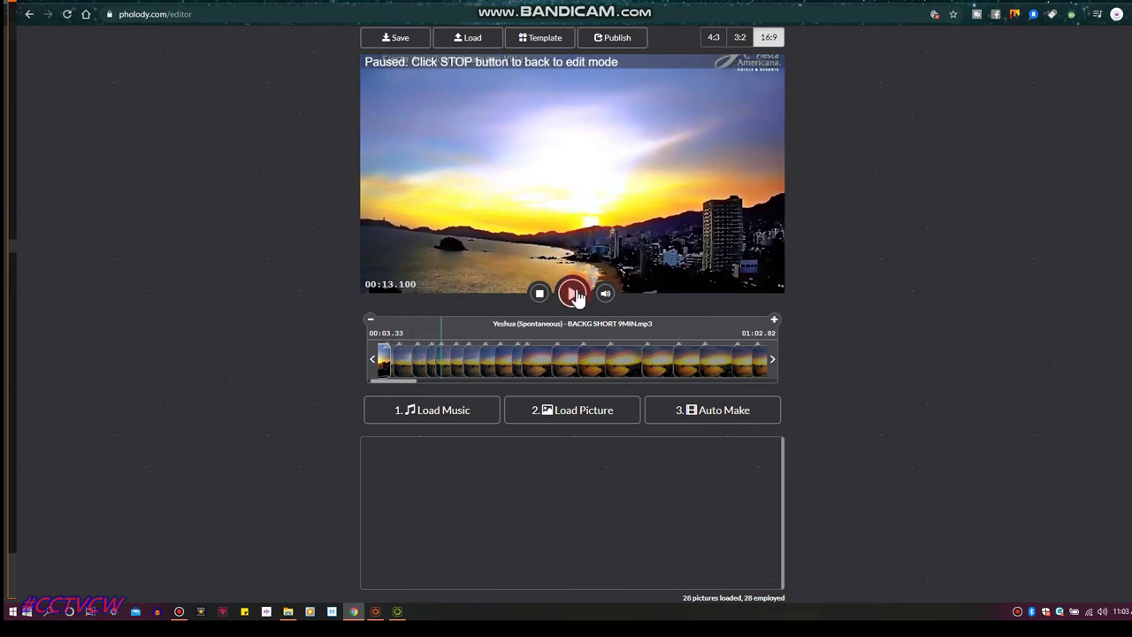
left_click(462, 354)
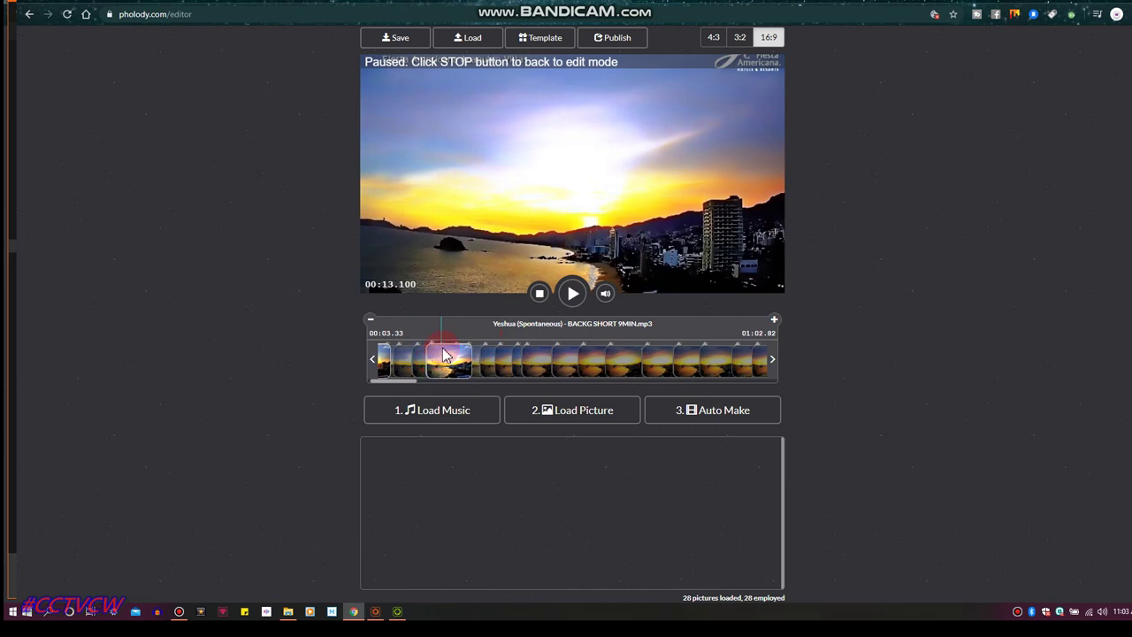
left_click(444, 353)
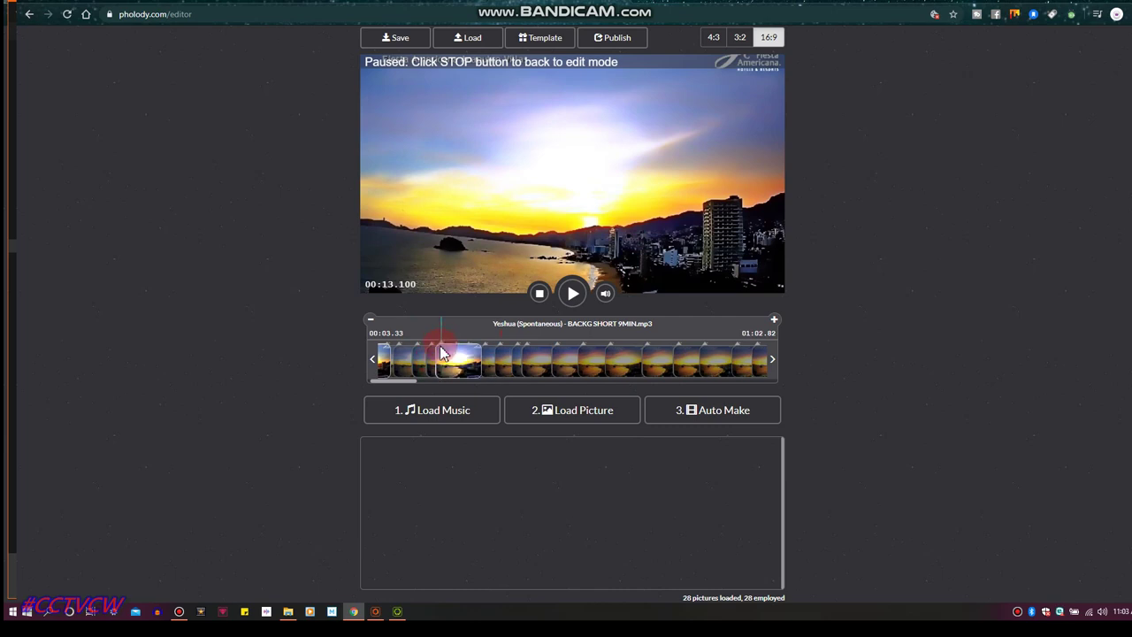
left_click(617, 207)
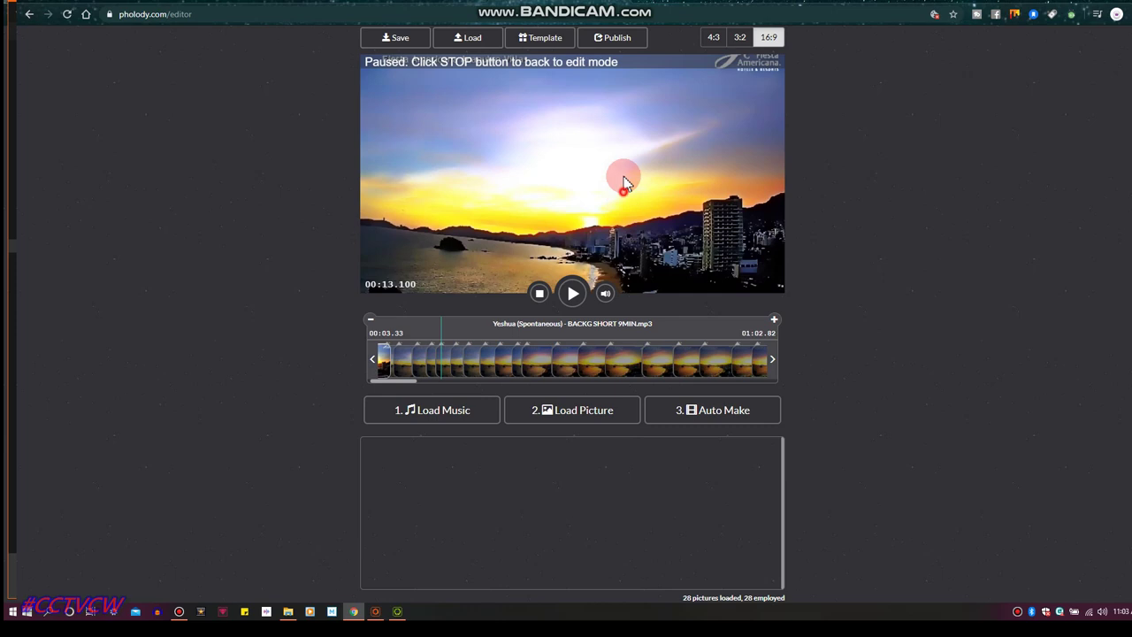
left_click(539, 293)
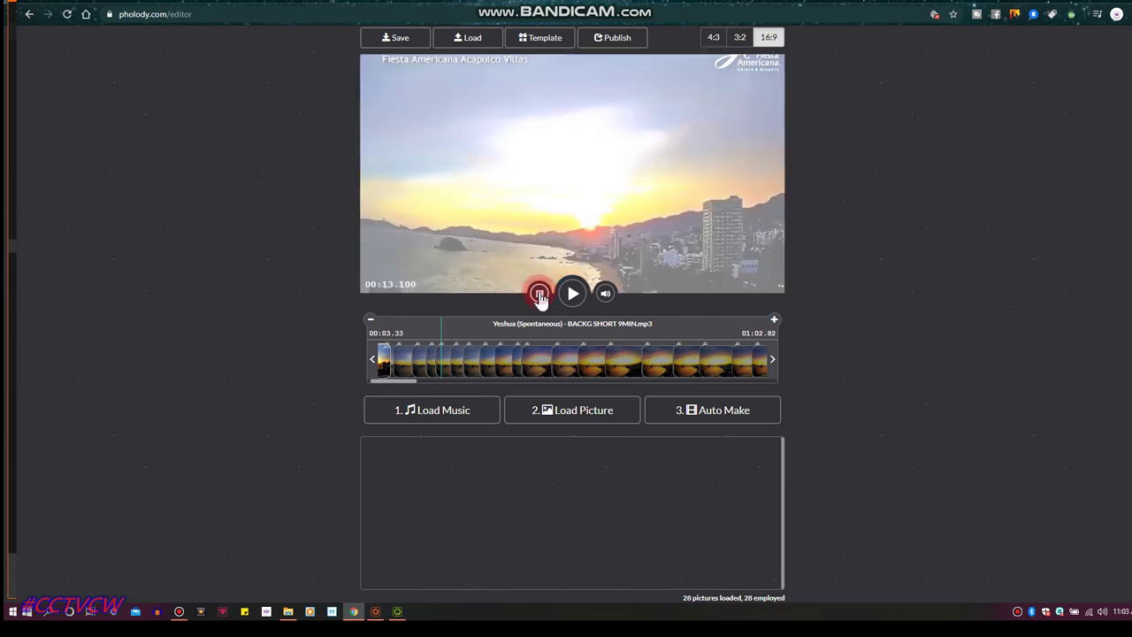
- Select the timeline picture that starts just before 13 seconds
left_click(622, 213)
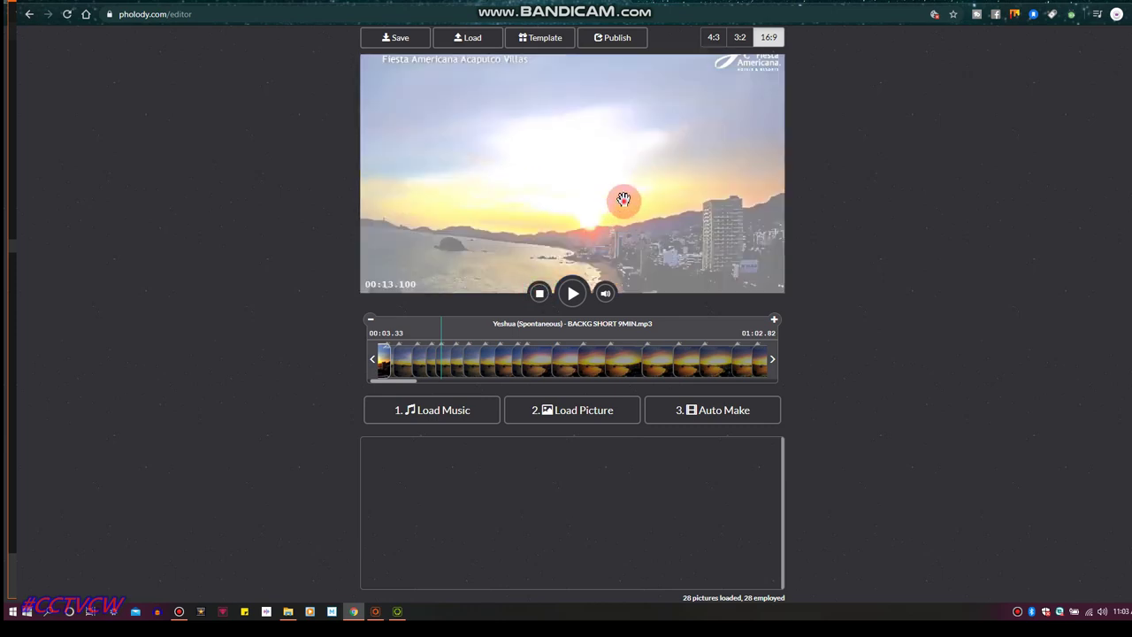
left_click(620, 211)
left_click(697, 96)
left_click(540, 293)
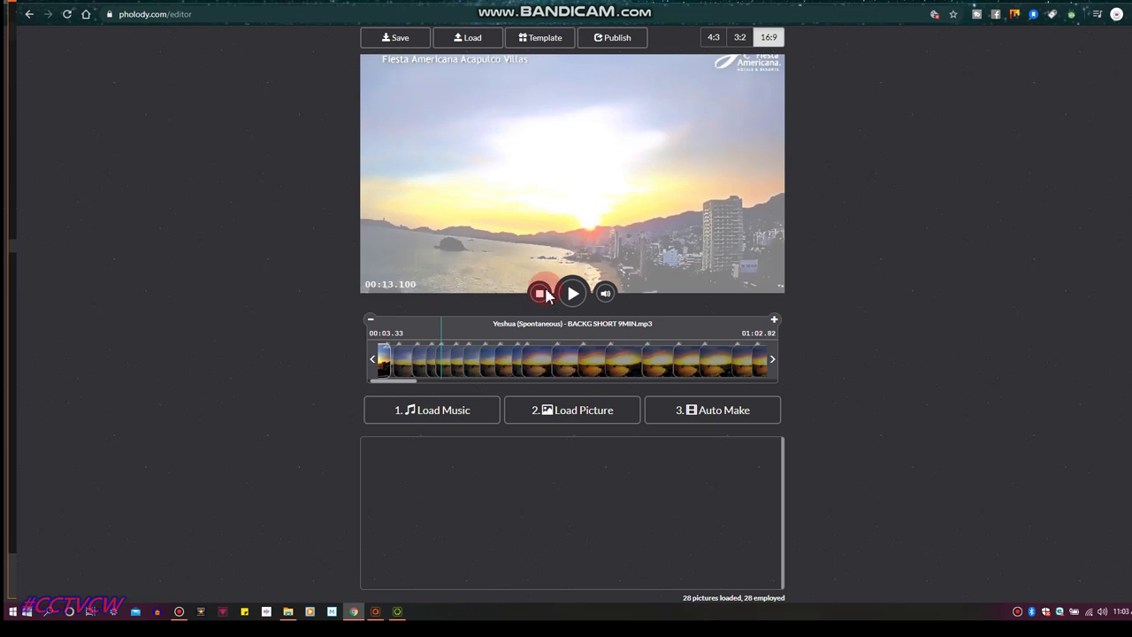
left_click(451, 370)
left_click(664, 157)
left_click(664, 167)
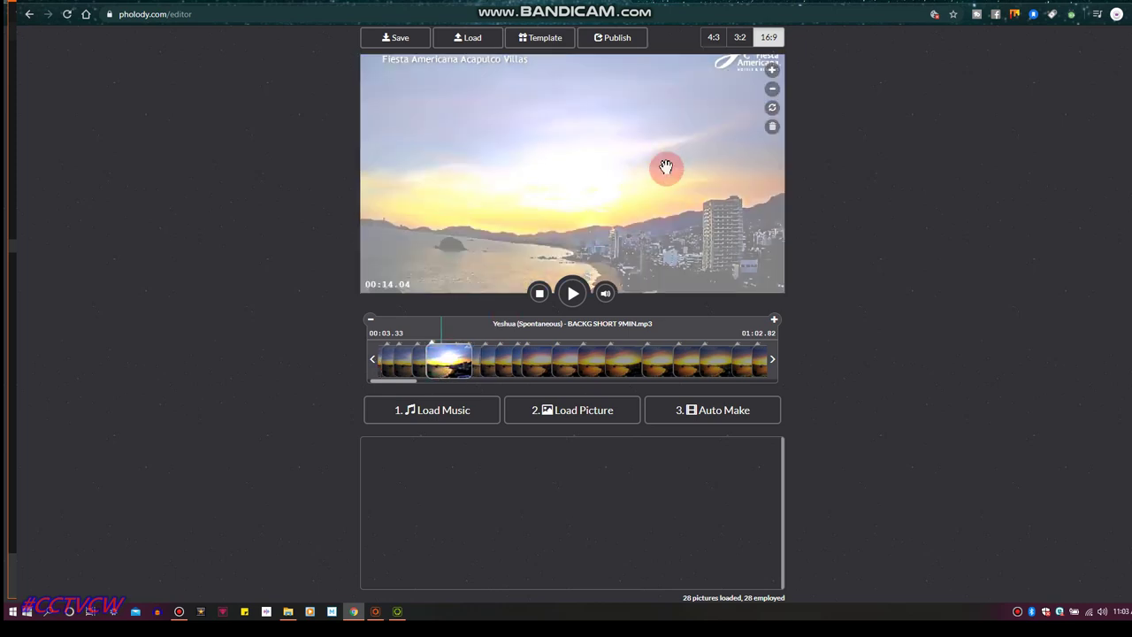
left_click(664, 156)
- Play the opening seconds of the slideshow, pause it, and look over the pictures around 12 to 17 seconds
left_click(573, 293)
left_click(572, 292)
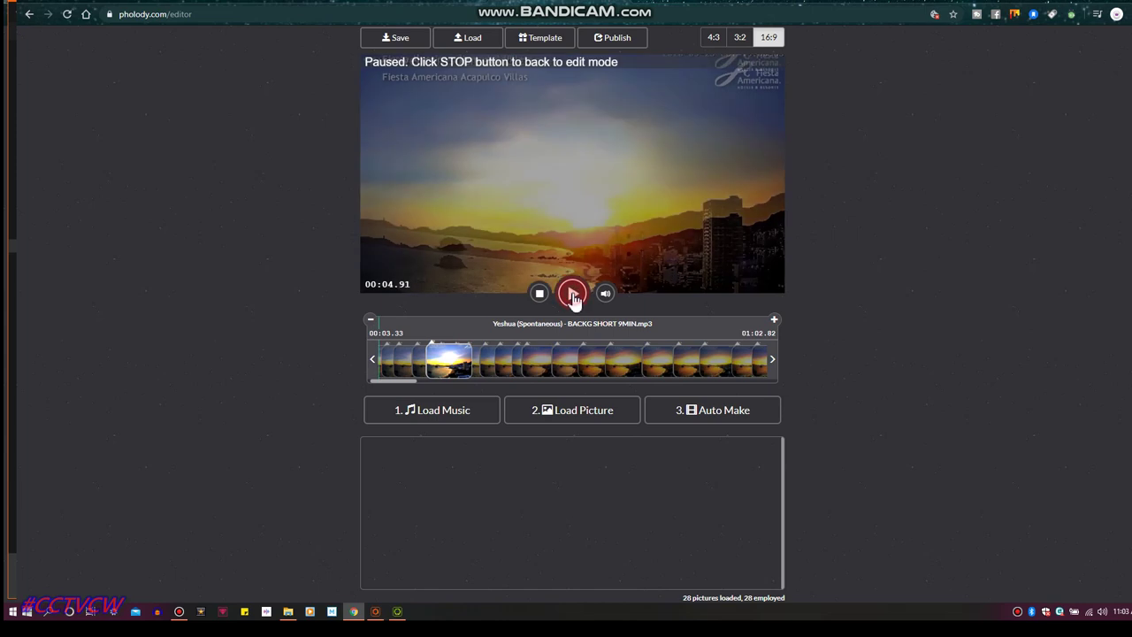
left_click(542, 297)
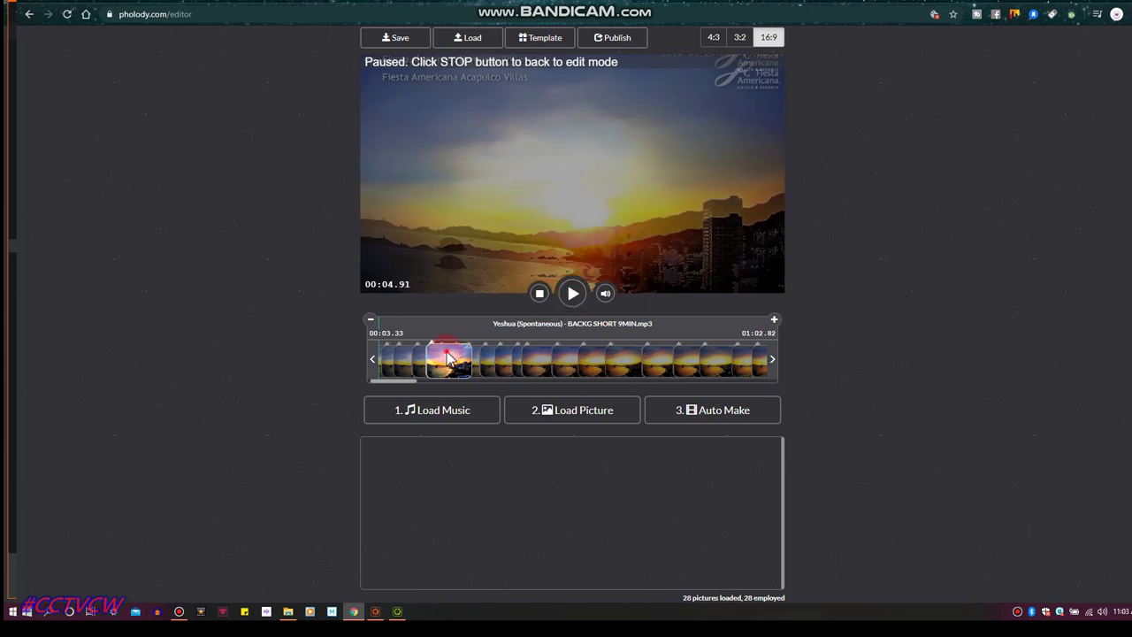
left_click(475, 357)
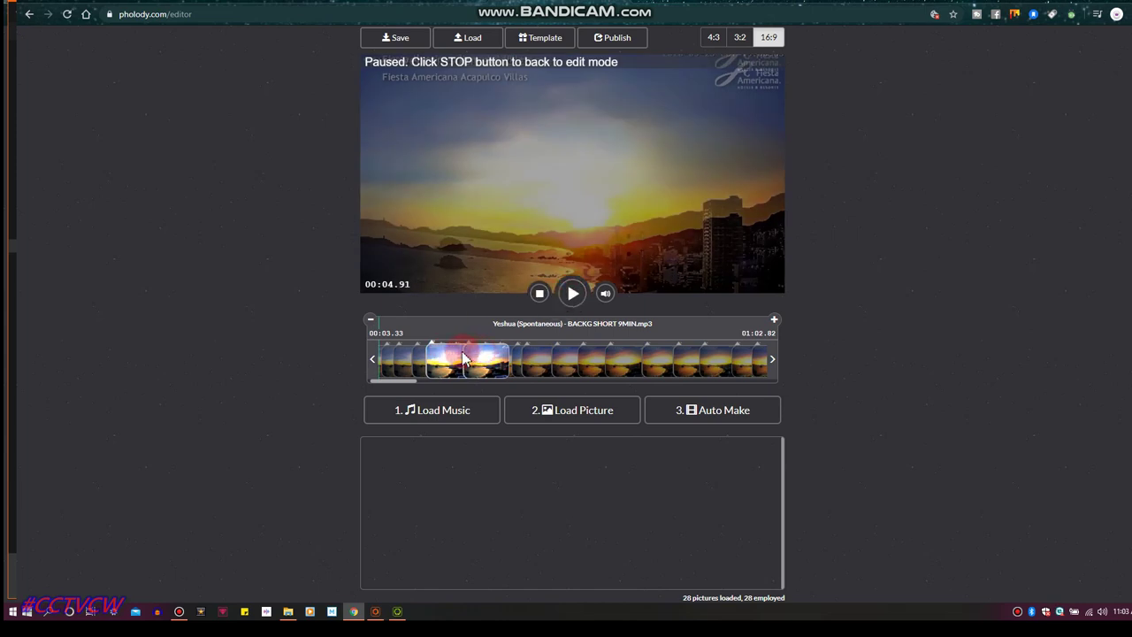
left_click(448, 354)
- Stop the preview and adjust the animation length of the timeline picture that starts at 11.97 seconds
left_click(537, 292)
left_click(458, 358)
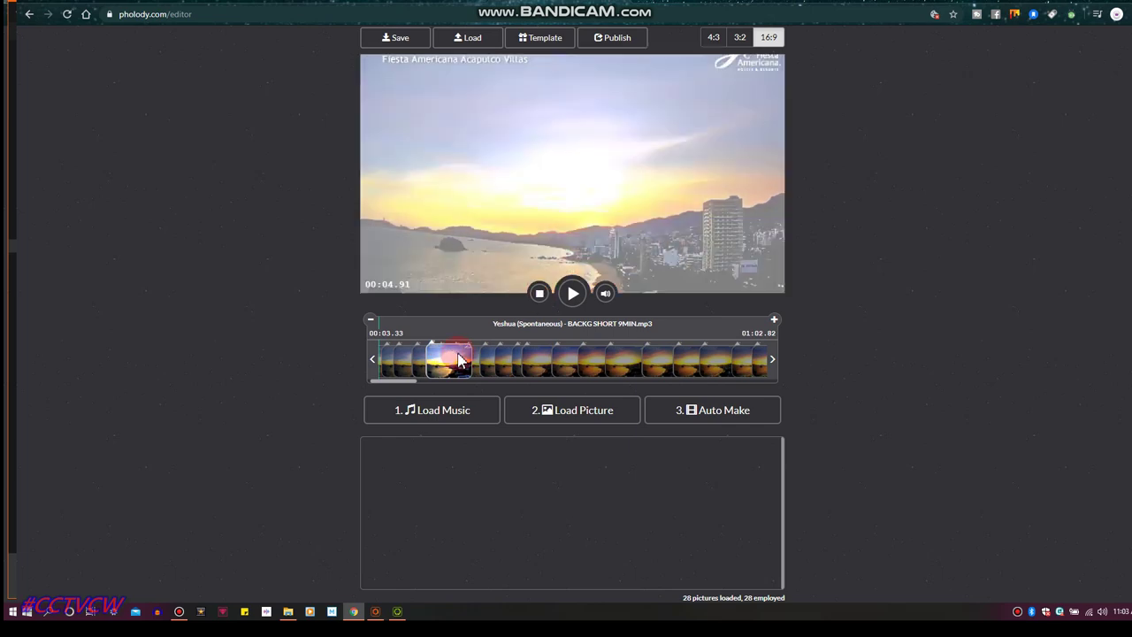
left_click_drag(458, 359, 452, 355)
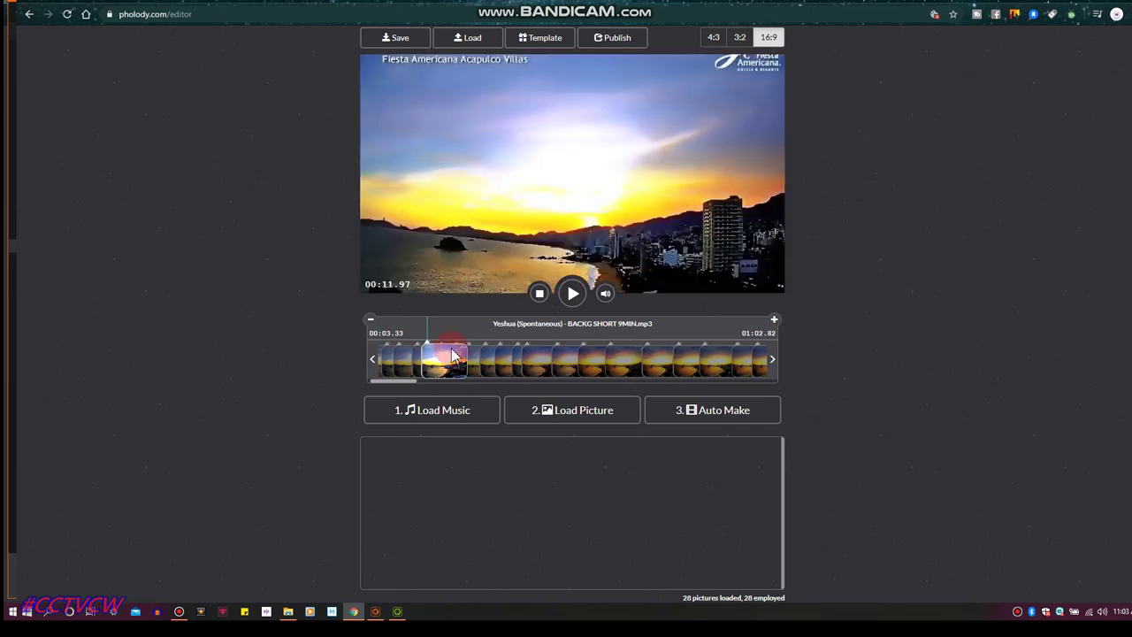
double_click(453, 355)
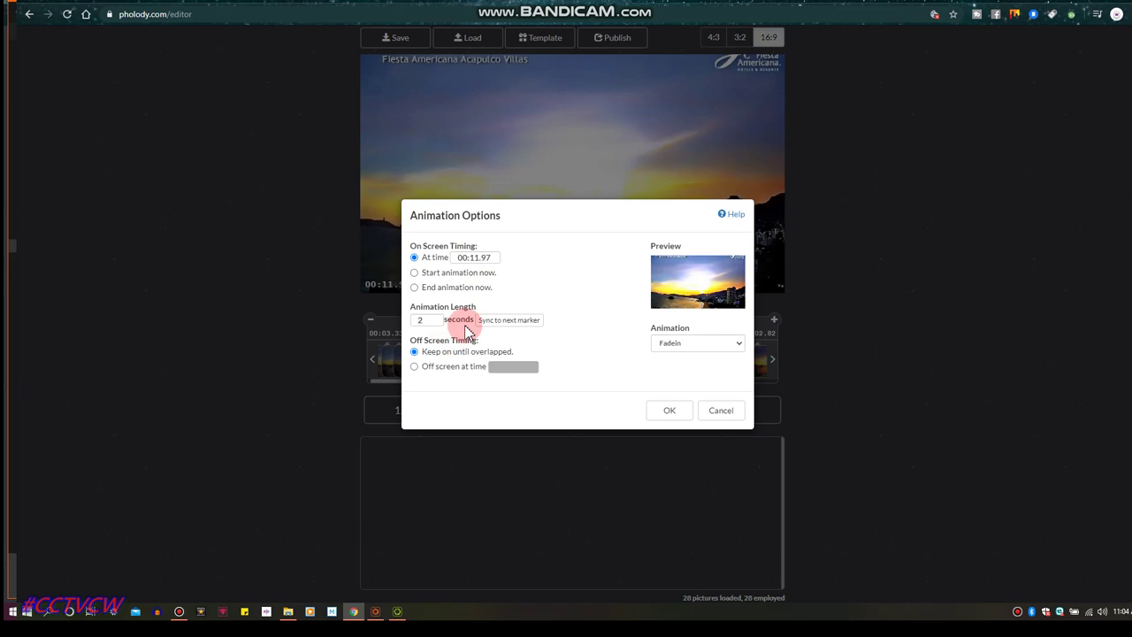
left_click_drag(429, 320, 413, 318)
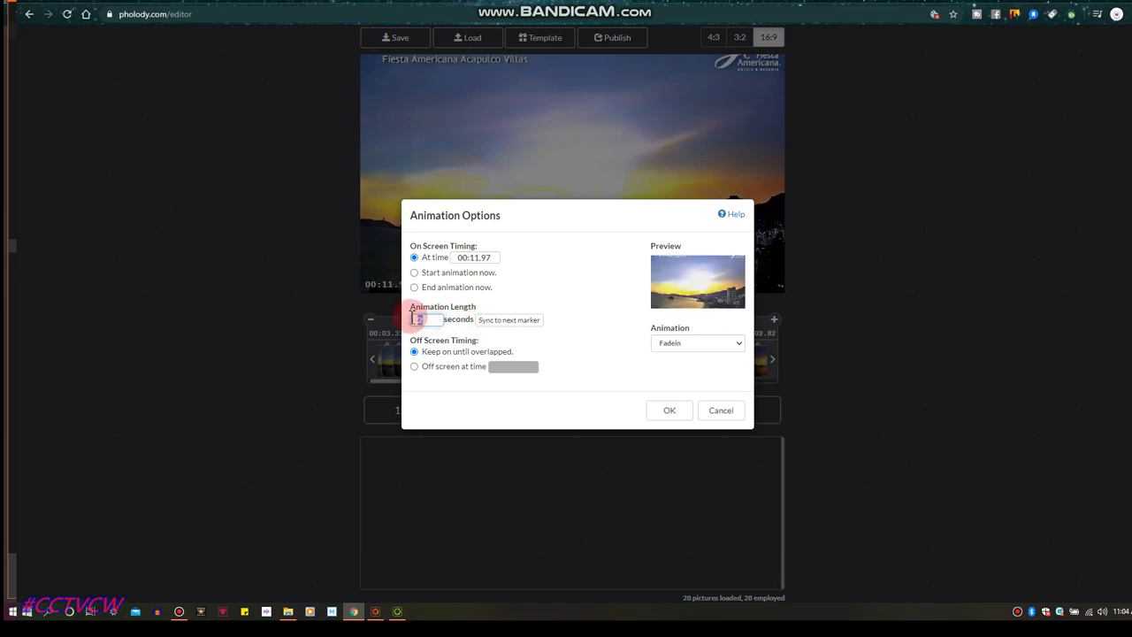
left_click(663, 411)
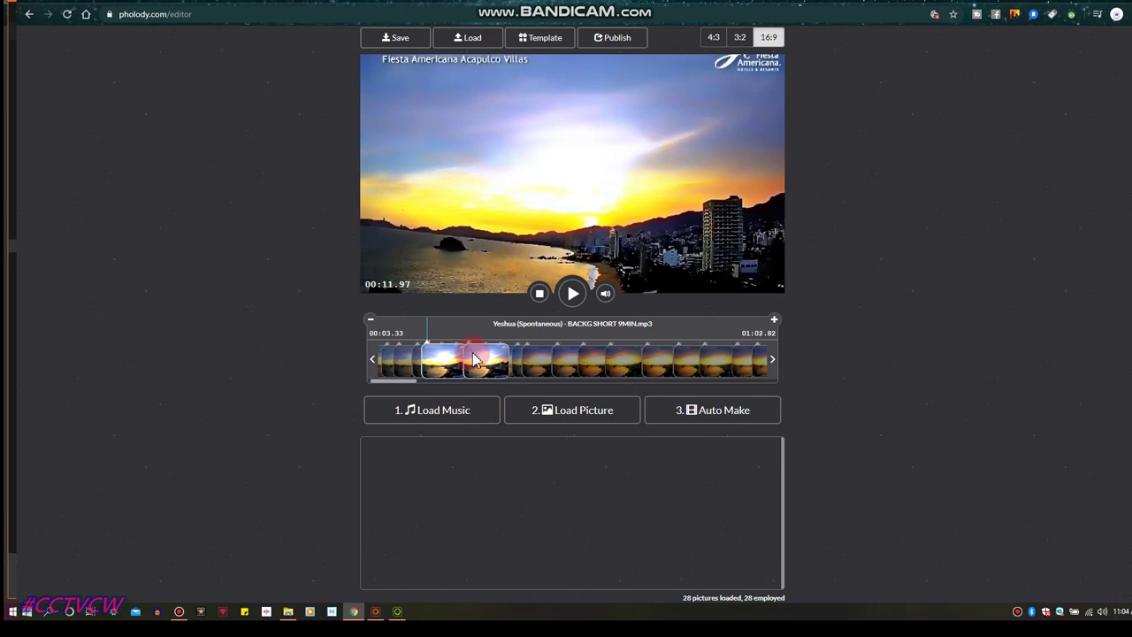
- Zoom in on the slideshow picture at 16.21 seconds by two steps
left_click(639, 164)
left_click(773, 70)
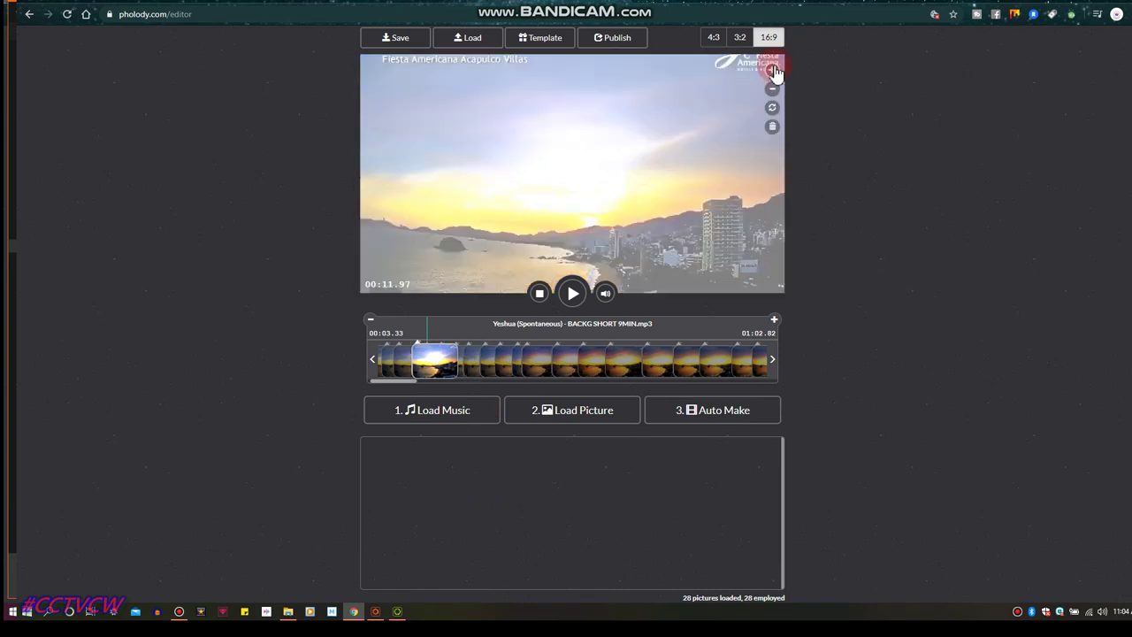
left_click(699, 126)
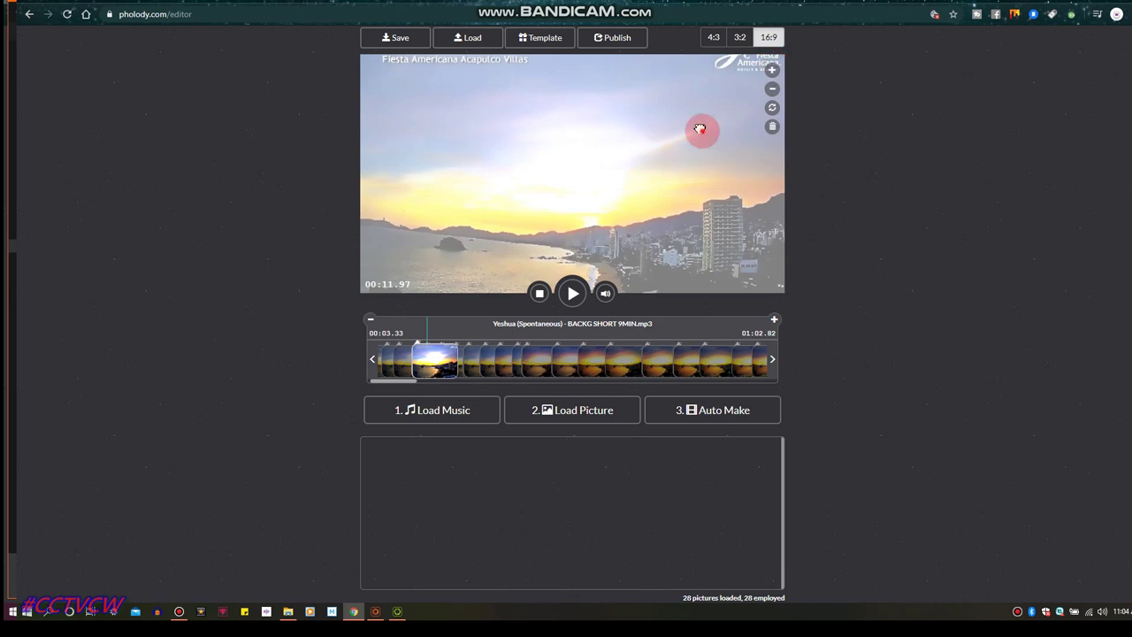
left_click(466, 361)
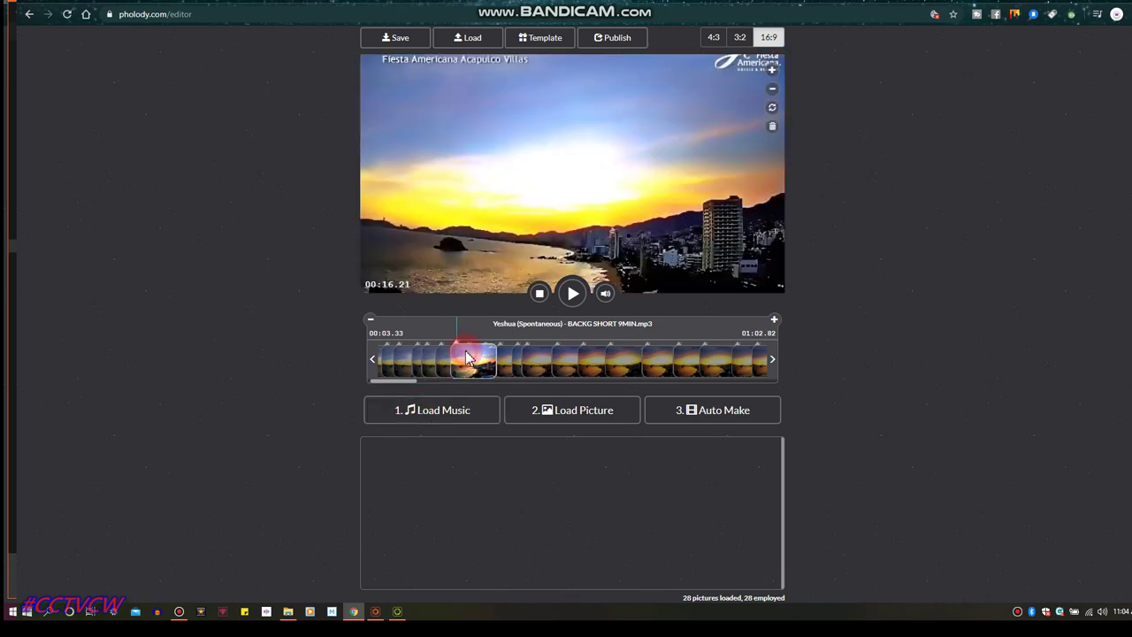
left_click(772, 71)
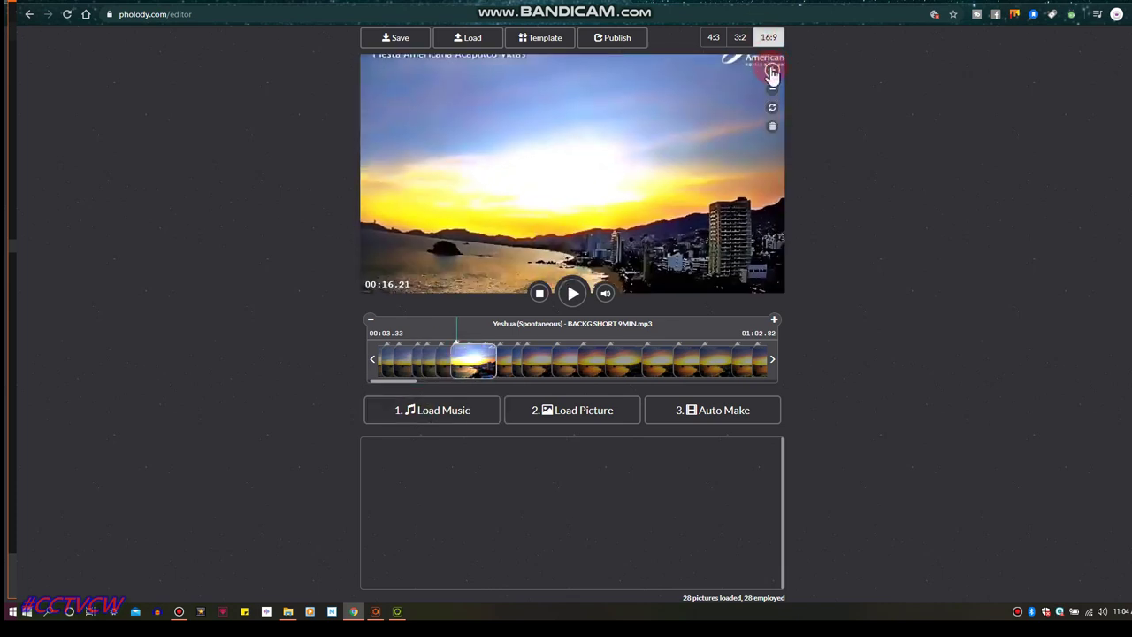
left_click(772, 71)
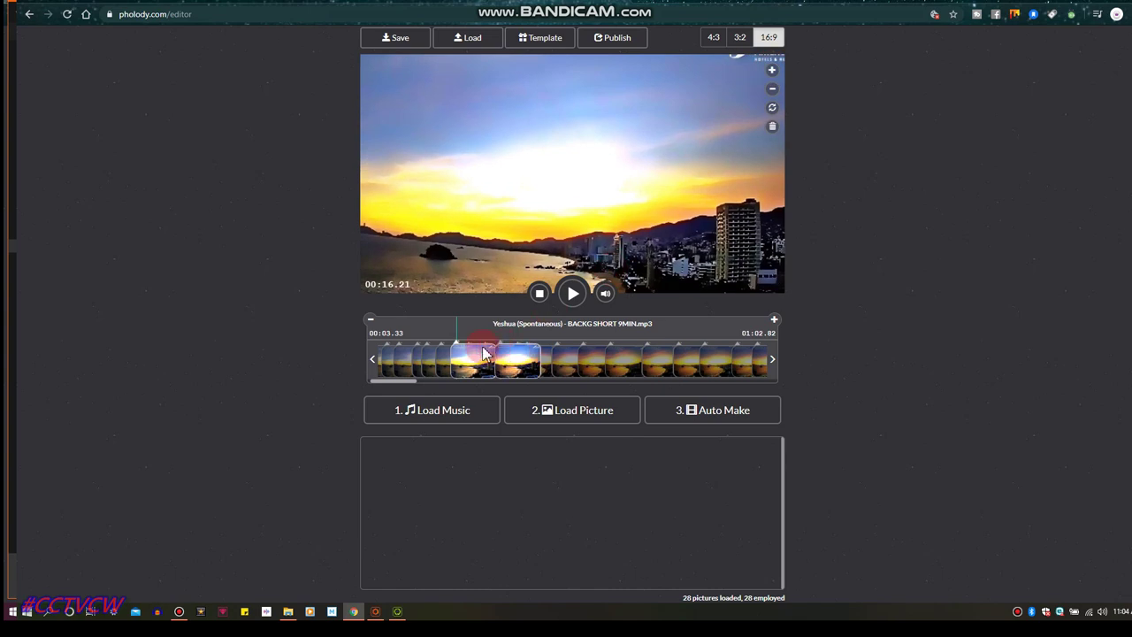
- Zoom in on the picture at 18.03 seconds by two steps and enlarge the one at 20.44 seconds more strongly
left_click_drag(470, 350, 470, 346)
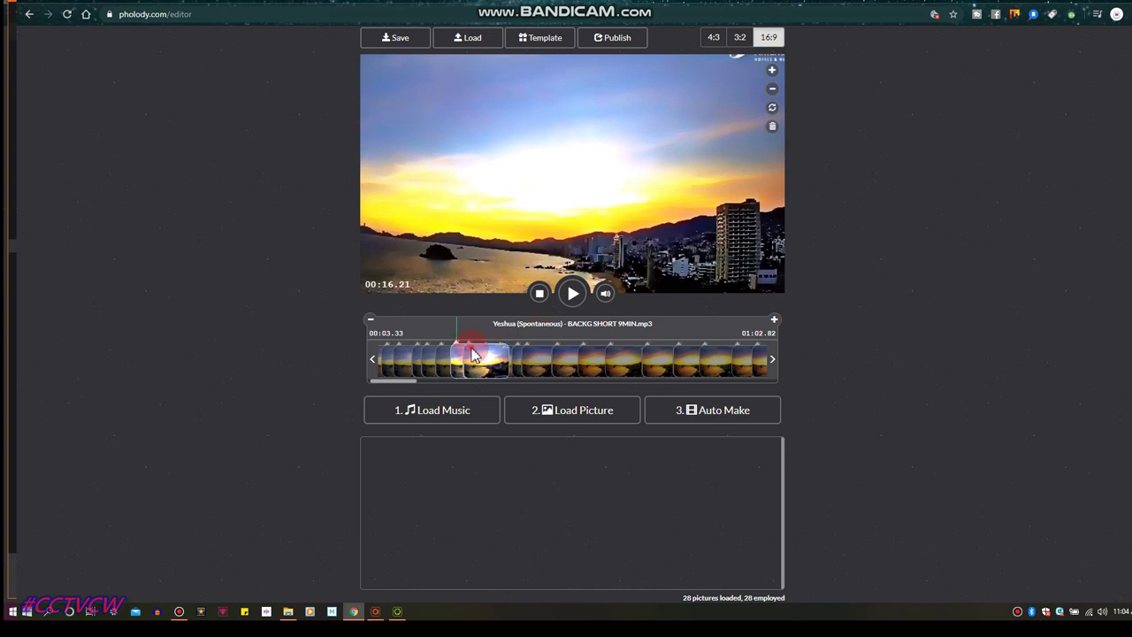
left_click(772, 71)
left_click(772, 70)
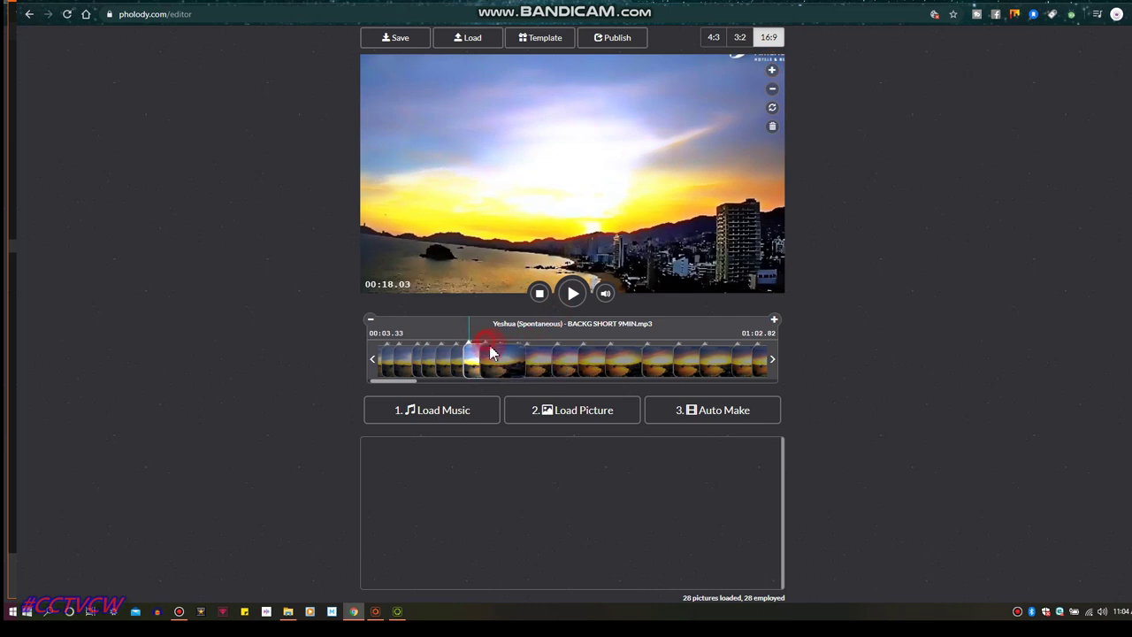
left_click_drag(492, 353, 491, 352)
left_click(772, 71)
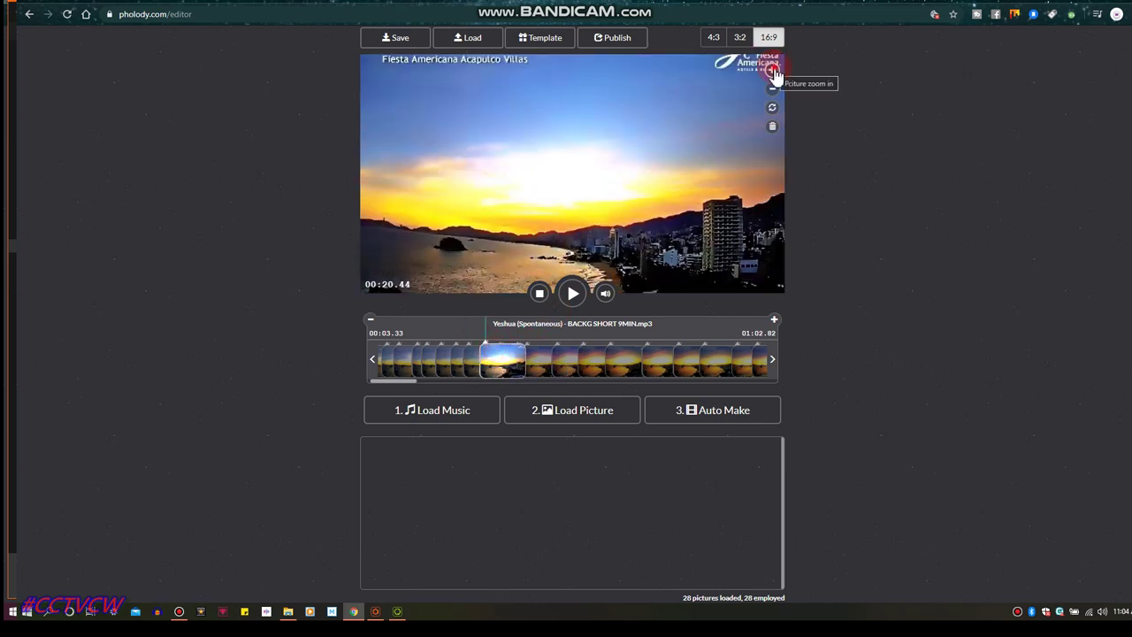
left_click(772, 71)
left_click(772, 71)
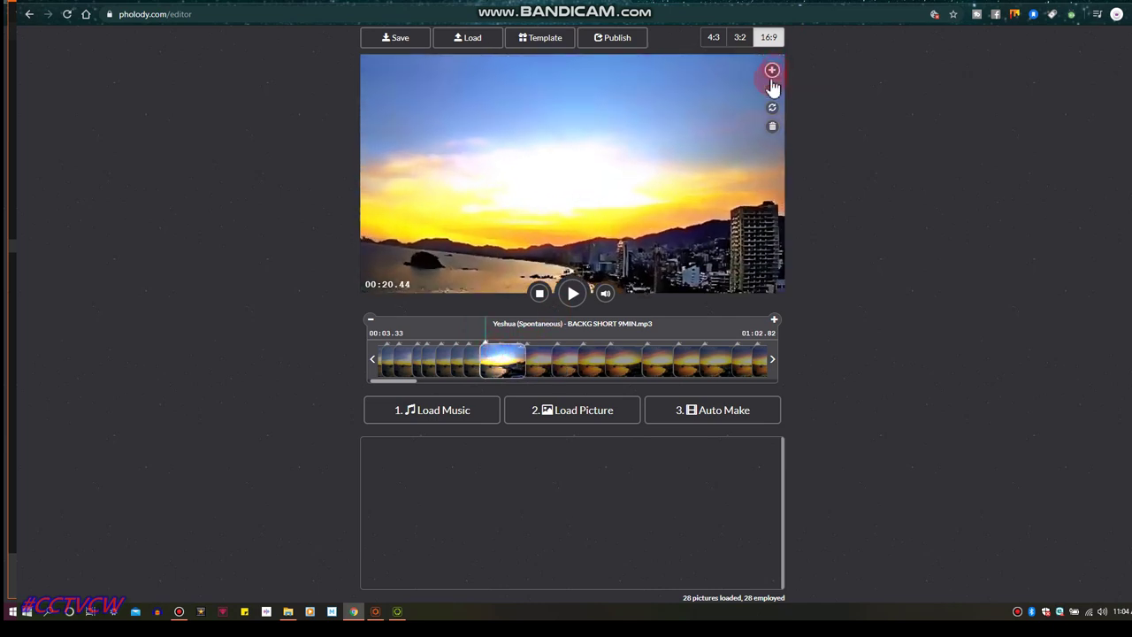
- Enlarge the picture at 22.60 seconds until its captions leave the frame, and shift it right and slightly up
left_click(501, 346)
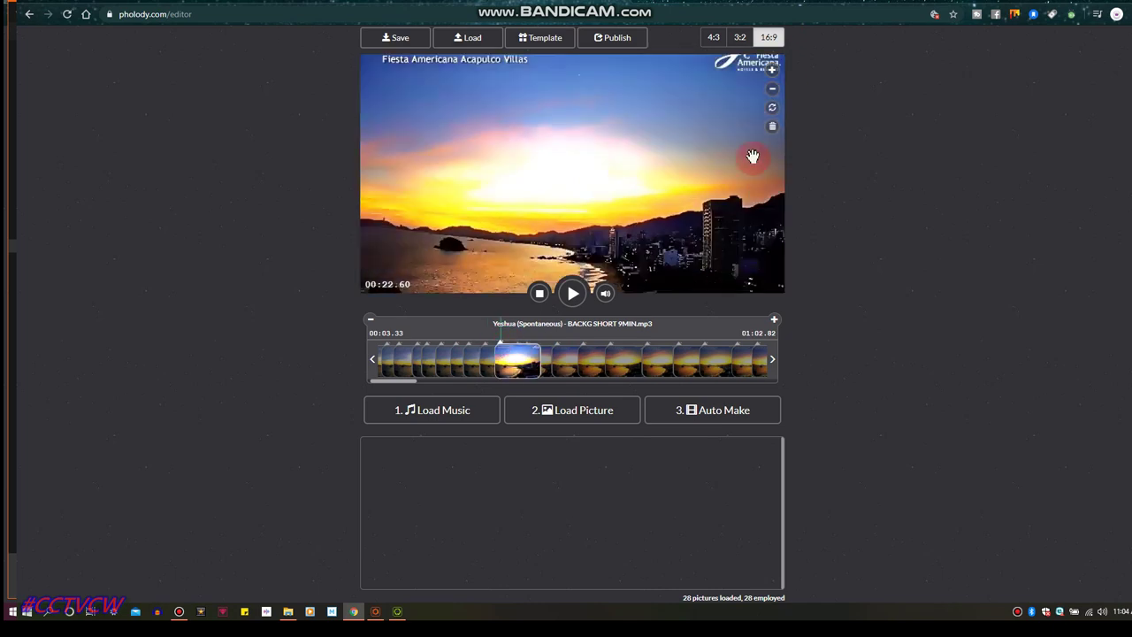
left_click(773, 70)
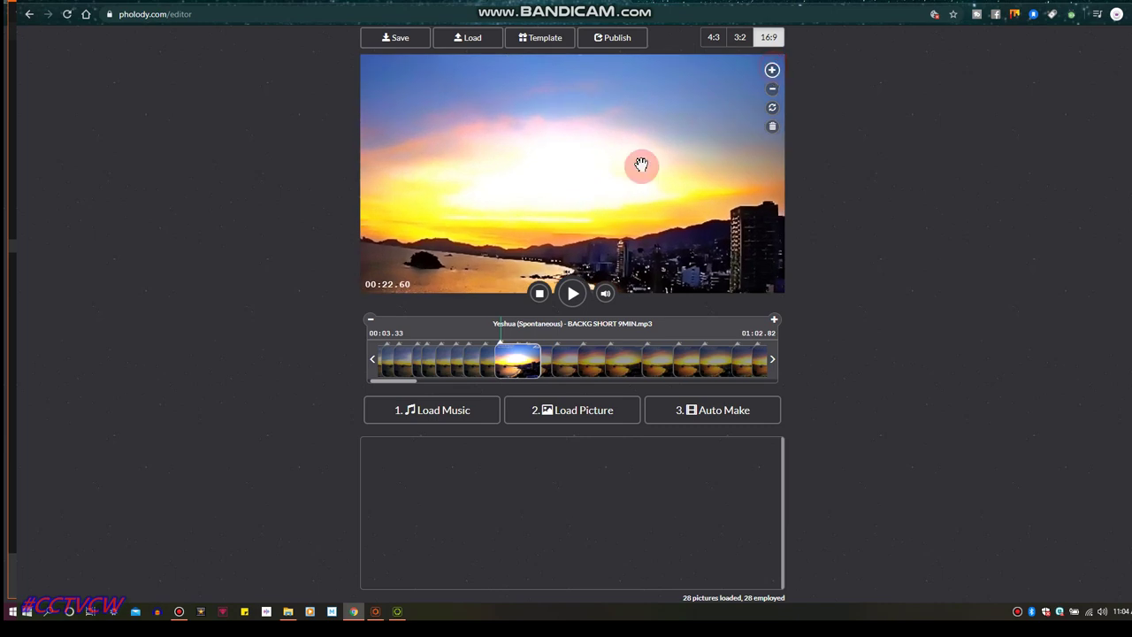
left_click_drag(548, 242, 601, 229)
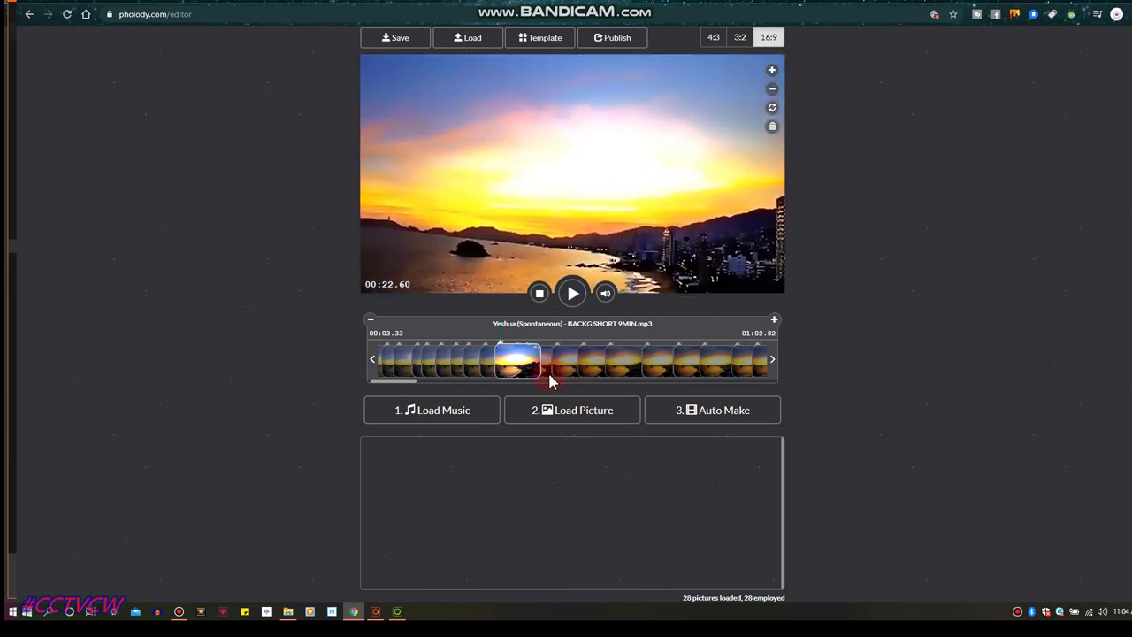
- Enlarge the picture at 25.10 seconds until its captions leave the frame, and move it slightly up
left_click_drag(519, 348, 521, 350)
left_click(771, 71)
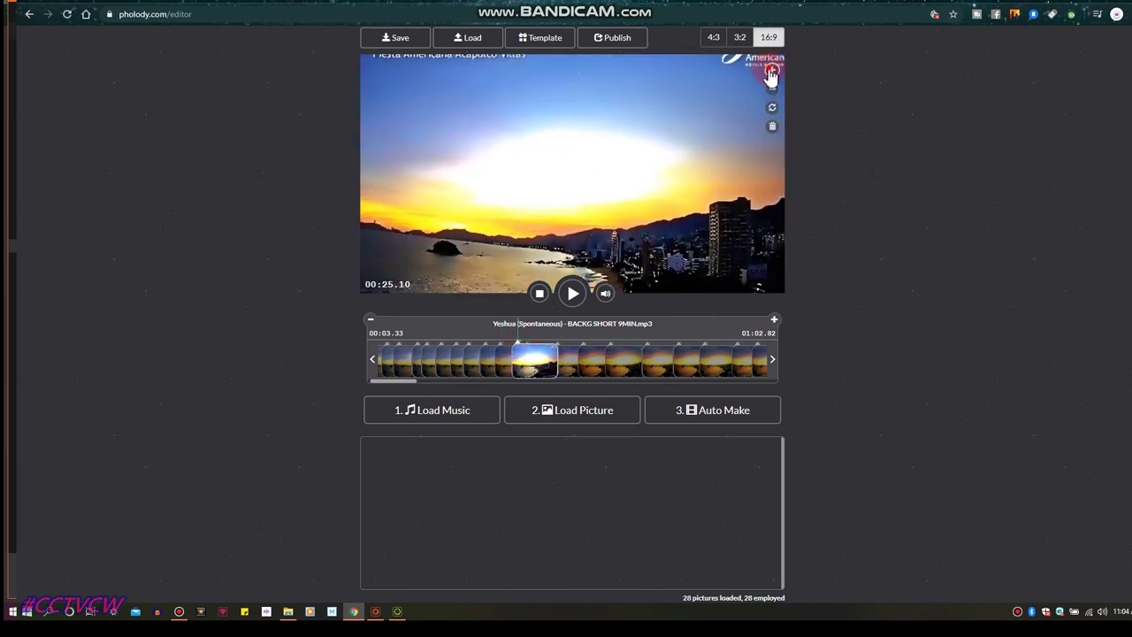
left_click(771, 71)
left_click(771, 70)
left_click_drag(674, 231, 681, 210)
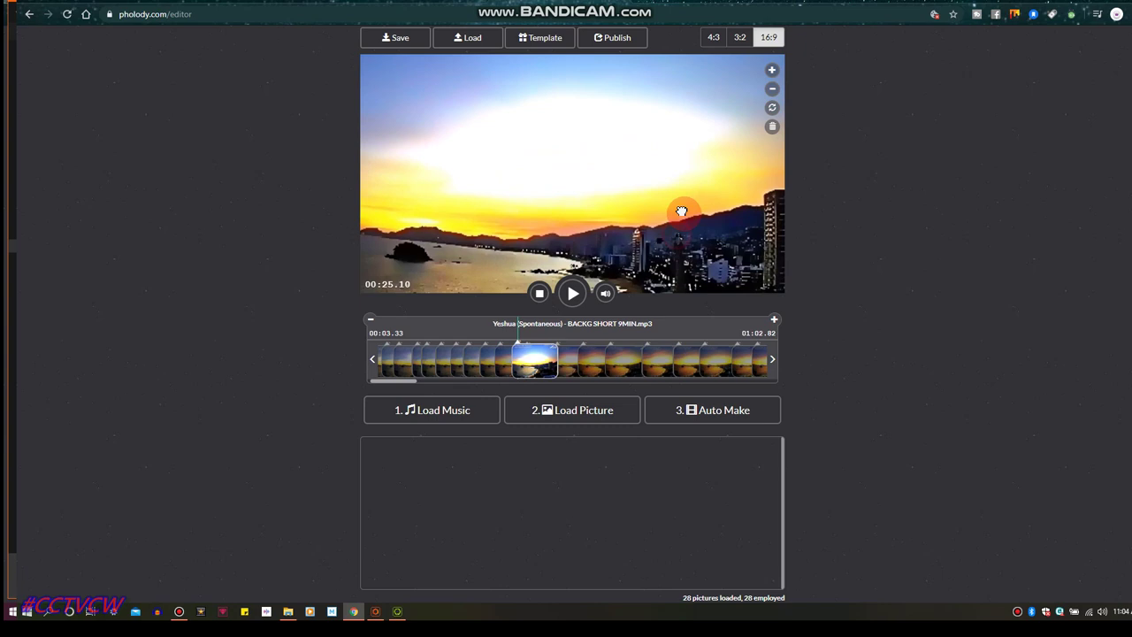
- Pass over the picture at 28.45 seconds and zoom in on the one at 30.87 seconds by two steps
left_click(531, 351)
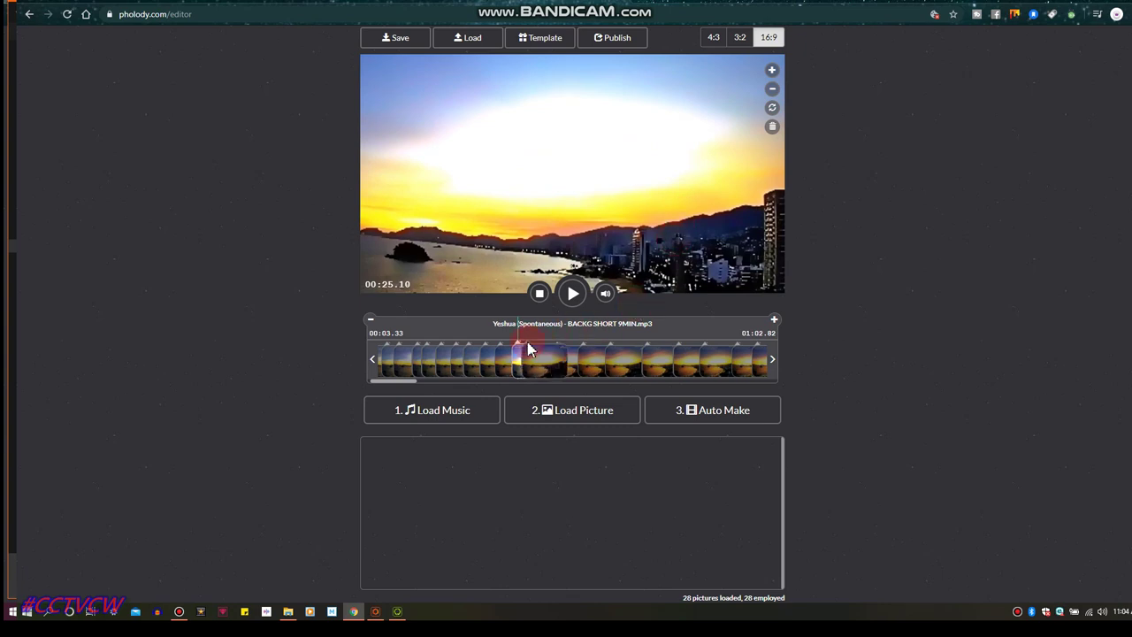
left_click_drag(528, 350, 557, 352)
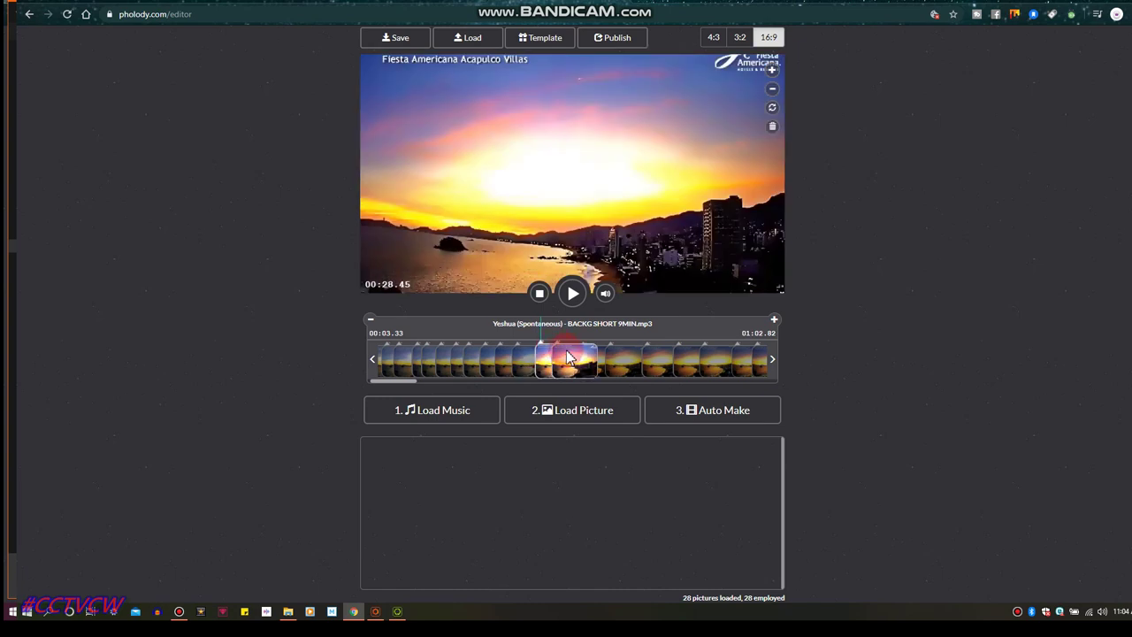
left_click(568, 356)
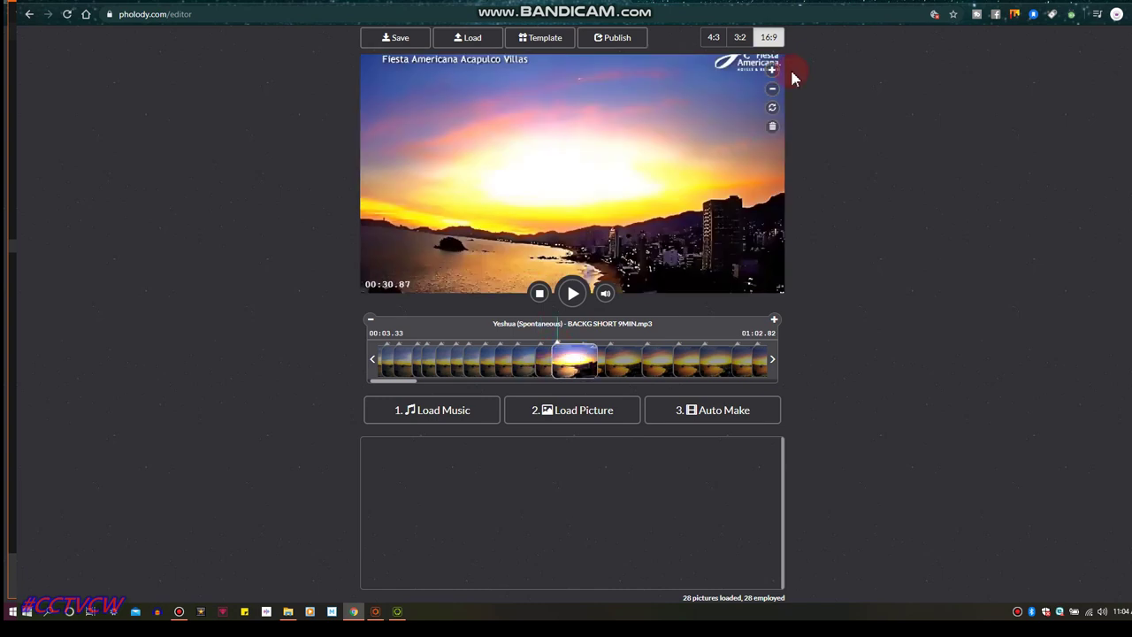
left_click(774, 70)
left_click(774, 71)
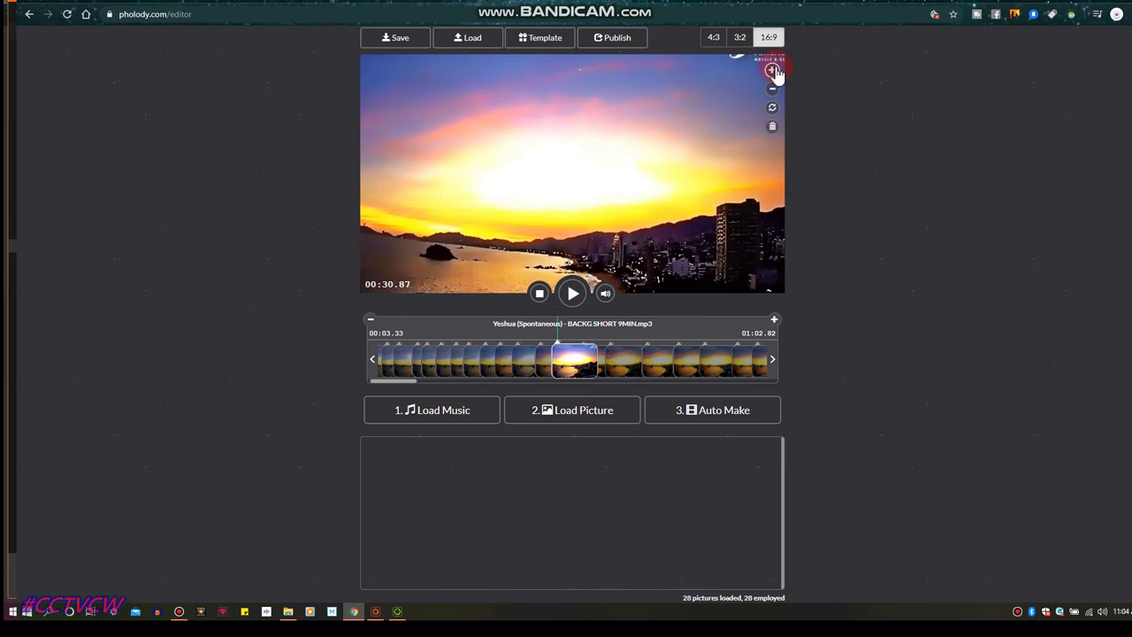
left_click(575, 333)
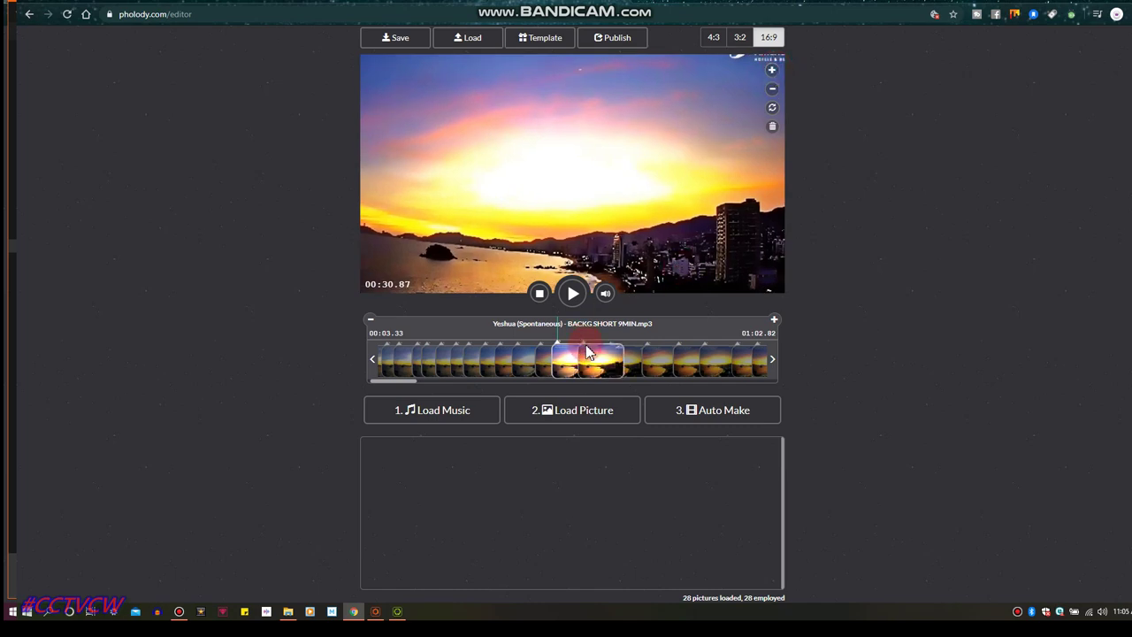
- Zoom in on the pictures at 34.65 and 38.60 seconds by one step each
left_click(589, 344)
left_click(772, 70)
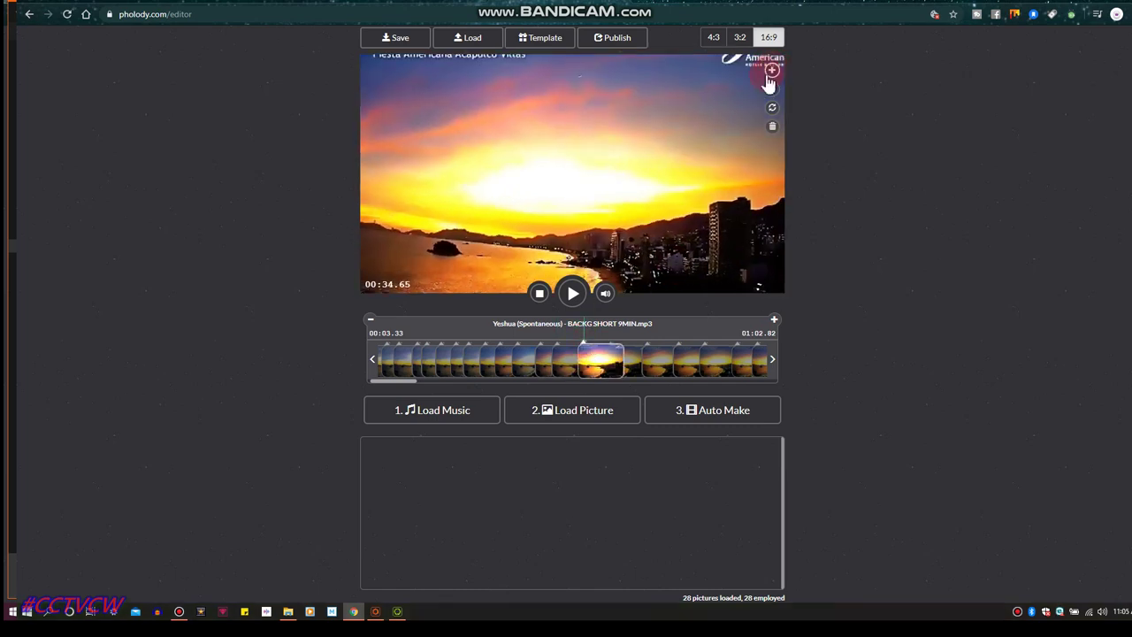
left_click(616, 347)
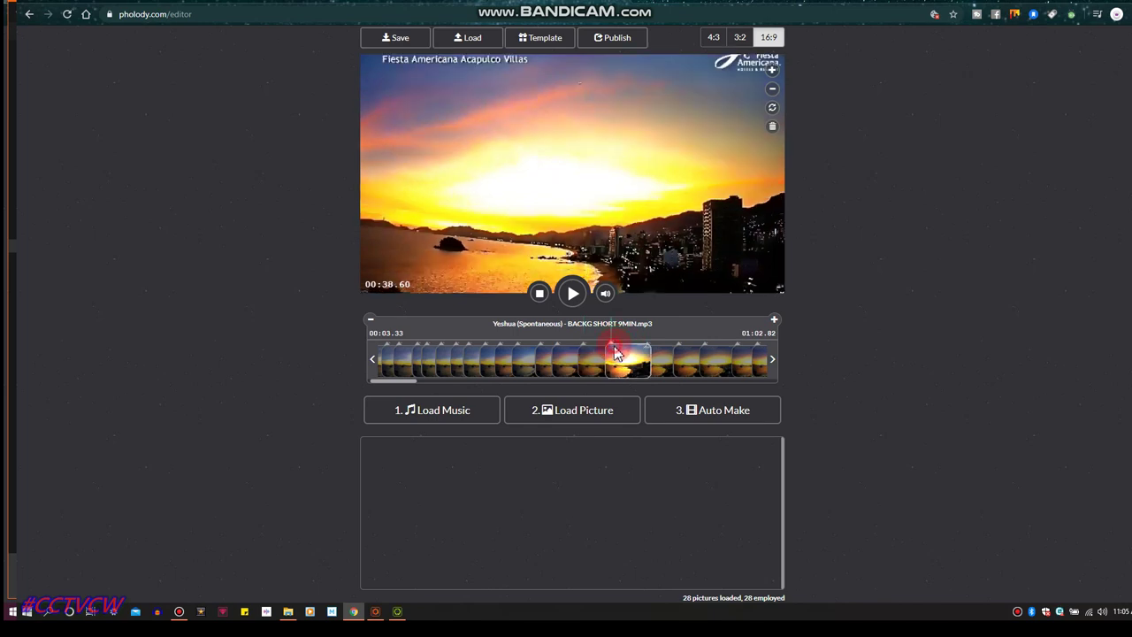
left_click(772, 71)
- Reposition the picture at 43.92 seconds within the frame, and go back through the earlier pictures to 30.87 seconds
left_click(664, 358)
left_click(772, 92)
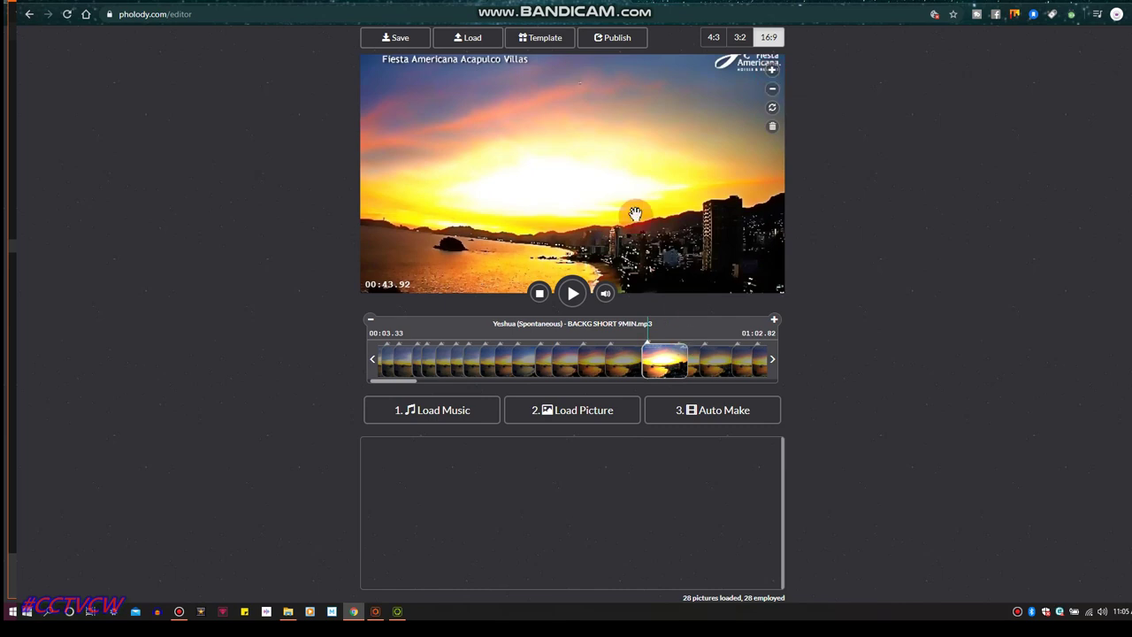
left_click_drag(624, 193, 563, 195)
left_click(620, 360)
left_click(602, 358)
left_click(563, 359)
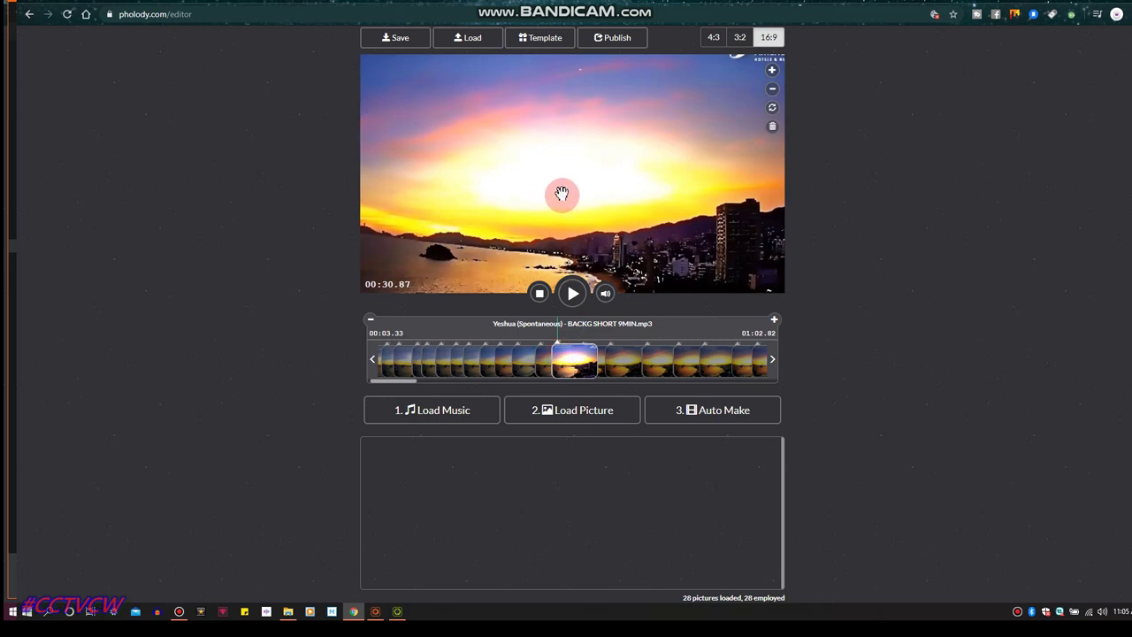
- Reposition the picture at 28.45 seconds by shifting it up within the frame
left_click(541, 354)
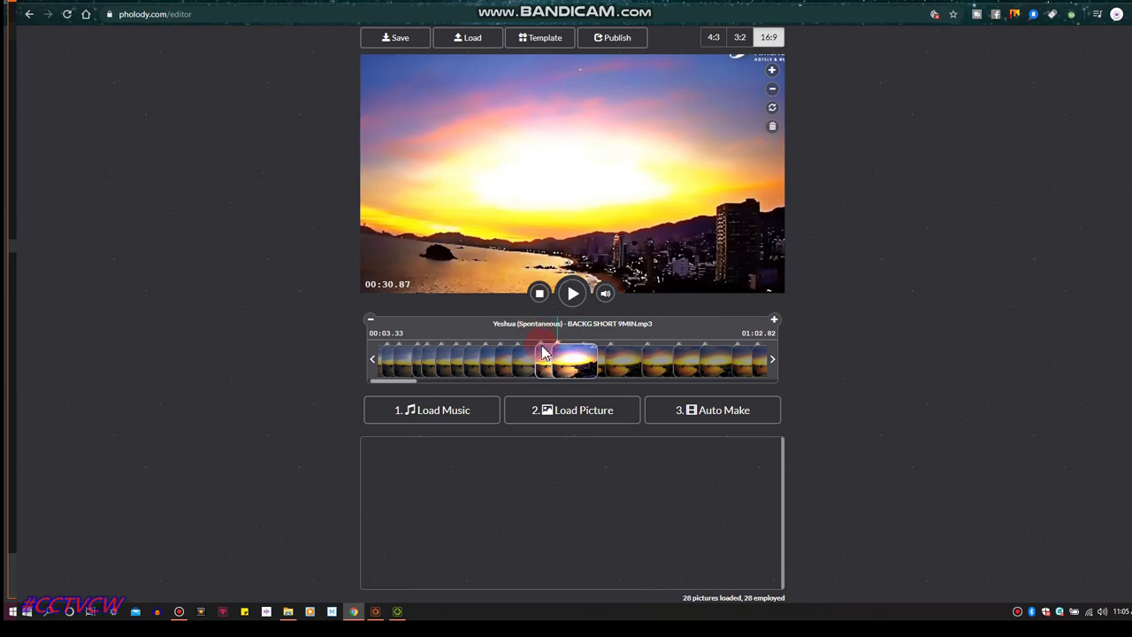
left_click(544, 353)
left_click(591, 207)
left_click_drag(591, 207, 590, 196)
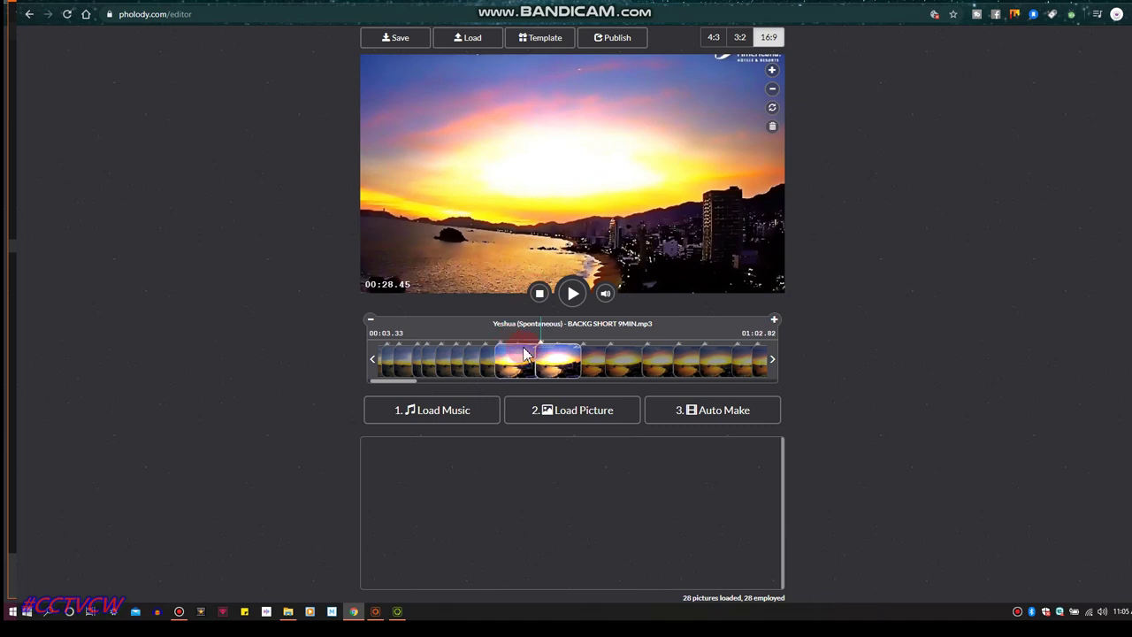
left_click(598, 198)
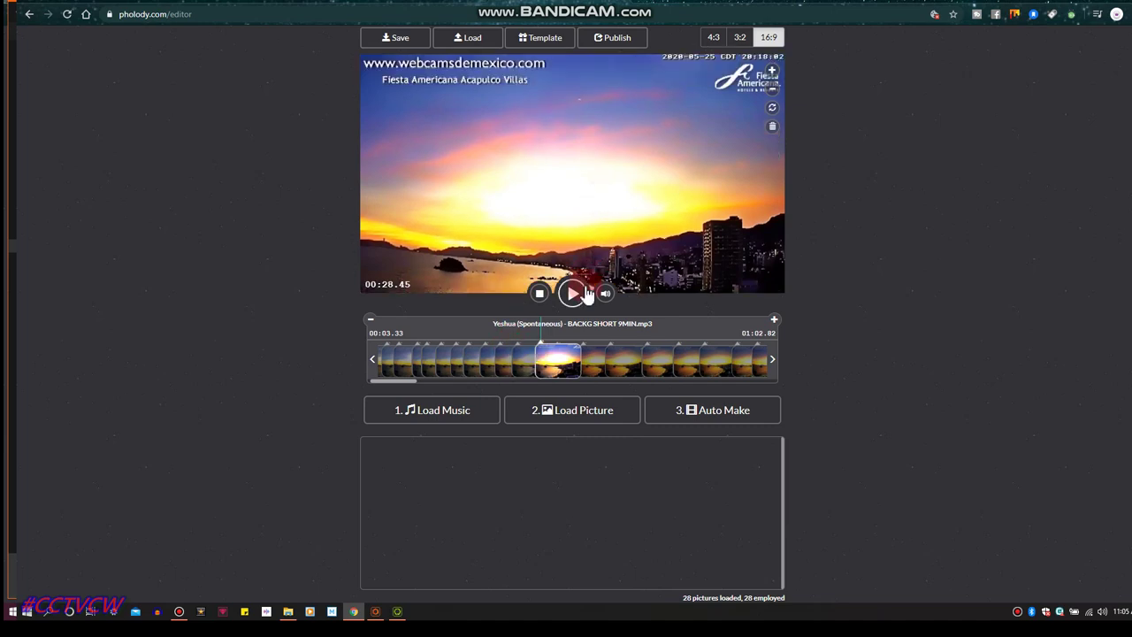
left_click_drag(591, 221, 591, 177)
- Check the pictures from 25.10 seconds onward and move the one at 48.47 seconds up until its captions leave the frame
left_click(529, 362)
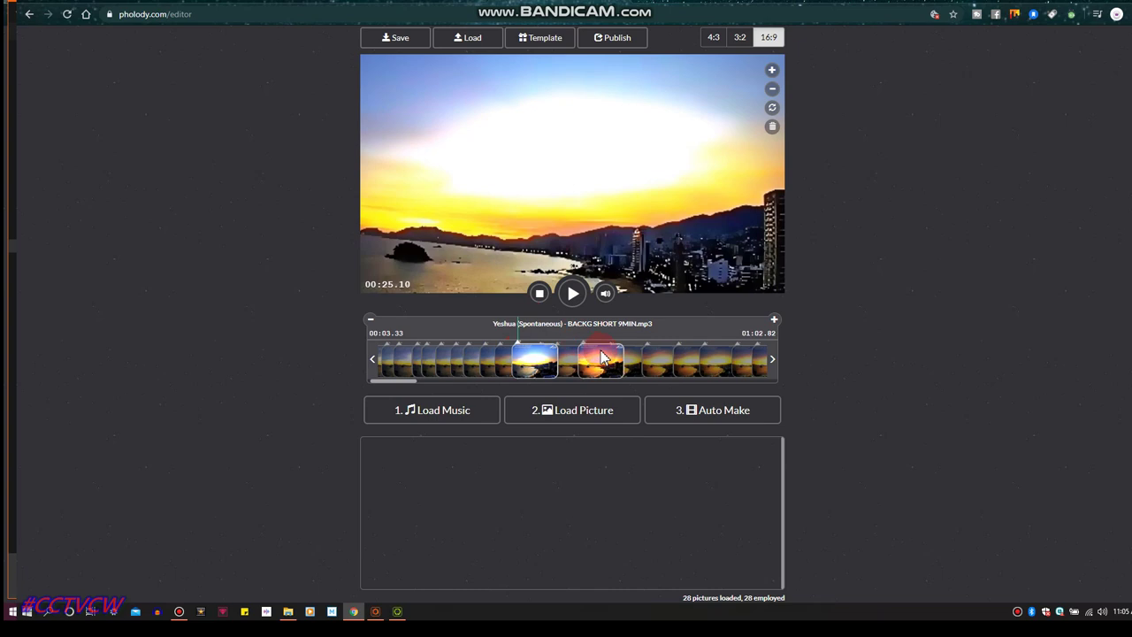
left_click(633, 358)
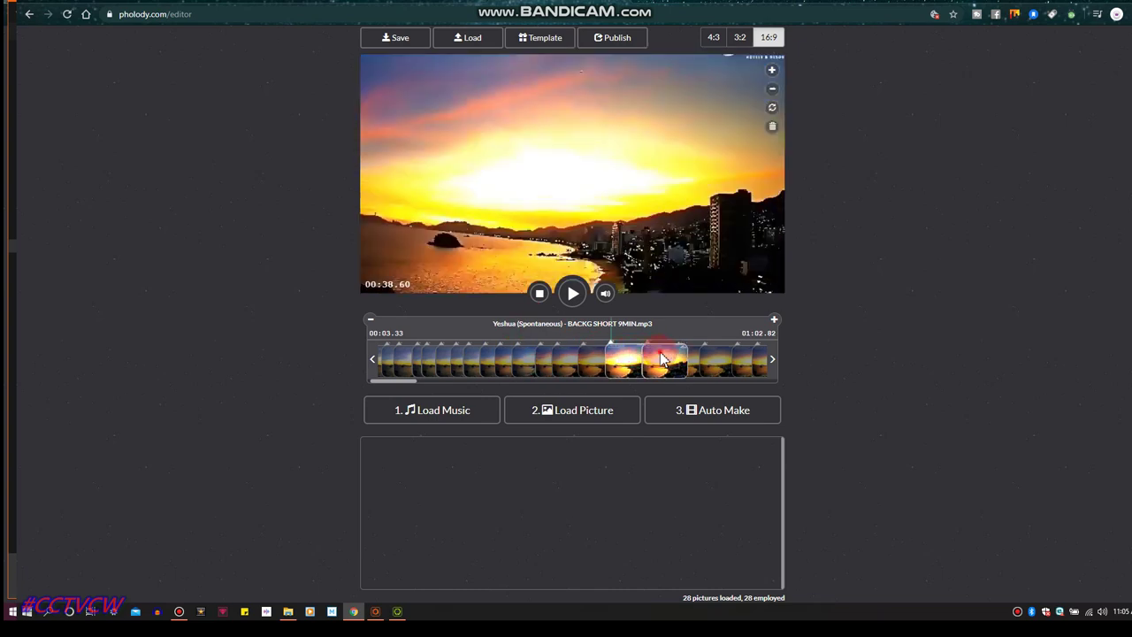
left_click(666, 358)
left_click(691, 355)
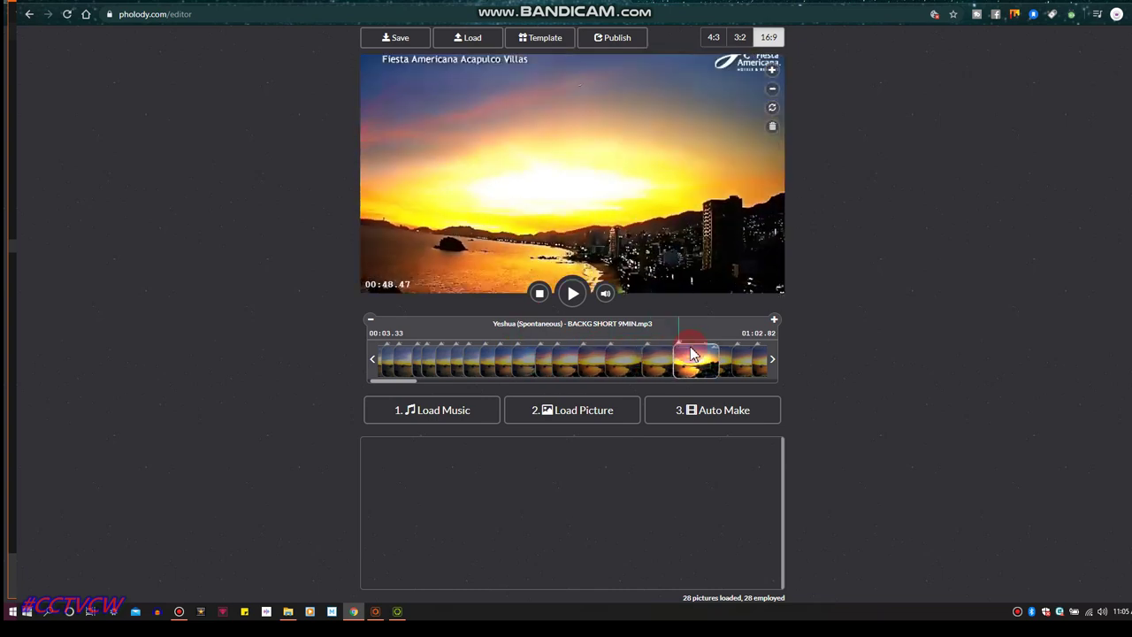
left_click_drag(595, 202, 596, 188)
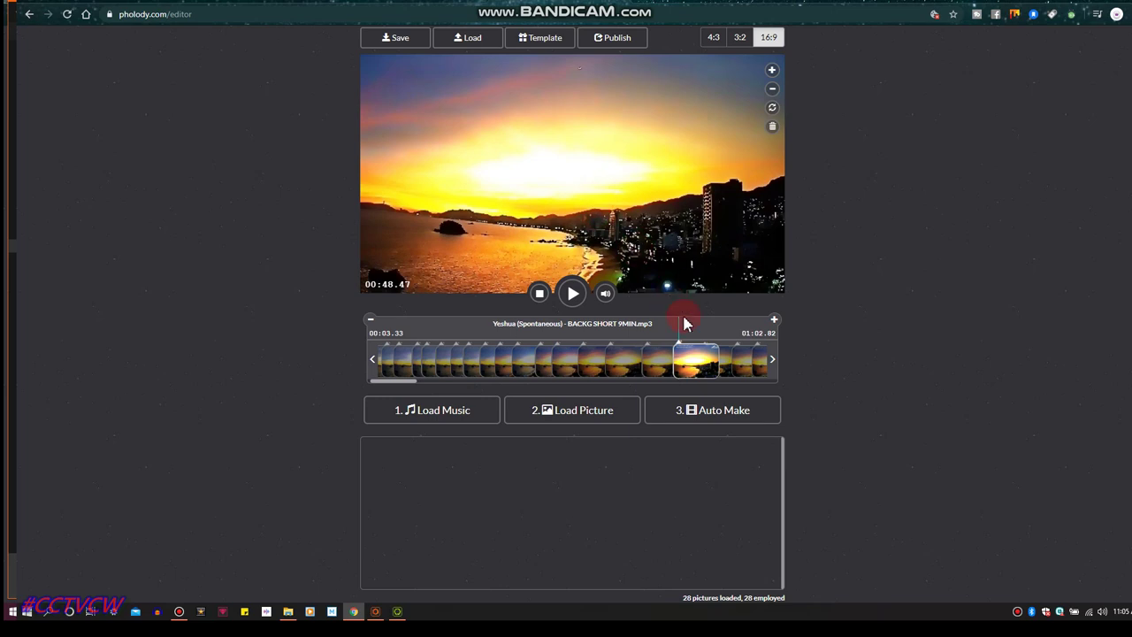
- Shift the pictures at 52.25 and 56.97 seconds up within the frame to crop out their captions
left_click(728, 352)
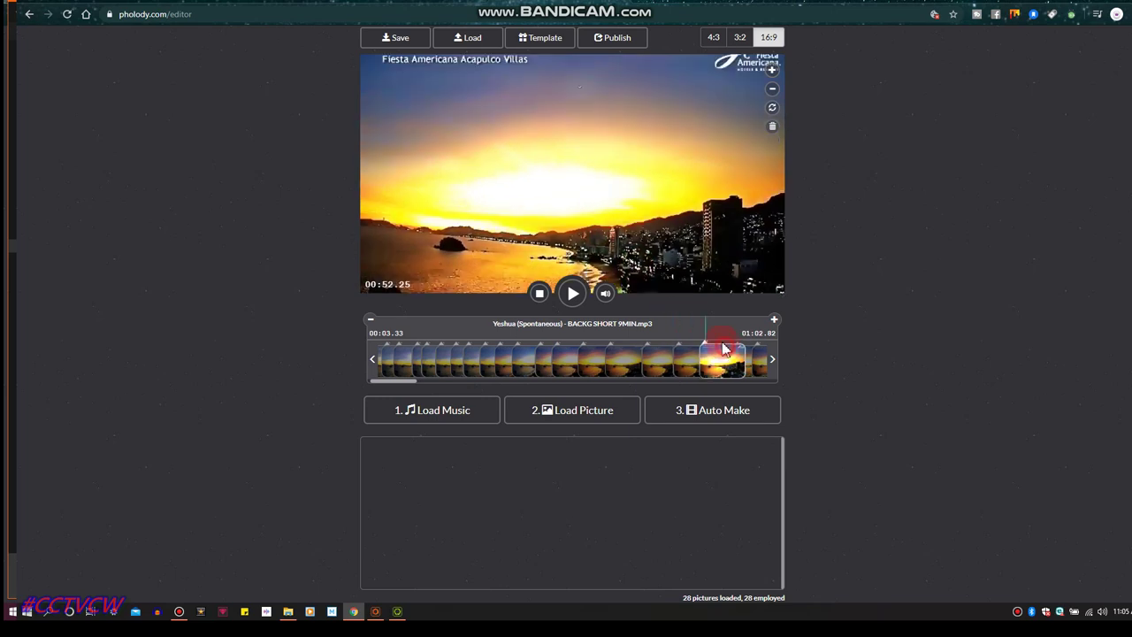
left_click_drag(603, 203, 604, 192)
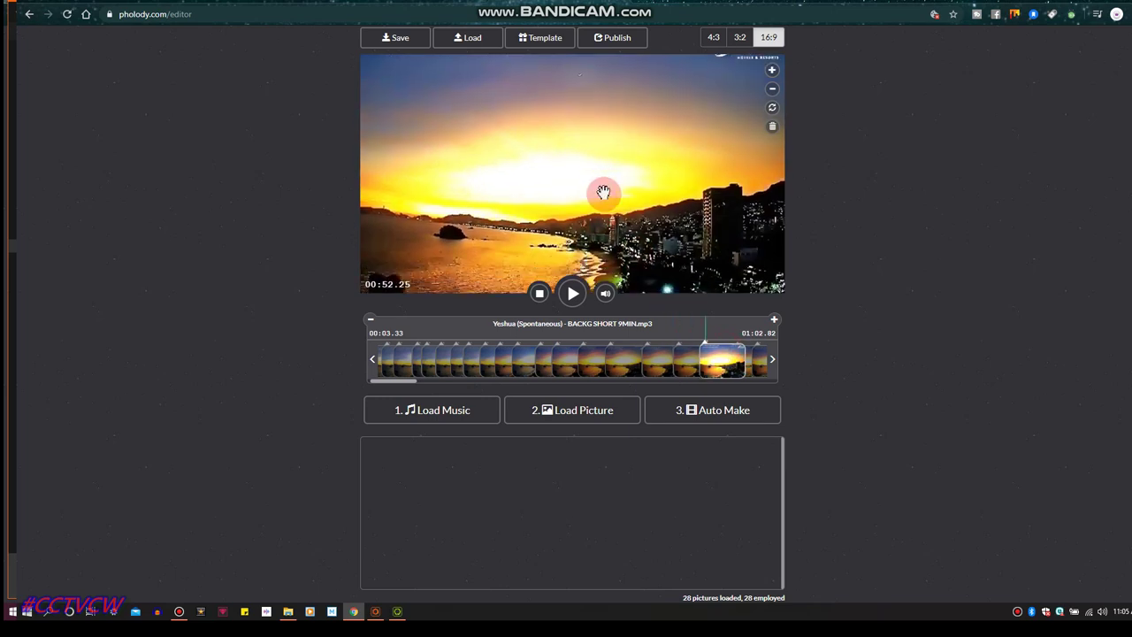
left_click(749, 357)
left_click_drag(658, 218, 652, 203)
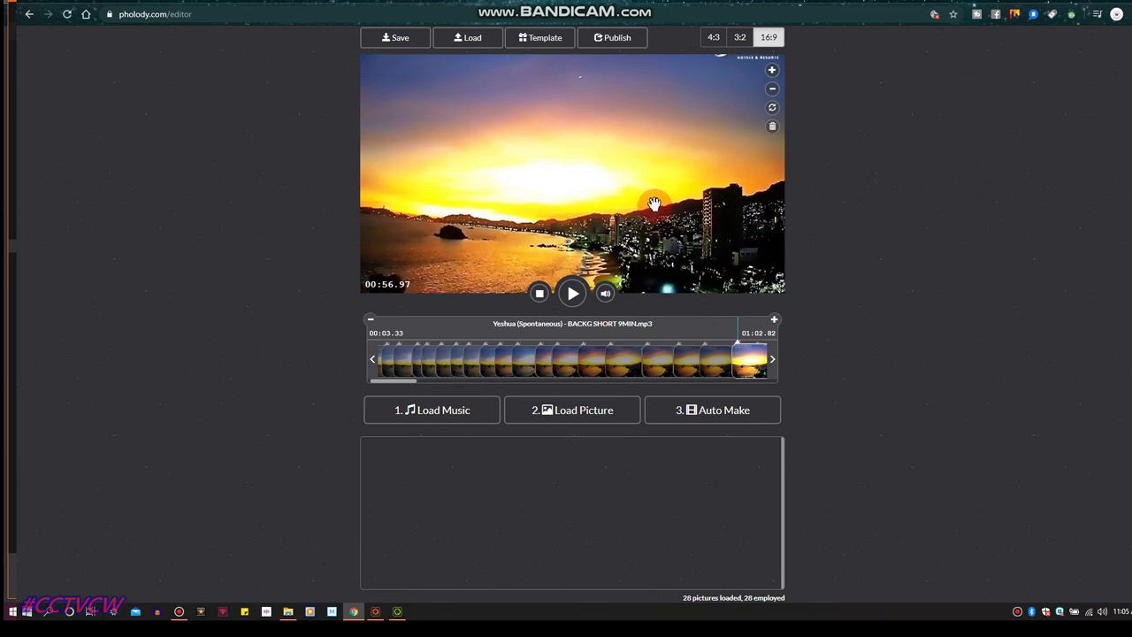
left_click_drag(672, 147, 669, 141)
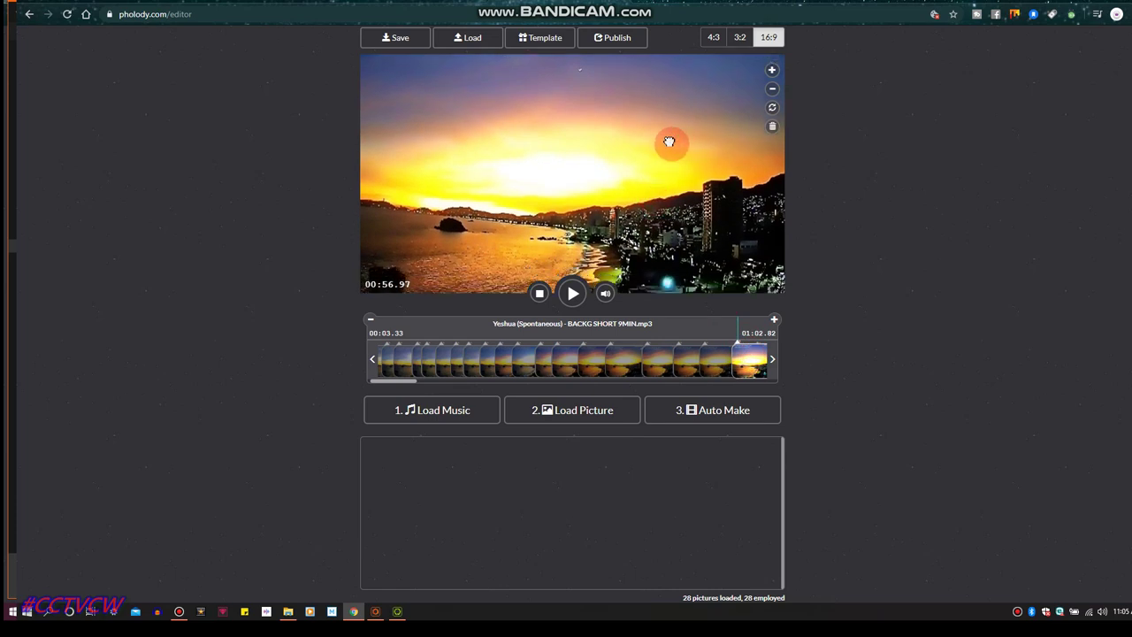
- Move the picture at 59.89 seconds and the following ones through 1:07.34 up within the frame
left_click(759, 343)
left_click(758, 344)
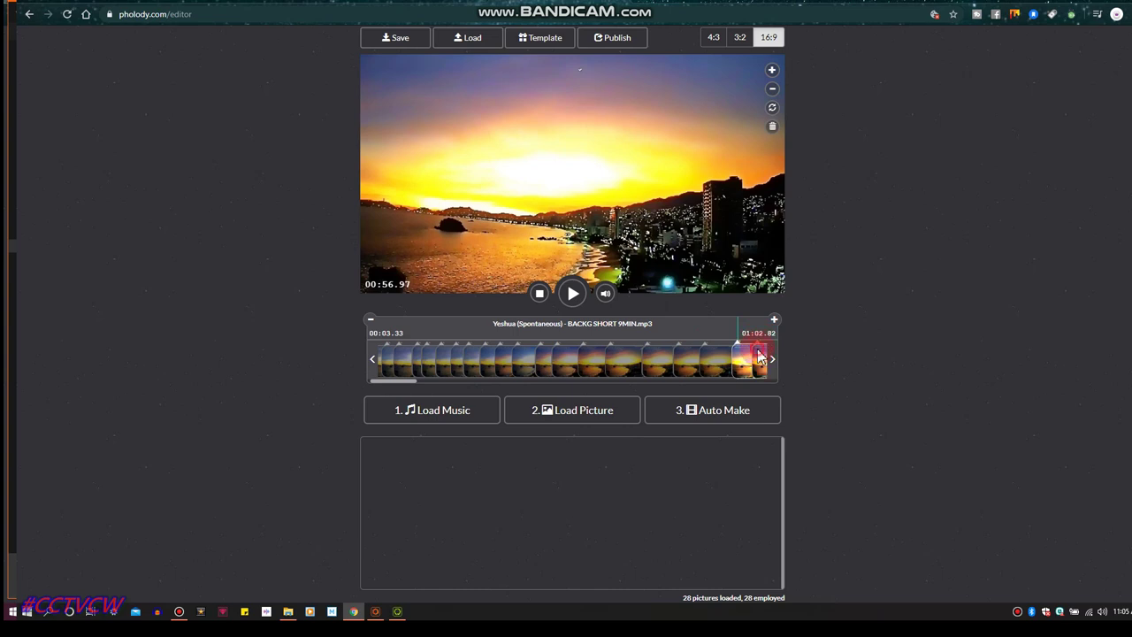
left_click_drag(759, 356, 759, 358)
left_click_drag(635, 221, 629, 208)
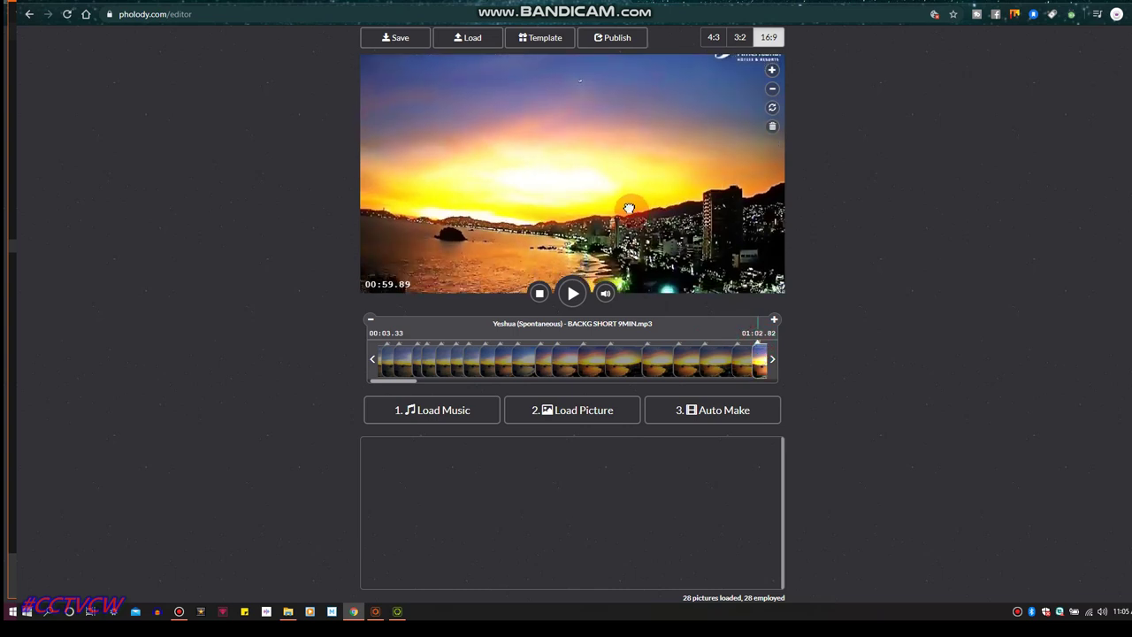
left_click(789, 380)
left_click(773, 363)
left_click_drag(642, 201, 666, 197)
left_click(774, 359)
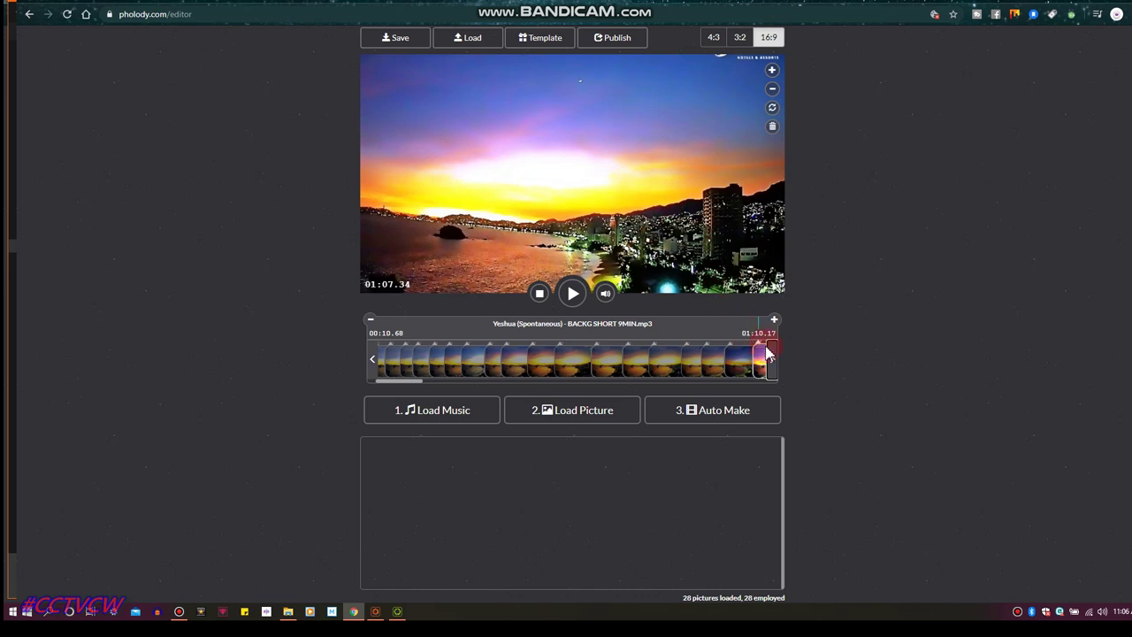
- Shift the picture at 1:10.87 up within the frame and zoom in on it by two steps
left_click(772, 360)
left_click_drag(710, 263, 707, 247)
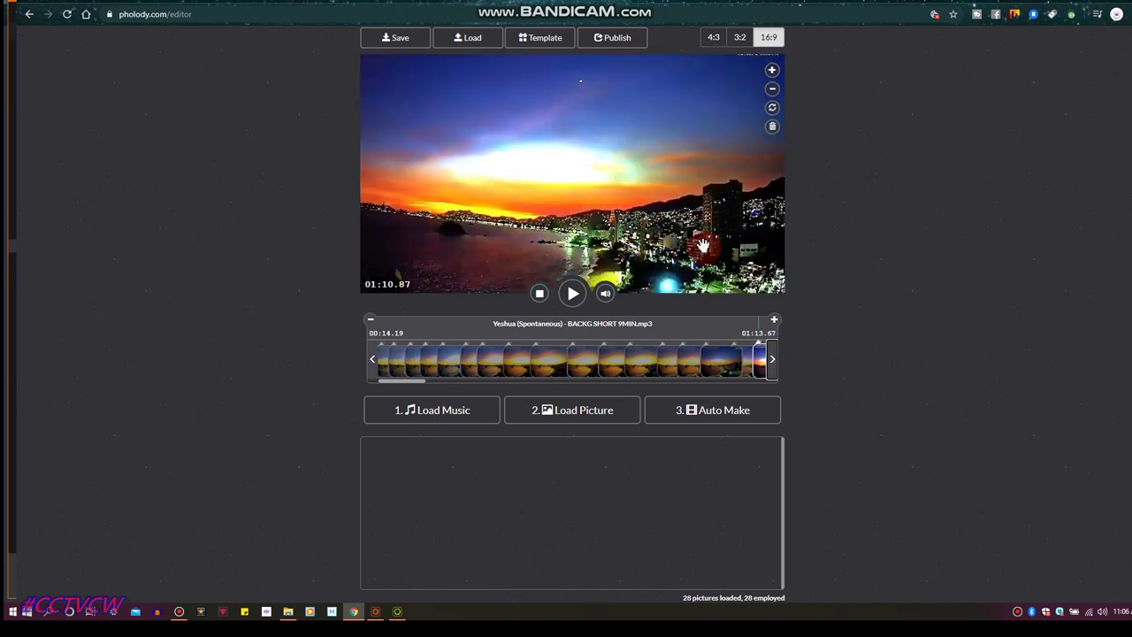
left_click(772, 71)
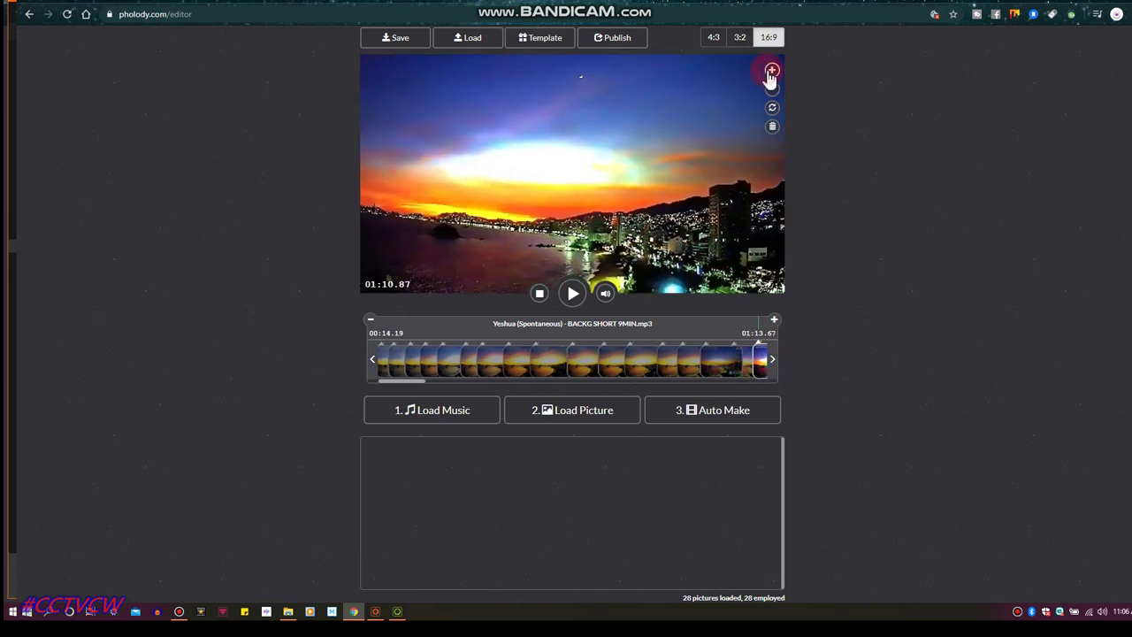
- Zoom in on the picture at 1:13.64 until its captions leave the frame, then shift it slightly right and up
left_click(774, 361)
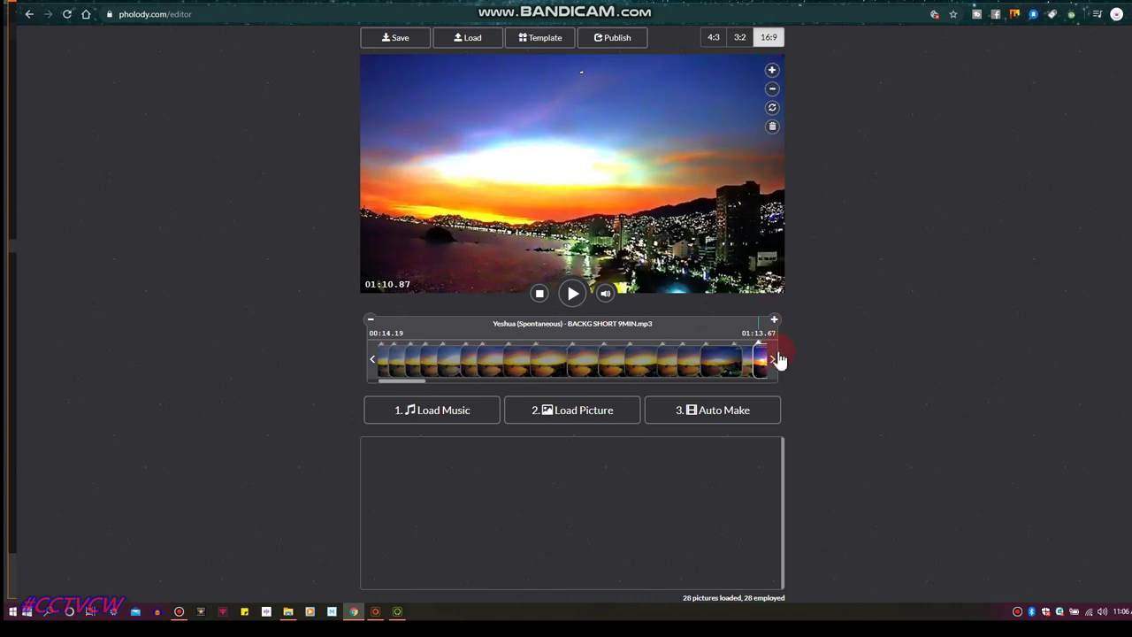
left_click(772, 70)
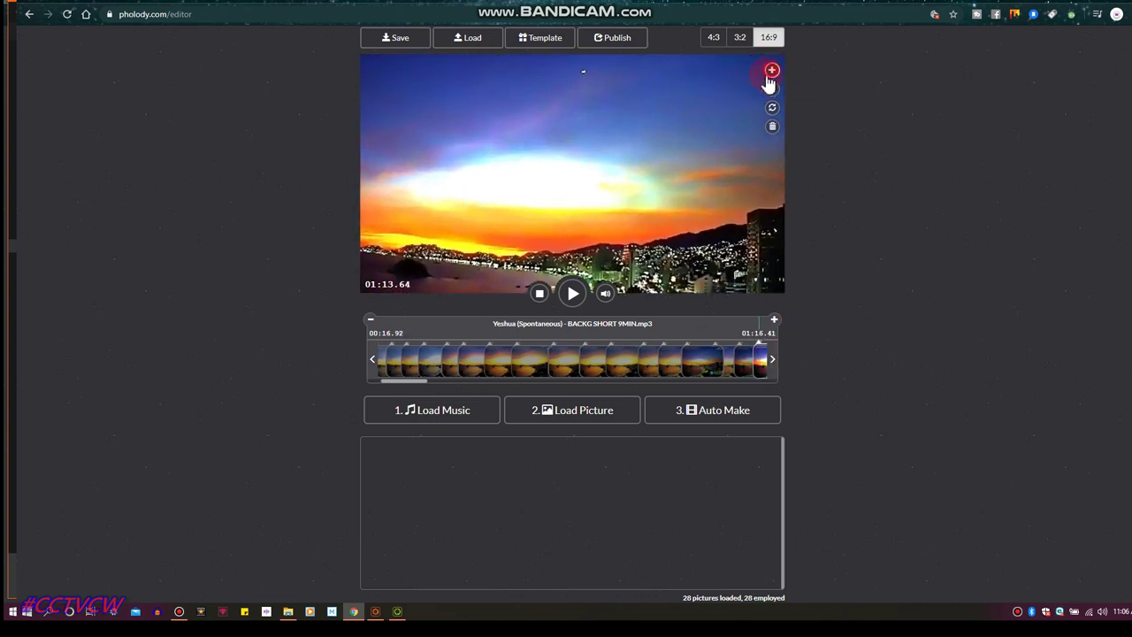
mouse_move(678, 185)
left_mouse_down()
mouse_move(697, 162)
mouse_move(696, 177)
left_mouse_up()
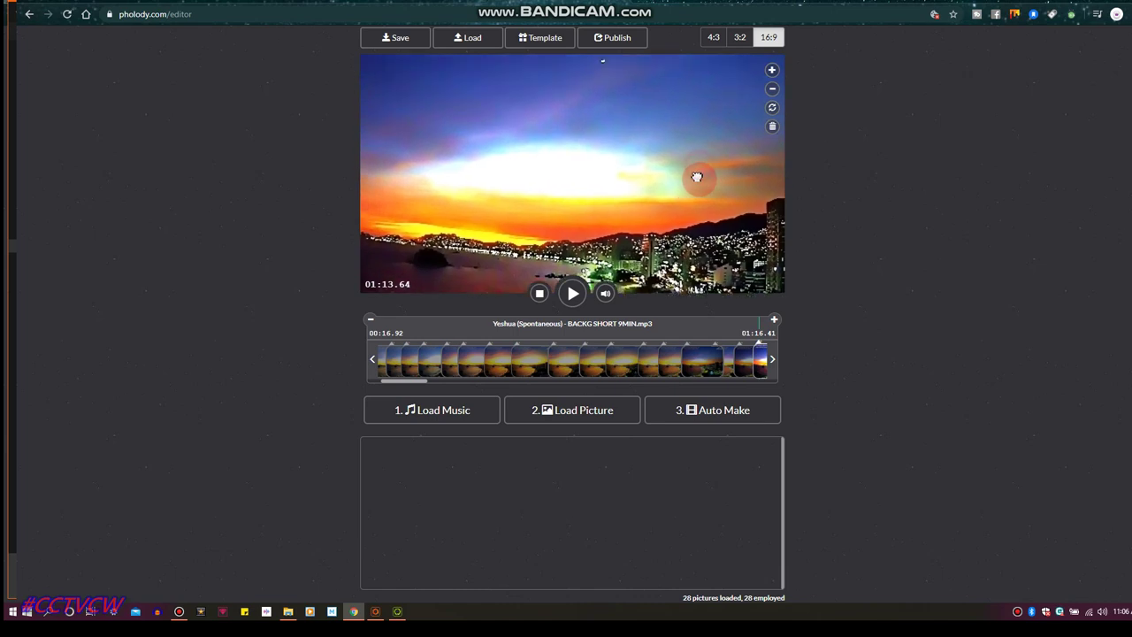
- Set the zoom animation length of the picture at 1:13.64 to 9 seconds
double_click(697, 177)
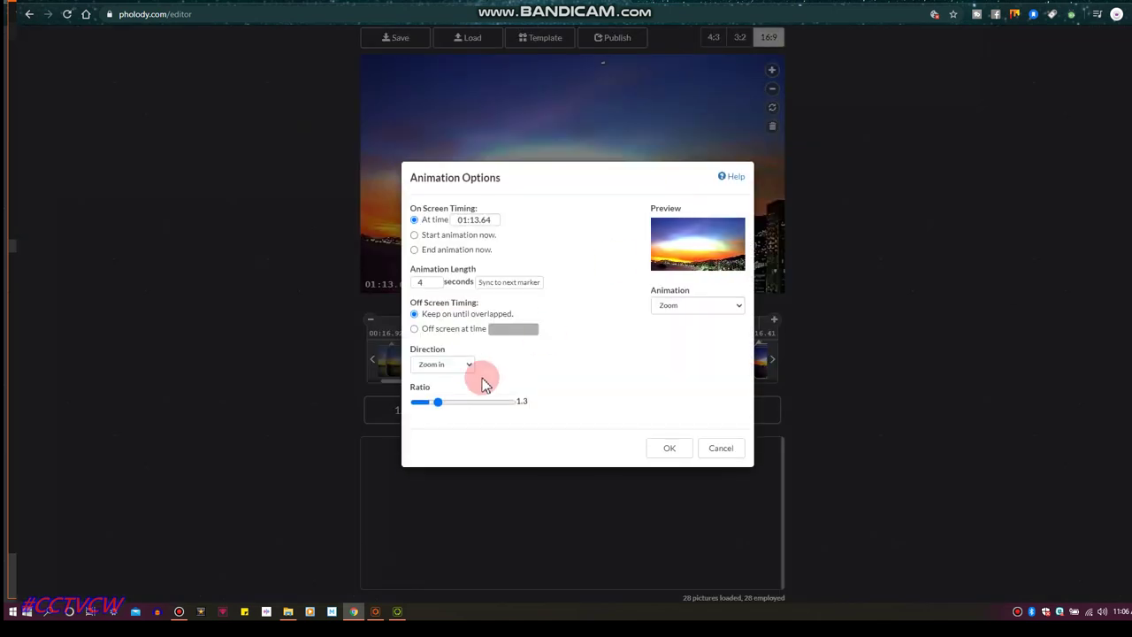
left_click(424, 285)
left_click_drag(424, 284, 406, 294)
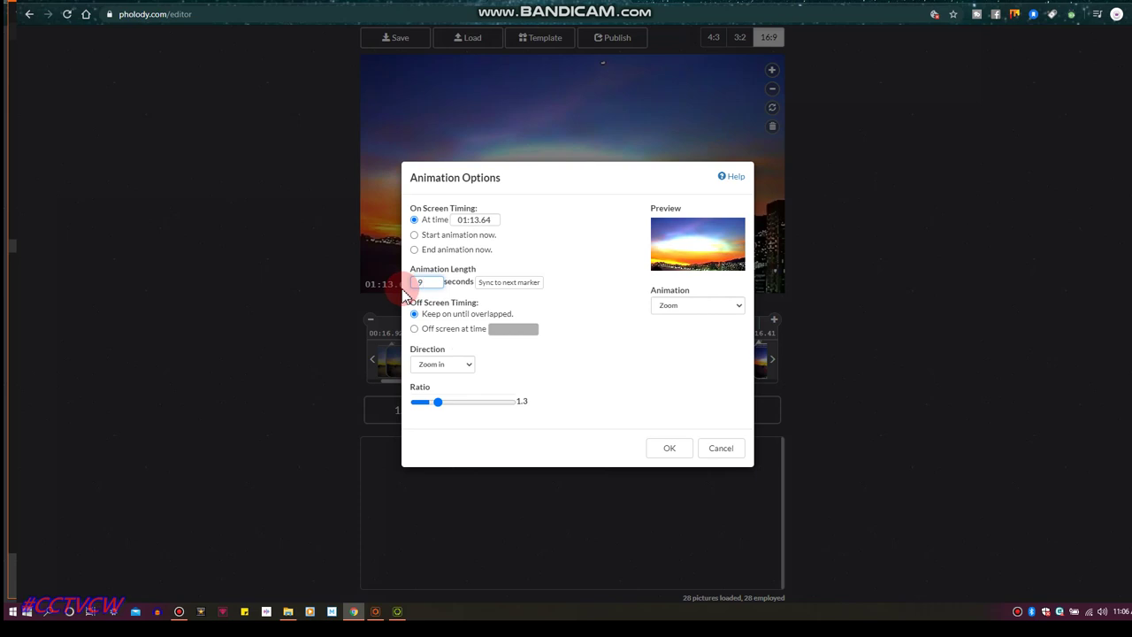
left_click(670, 448)
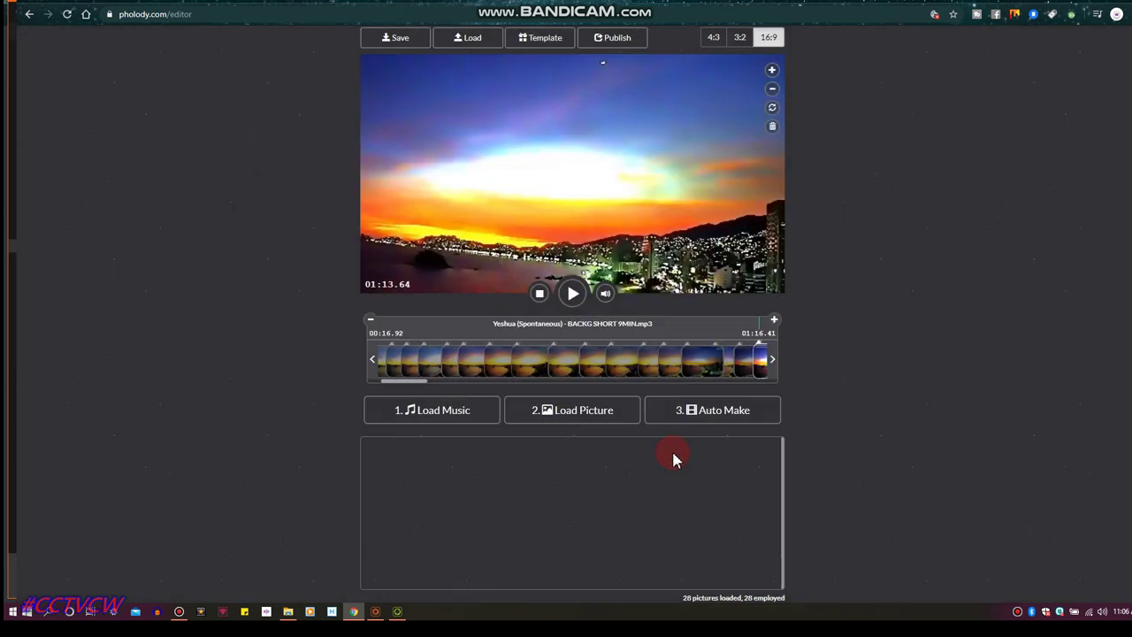
- Zoom in on the picture at 1:07.34 and shift it right and slightly up within the frame
left_click(727, 361)
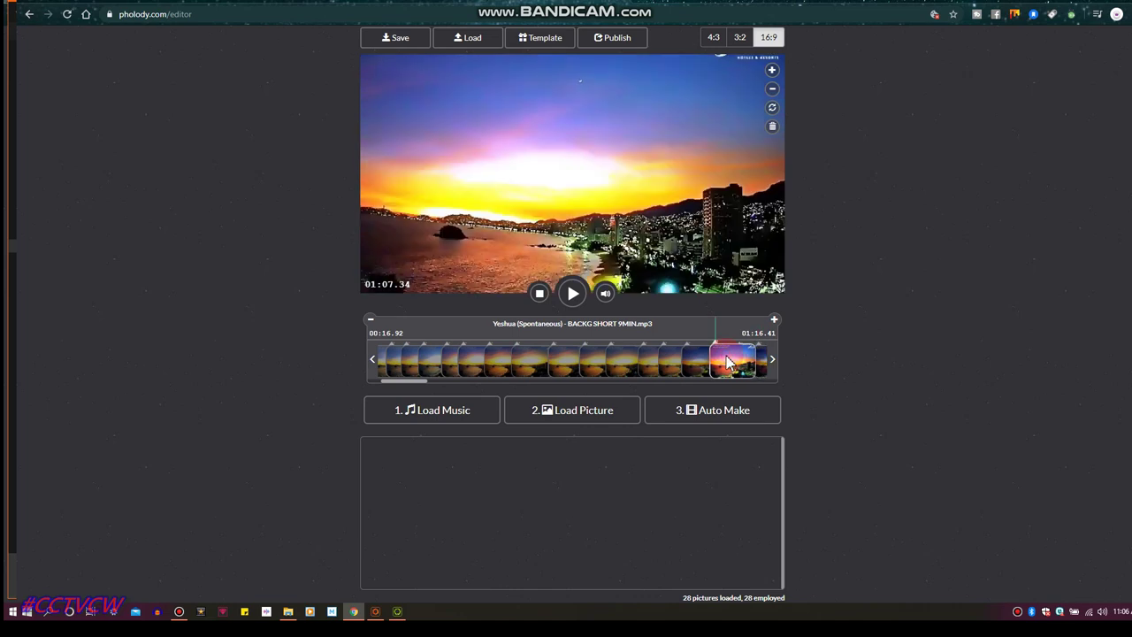
left_click(772, 74)
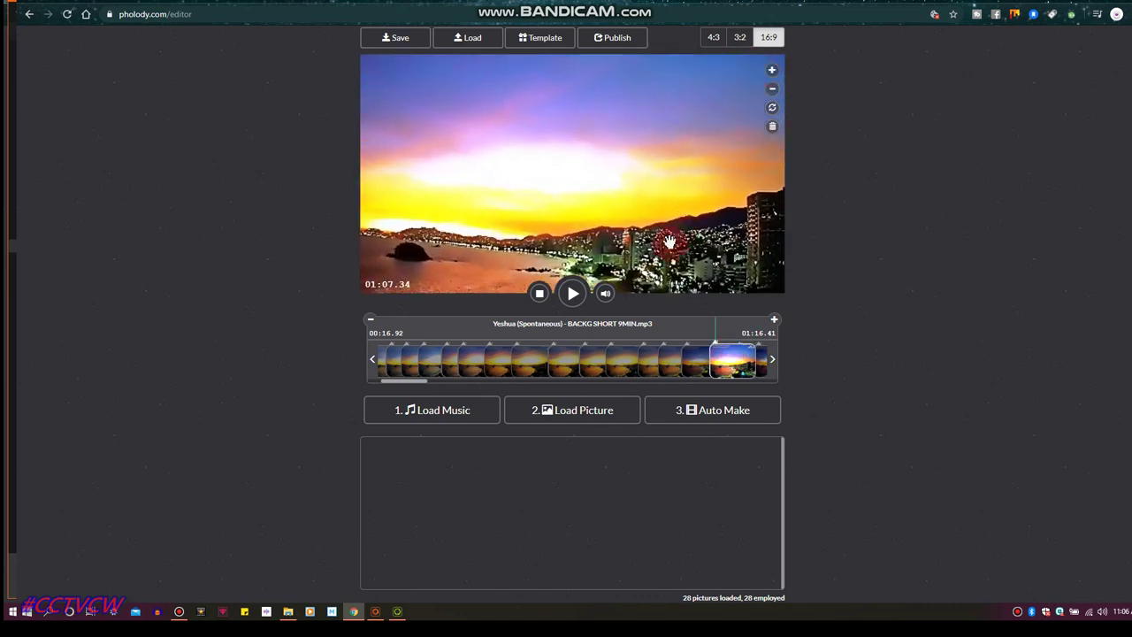
left_click_drag(670, 239, 712, 230)
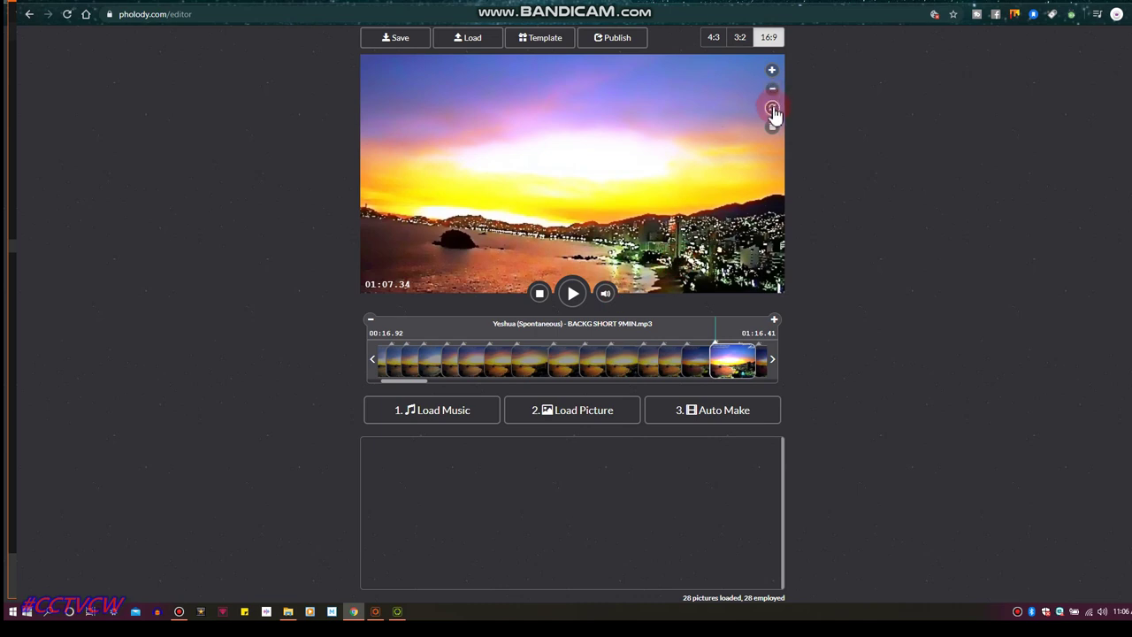
- Set the Fadein animation length of the picture at 1:07.34 to 12 seconds
double_click(659, 146)
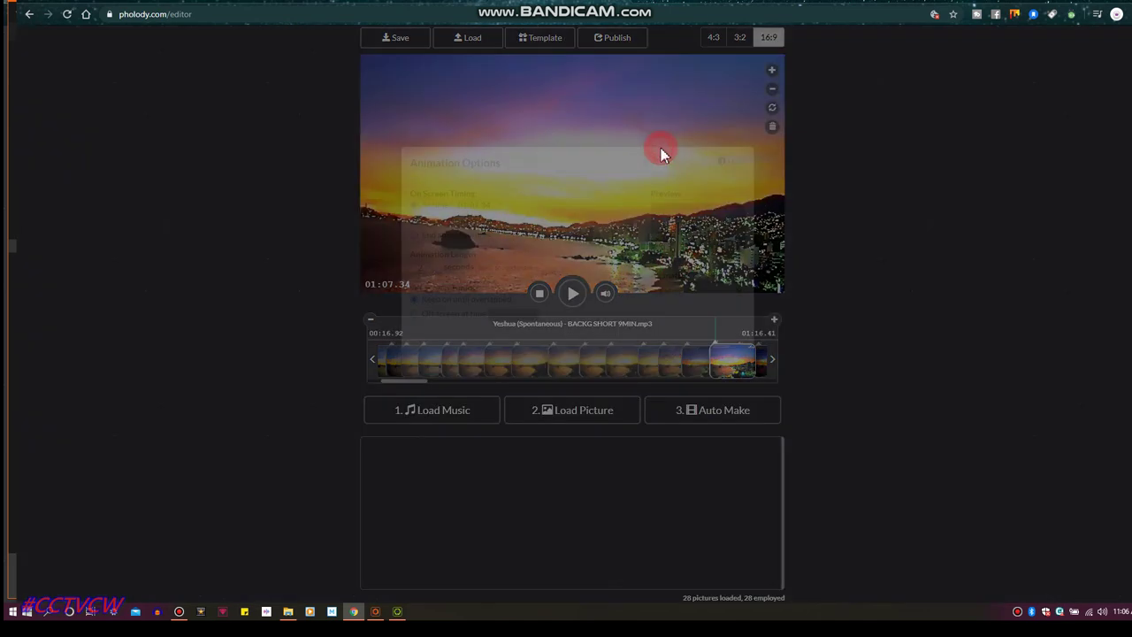
left_click(435, 315)
double_click(422, 319)
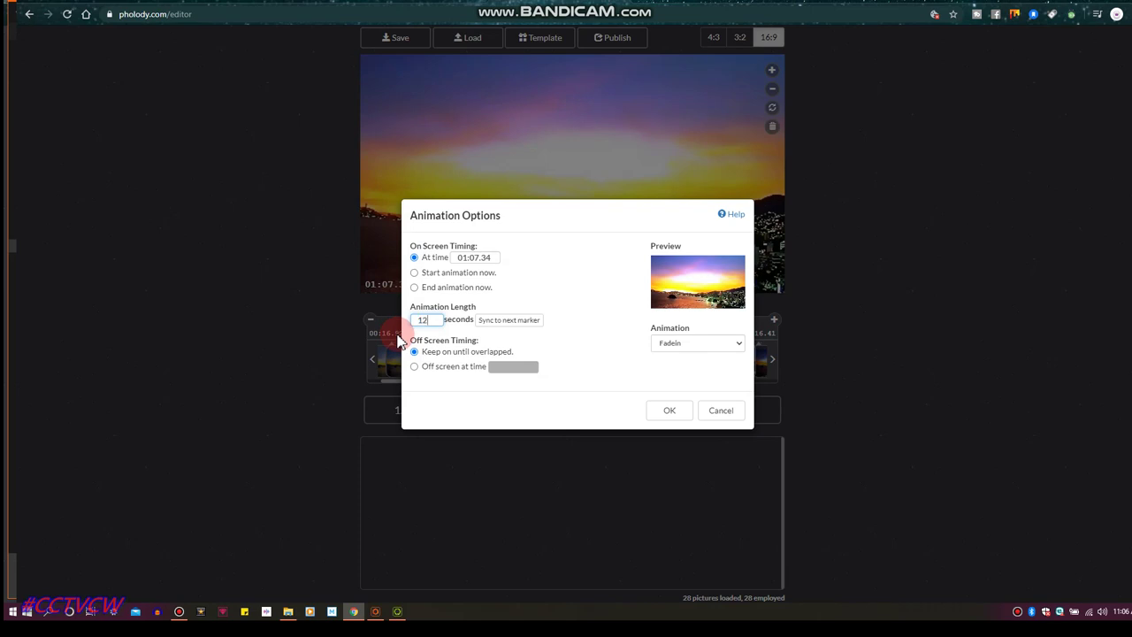
left_click(663, 412)
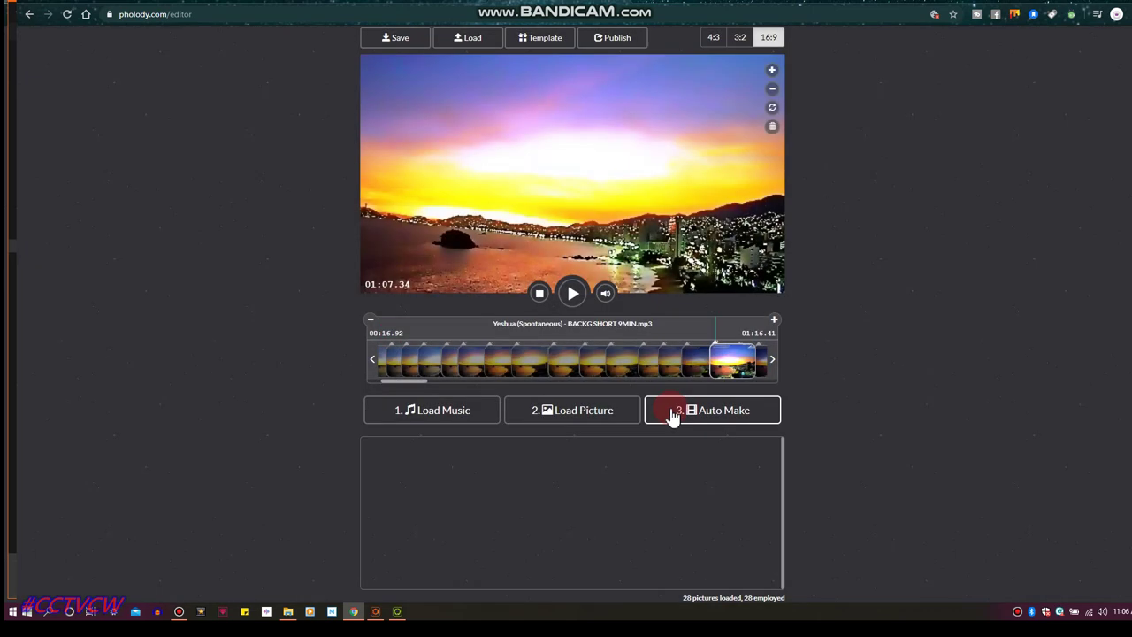
- Zoom in on the picture at 1:10.87 by three more steps
left_click(732, 357)
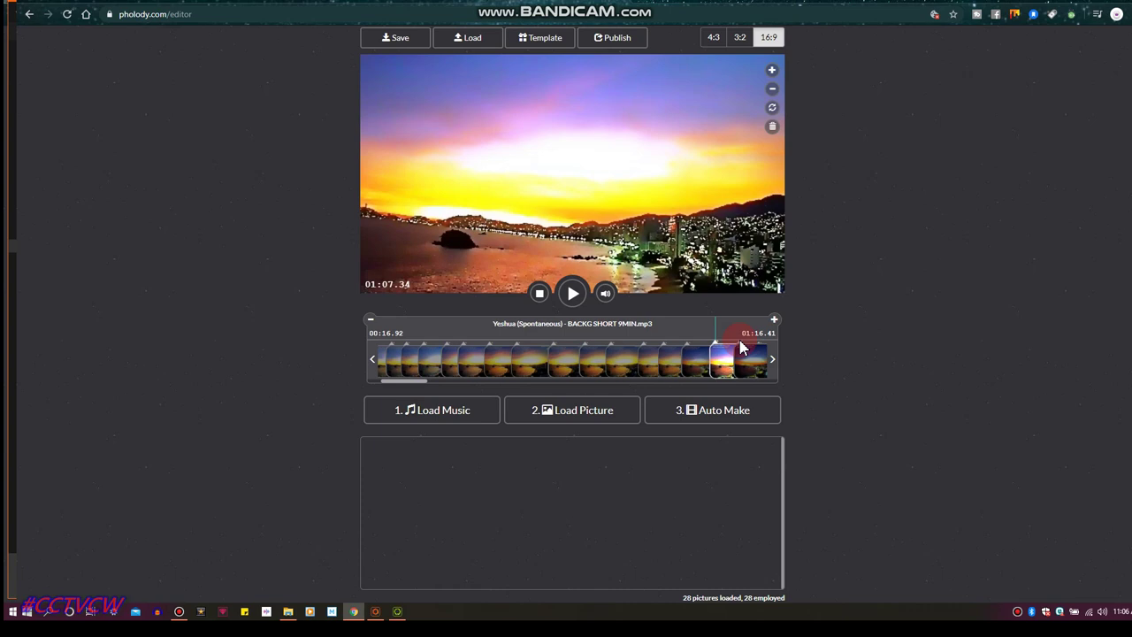
left_click(741, 354)
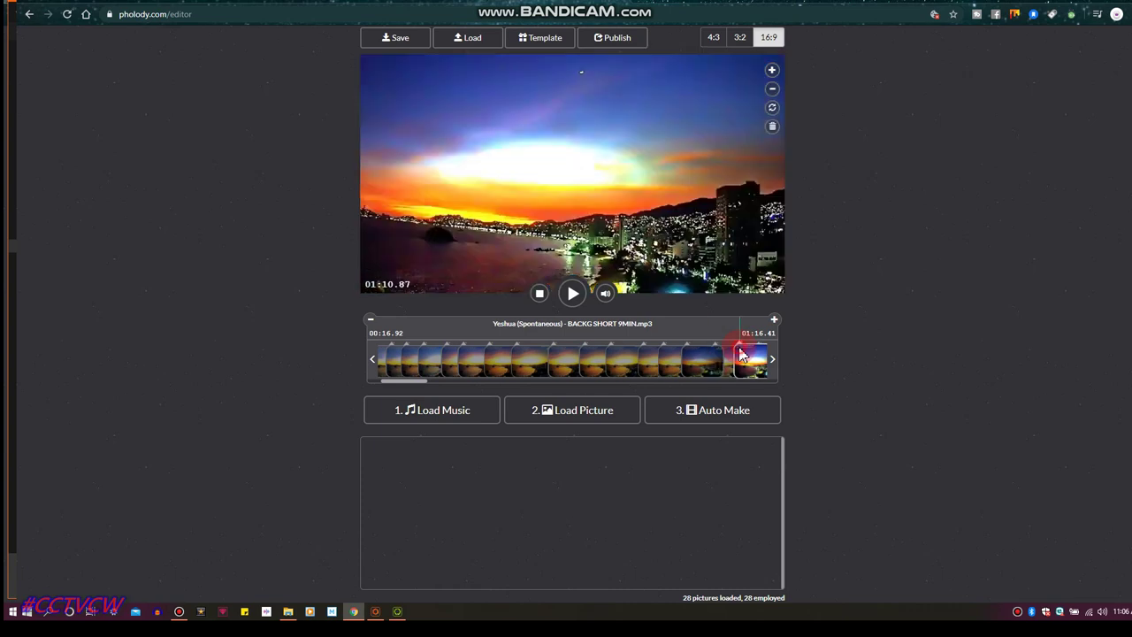
left_click(771, 74)
left_click(770, 76)
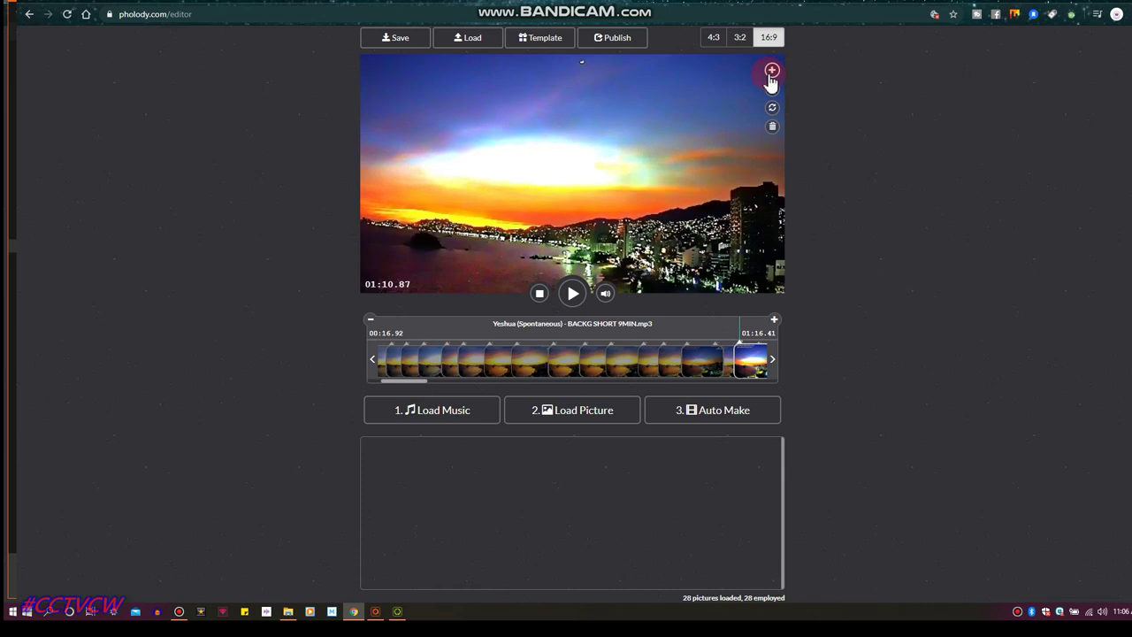
left_click(772, 76)
- Compare the framing of the pictures from 1:07.34 to 1:13.64 and check the captions on those through 1:19.80
left_click(732, 399)
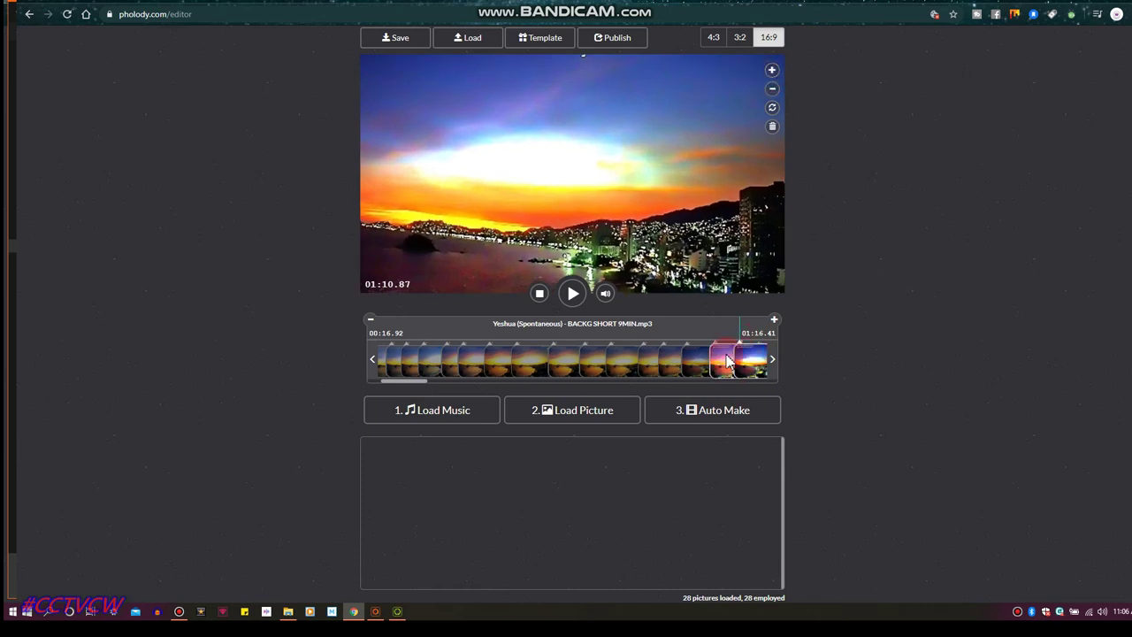
left_click(727, 355)
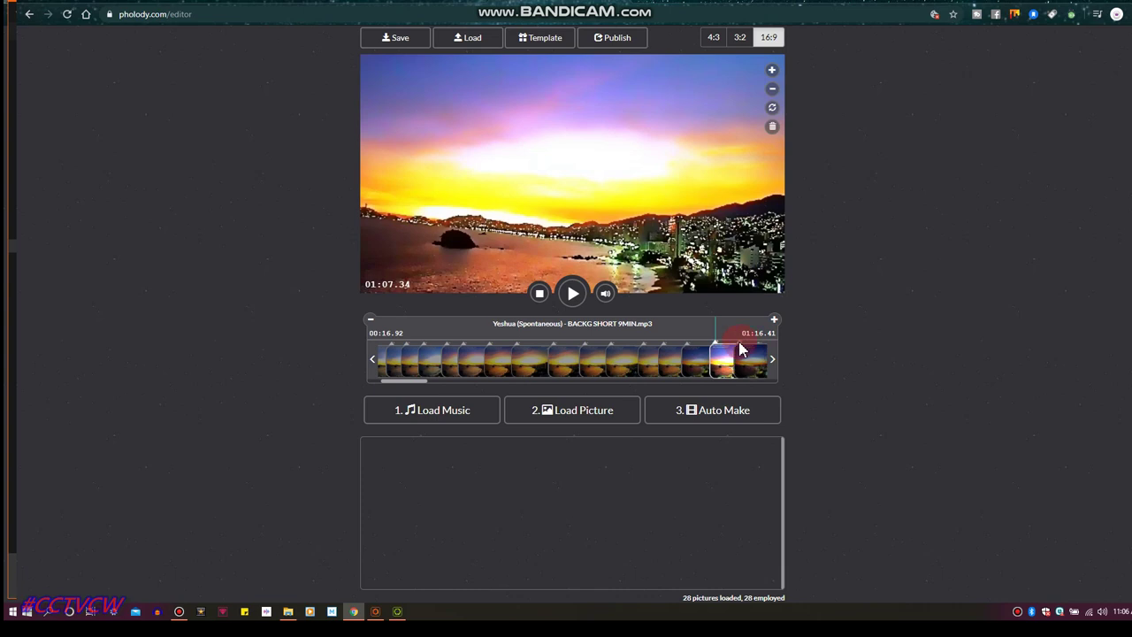
left_click(743, 354)
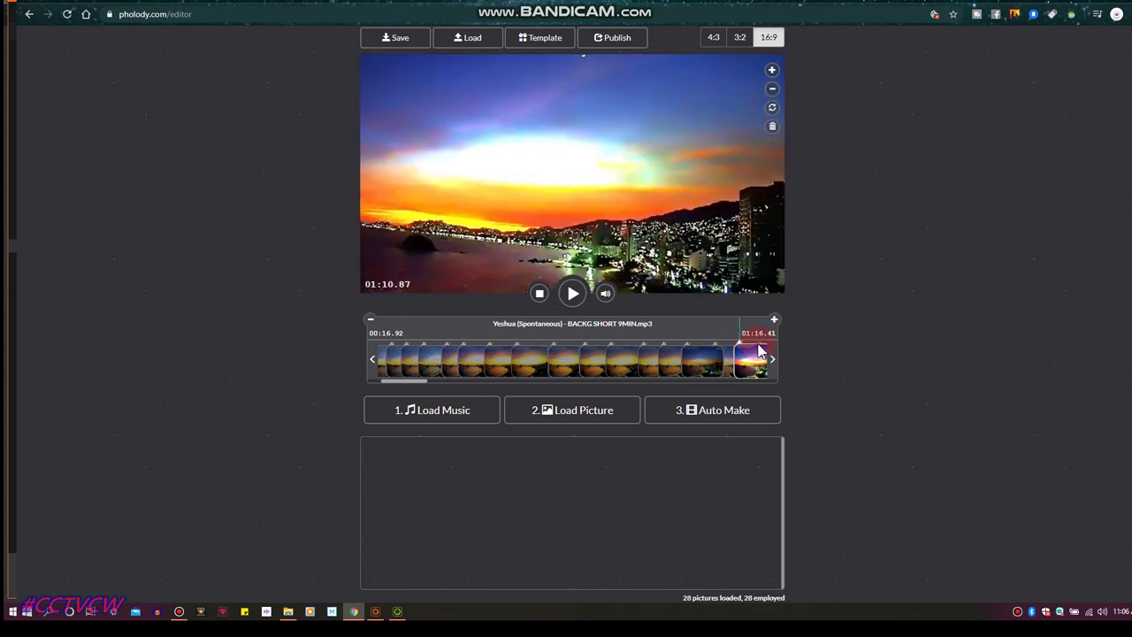
left_click(761, 355)
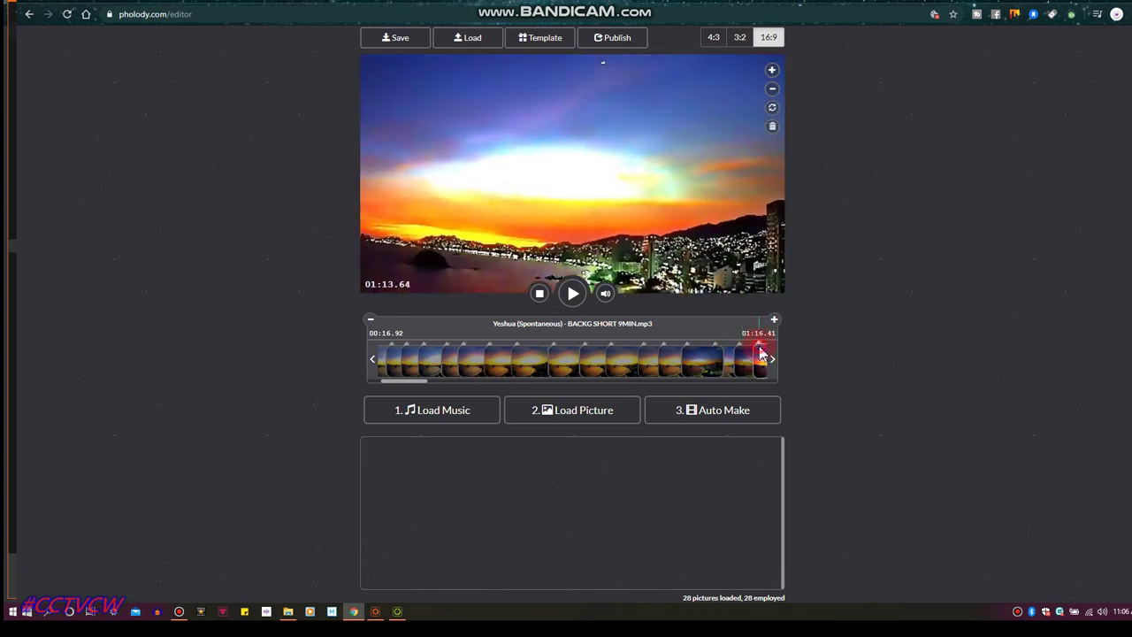
left_click(771, 363)
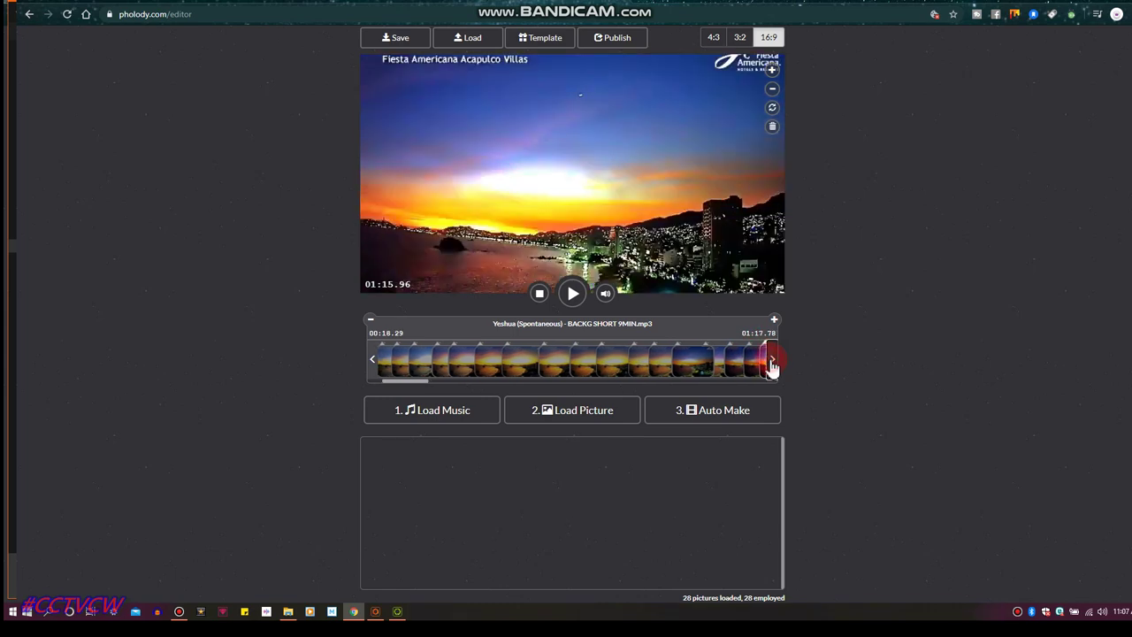
left_click(771, 363)
left_click(772, 363)
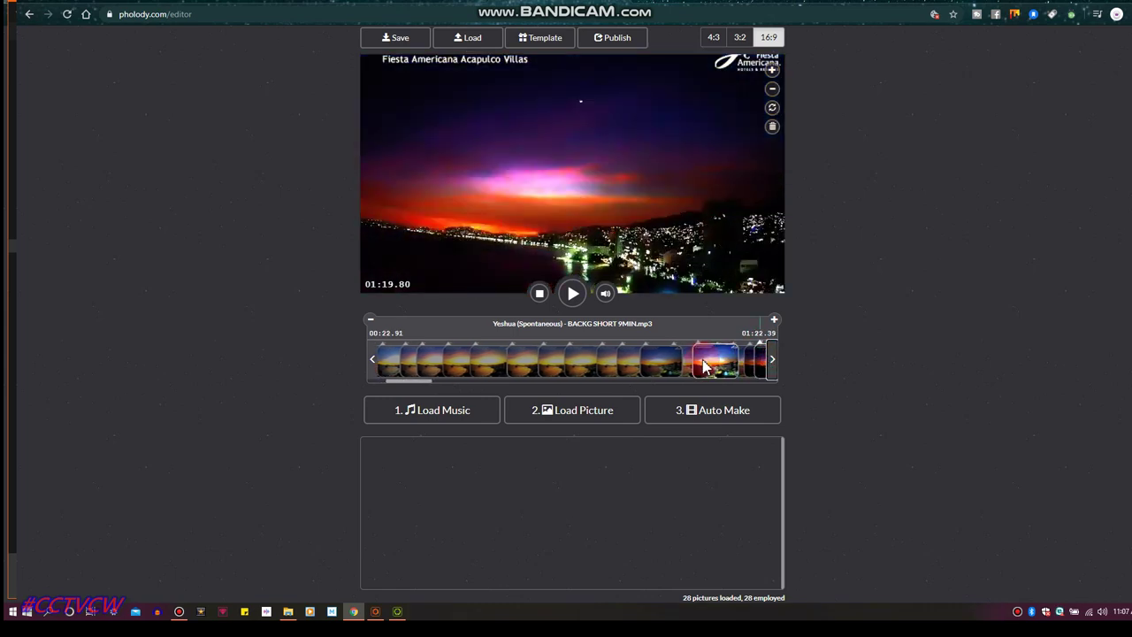
left_click(703, 362)
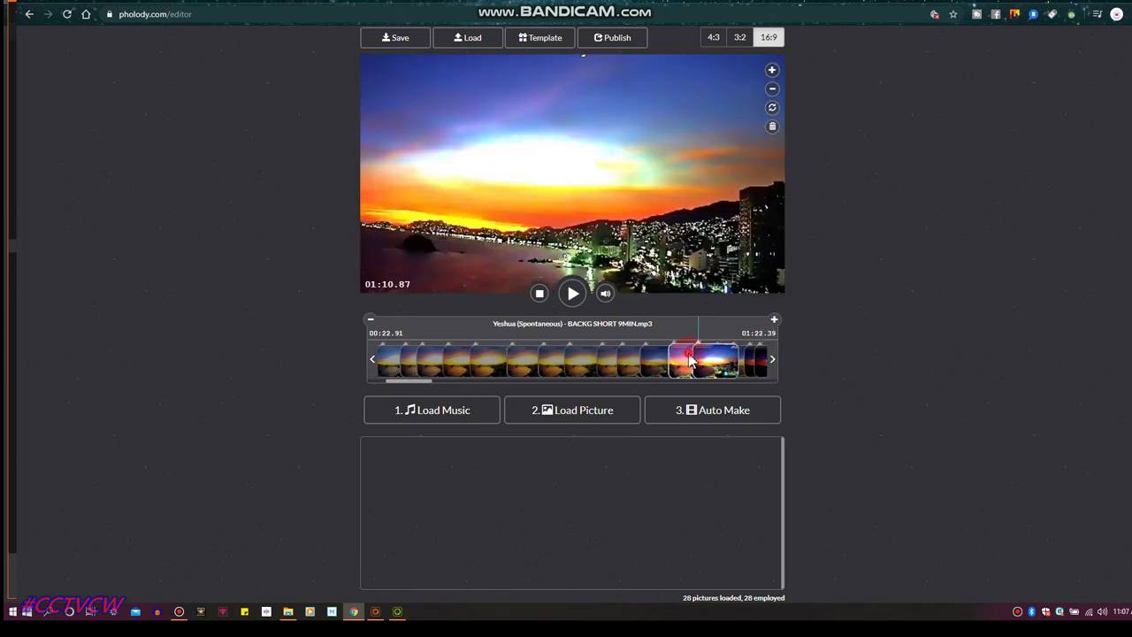
left_click(693, 360)
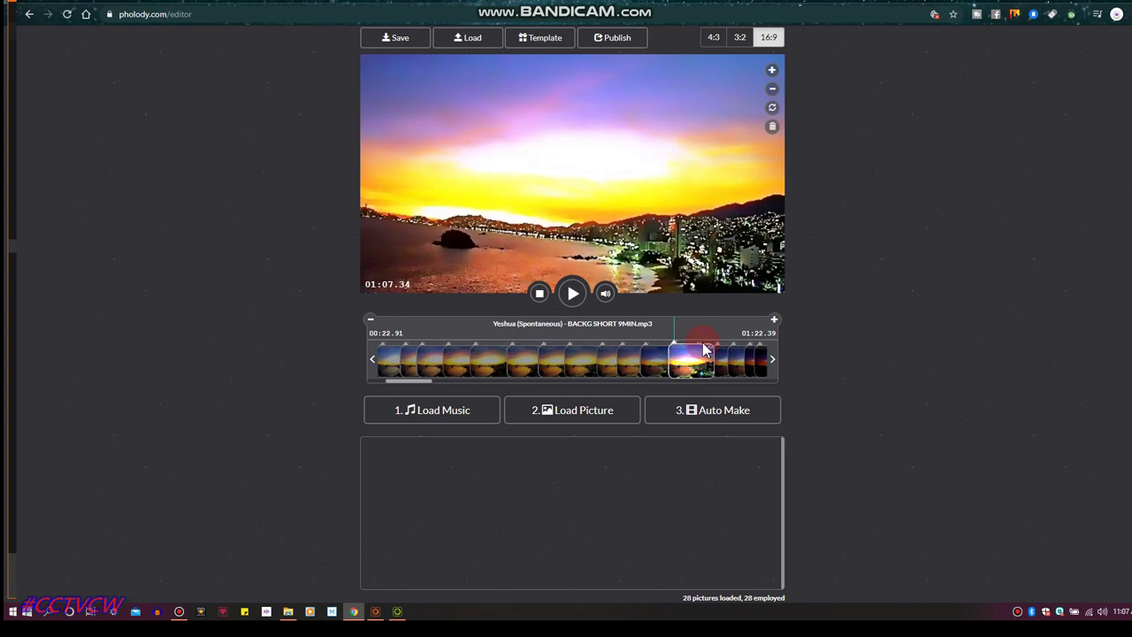
- Zoom out on the picture at 1:10.87 by one step and select the one at 1:13.64
left_click(706, 354)
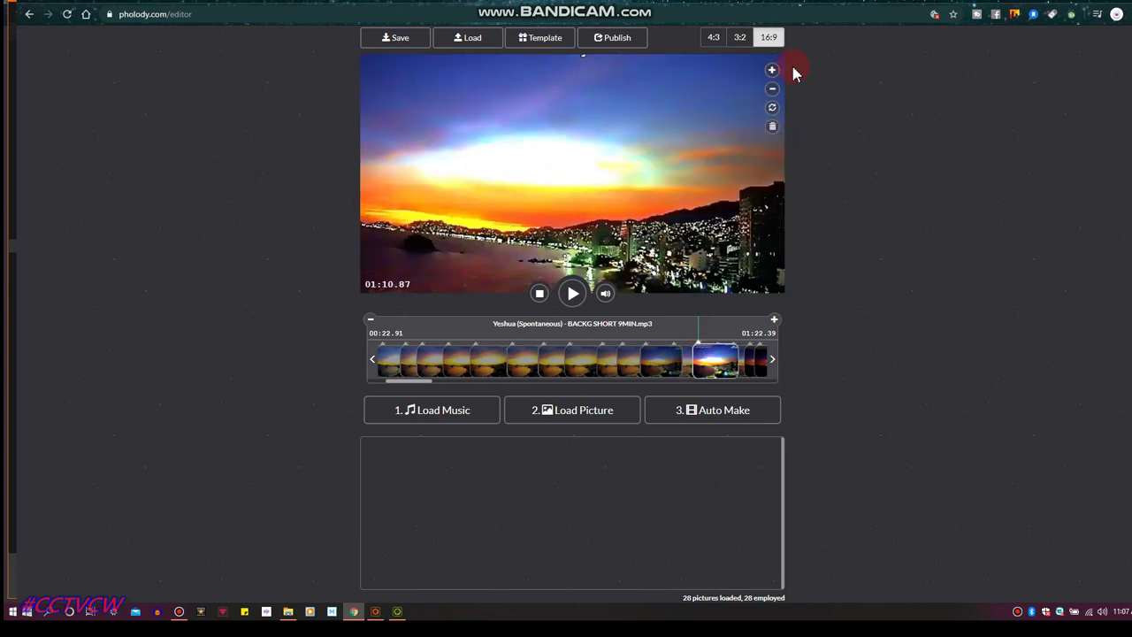
left_click(772, 90)
left_click(727, 343)
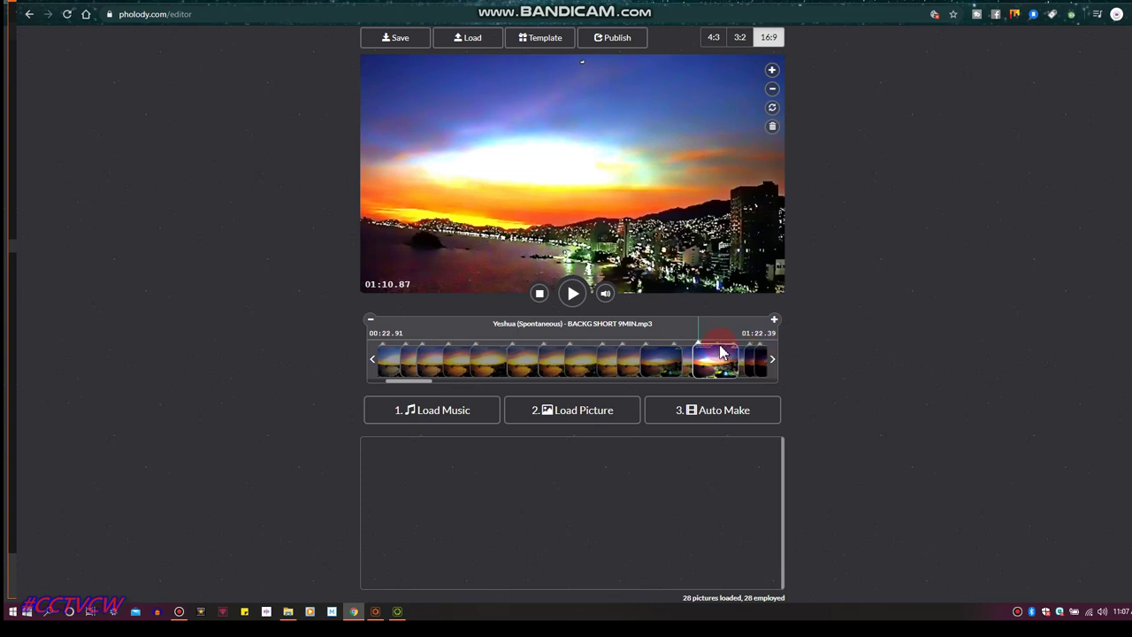
left_click(746, 352)
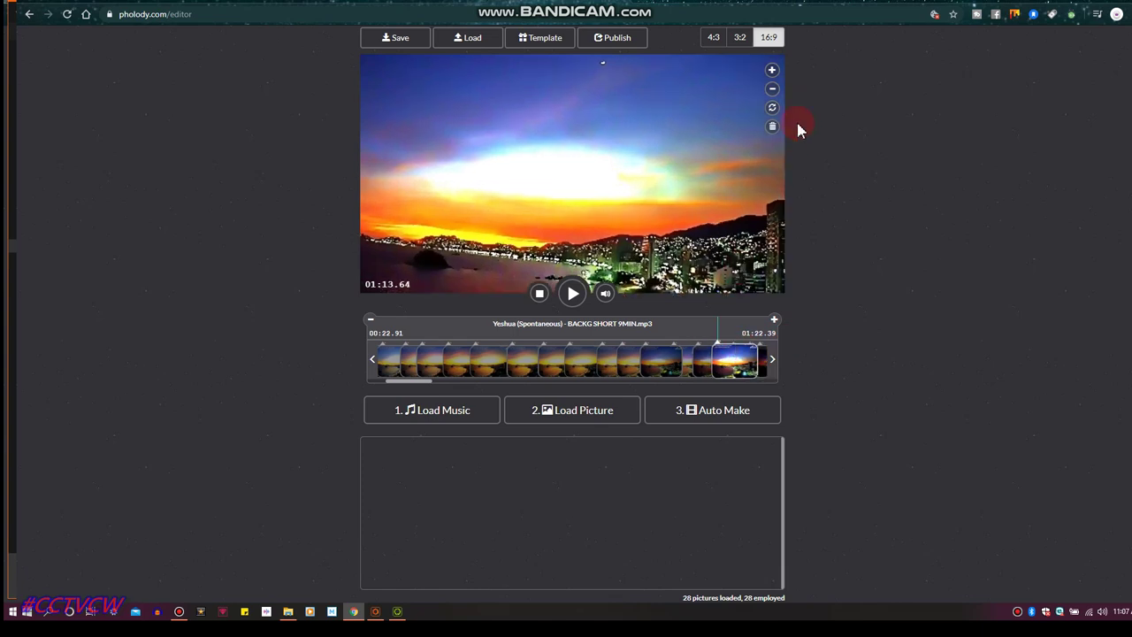
- Zoom out by one step on the picture at 1:13.64 and zoom in by one step on the one at 1:15.96
left_click(773, 91)
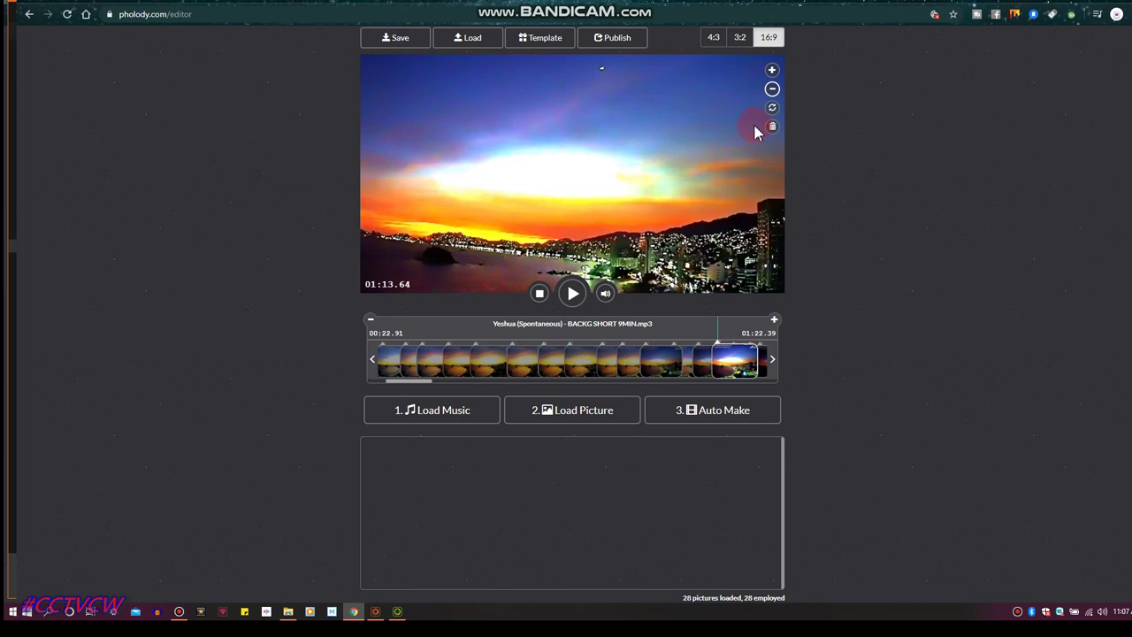
left_click(734, 350)
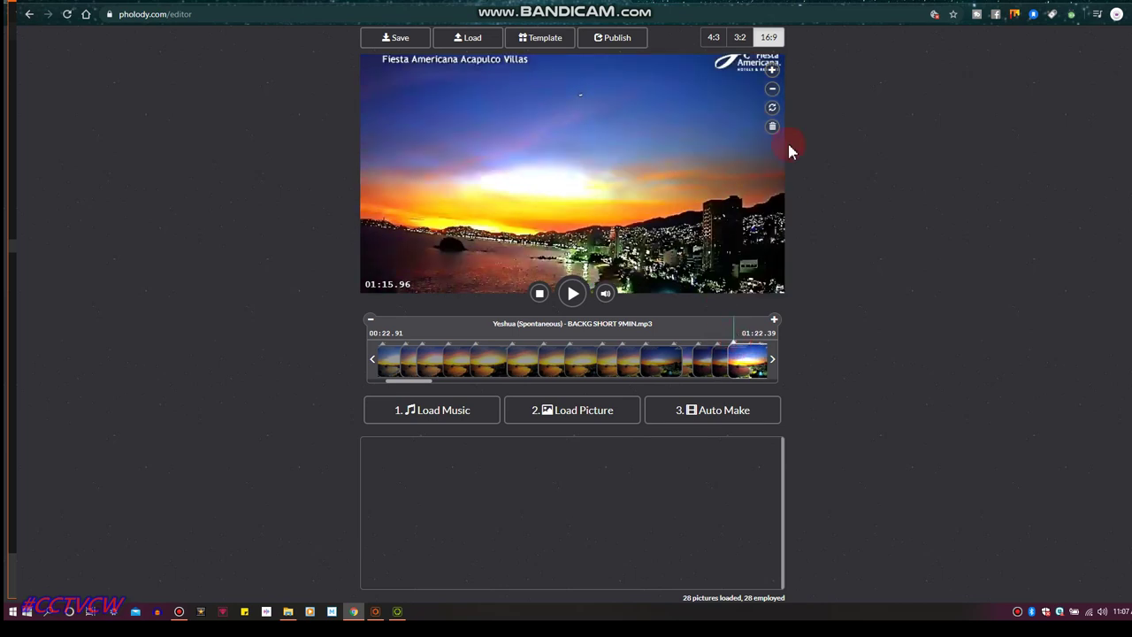
left_click(772, 70)
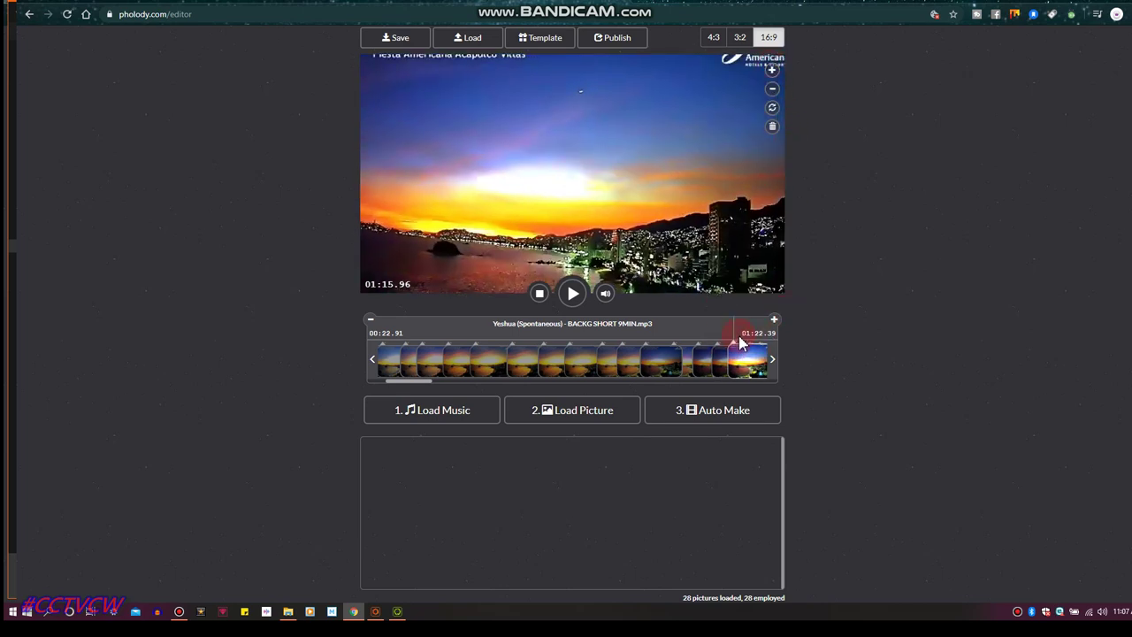
- Compare the framing of the pictures at 1:15.96 and 1:13.64, and shift the start of the latter to 1:13.73
left_click(705, 180)
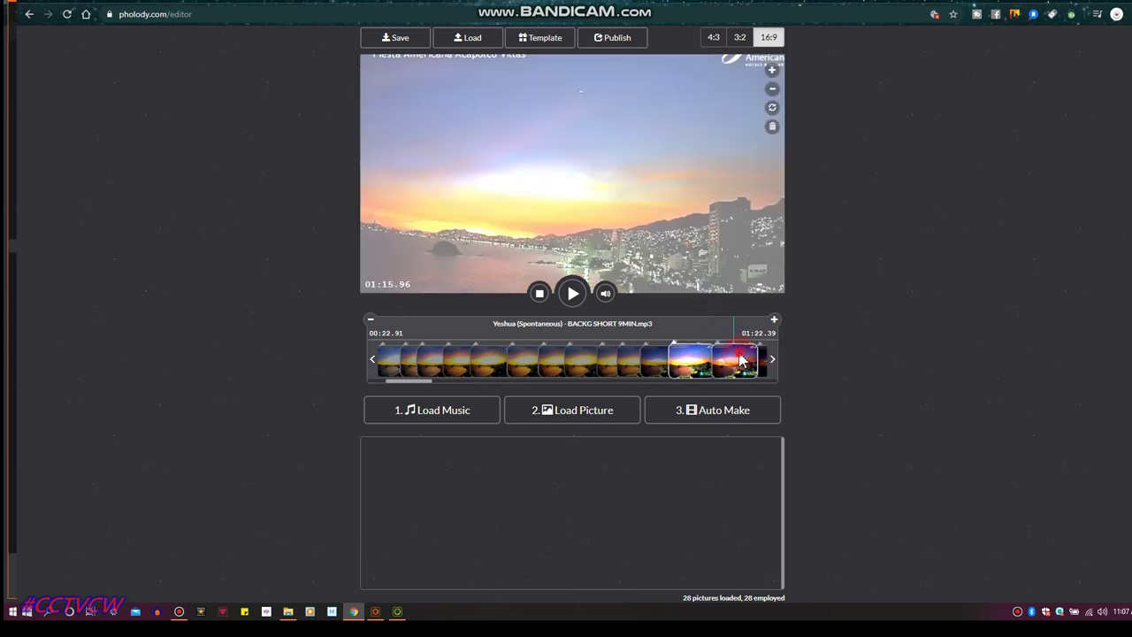
left_click(735, 359)
left_click(679, 198)
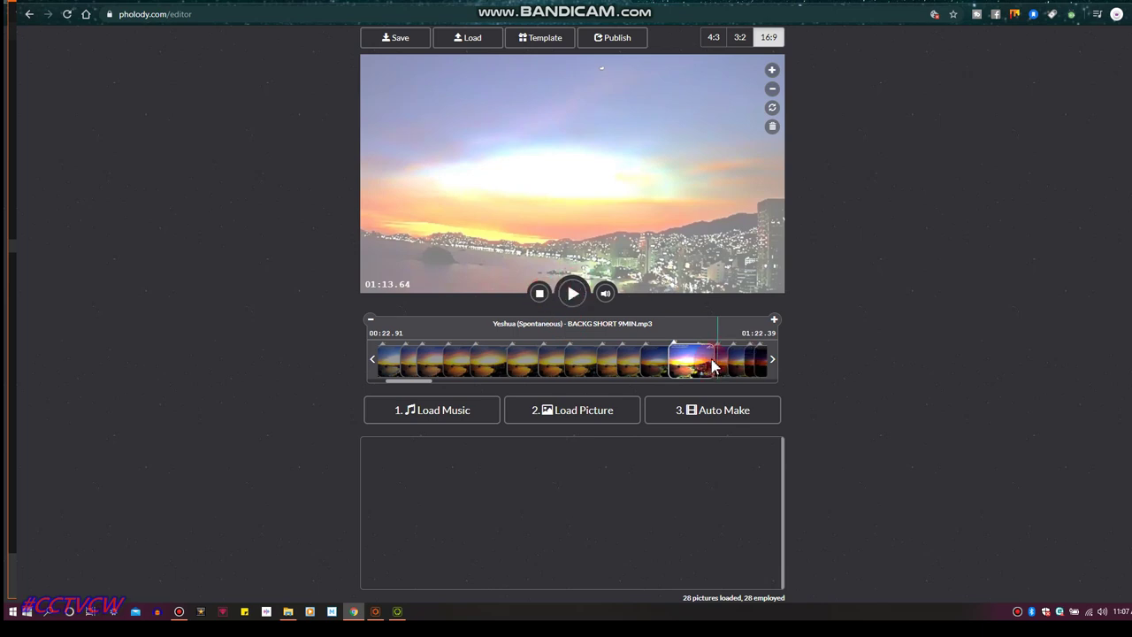
left_click_drag(723, 356, 725, 339)
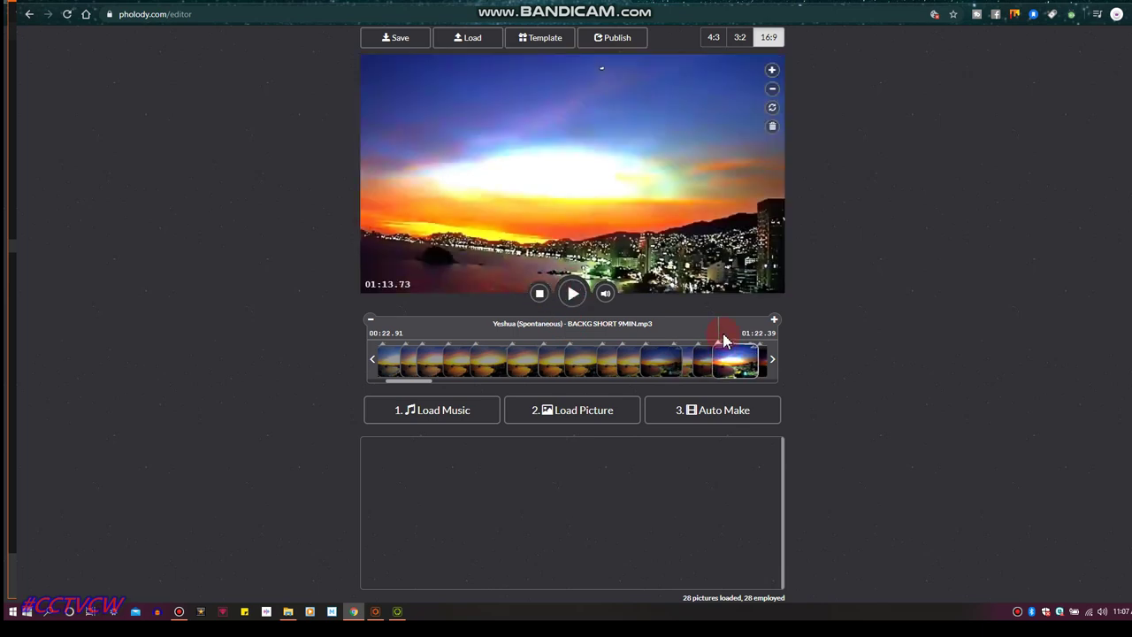
- Zoom in on the picture at 1:07.34 by one step
left_click_drag(722, 234, 685, 356)
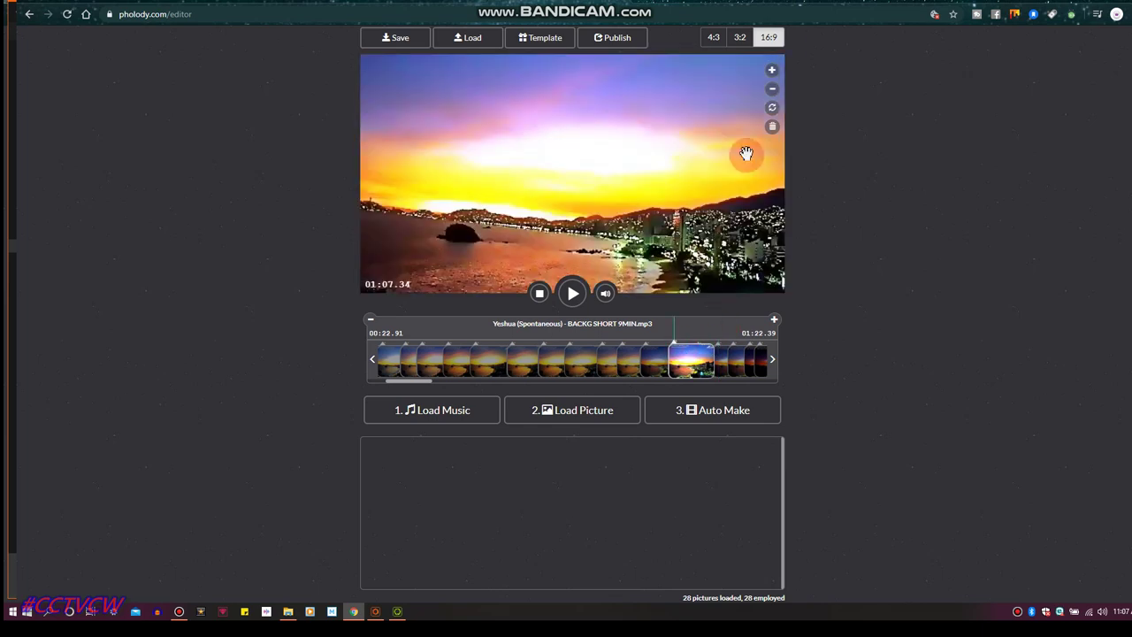
left_click(772, 70)
mouse_move(717, 145)
left_mouse_down()
mouse_move(706, 147)
mouse_move(707, 206)
left_mouse_up()
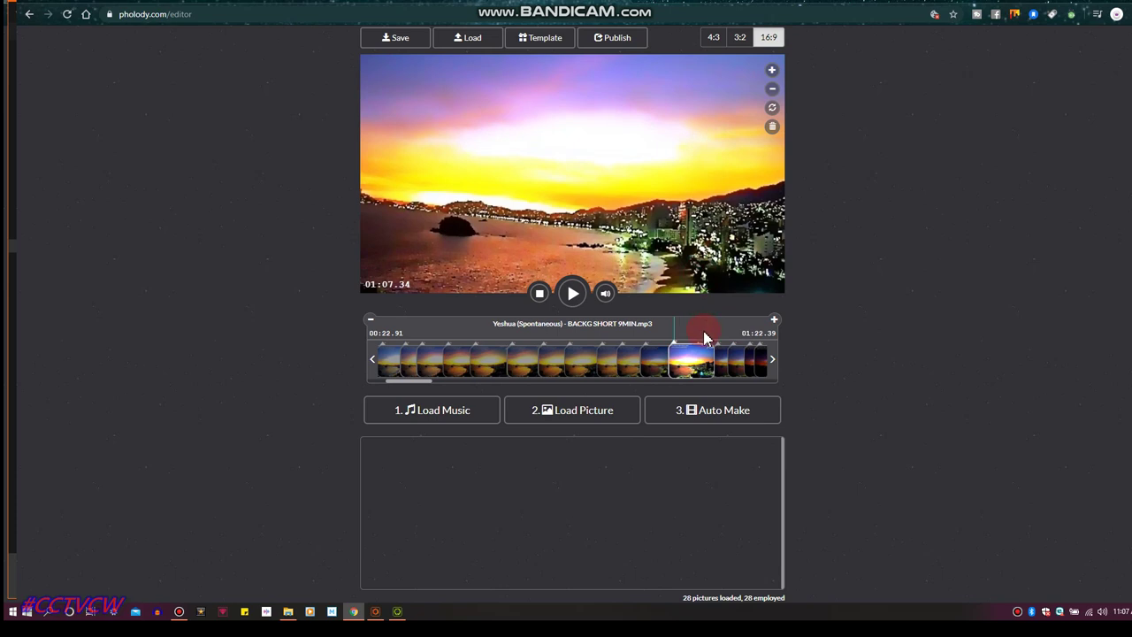
- Zoom in on the picture at 1:10.87 by two steps, comparing its framing with the neighbouring pictures
left_click(699, 345)
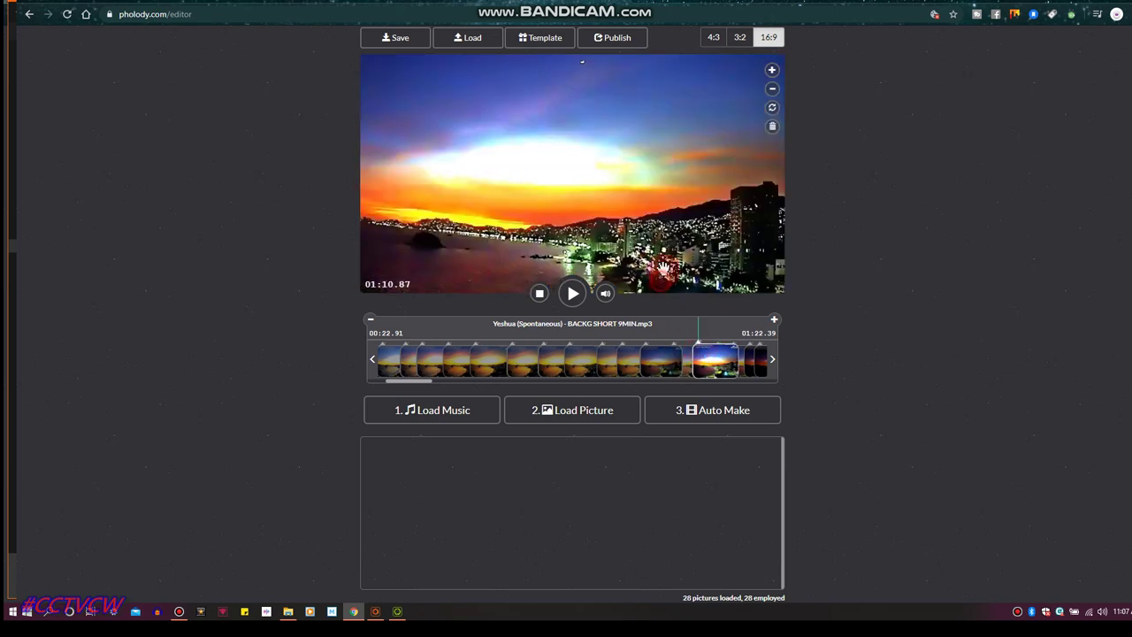
left_click_drag(663, 268, 751, 84)
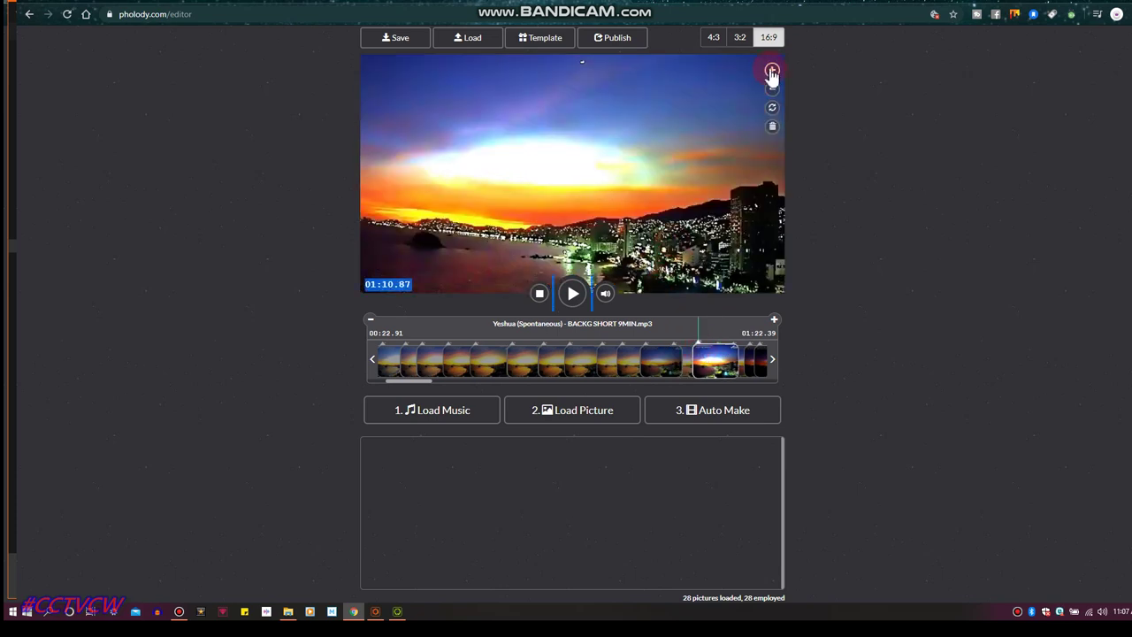
left_click(704, 147)
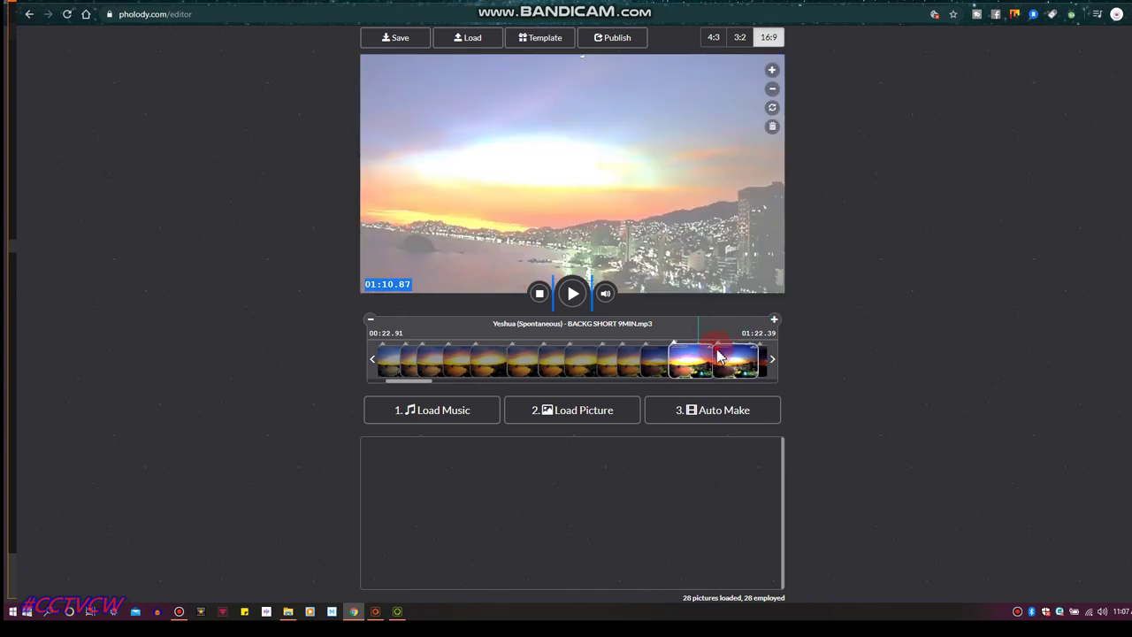
left_click(718, 354)
left_click(705, 352)
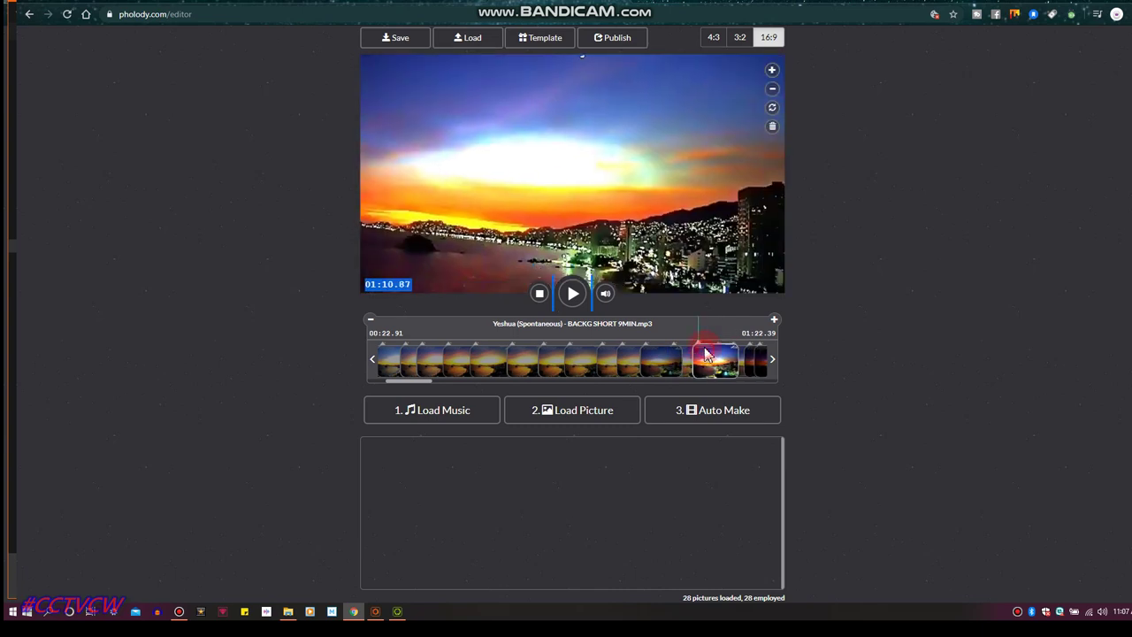
left_click(771, 71)
left_click(677, 169)
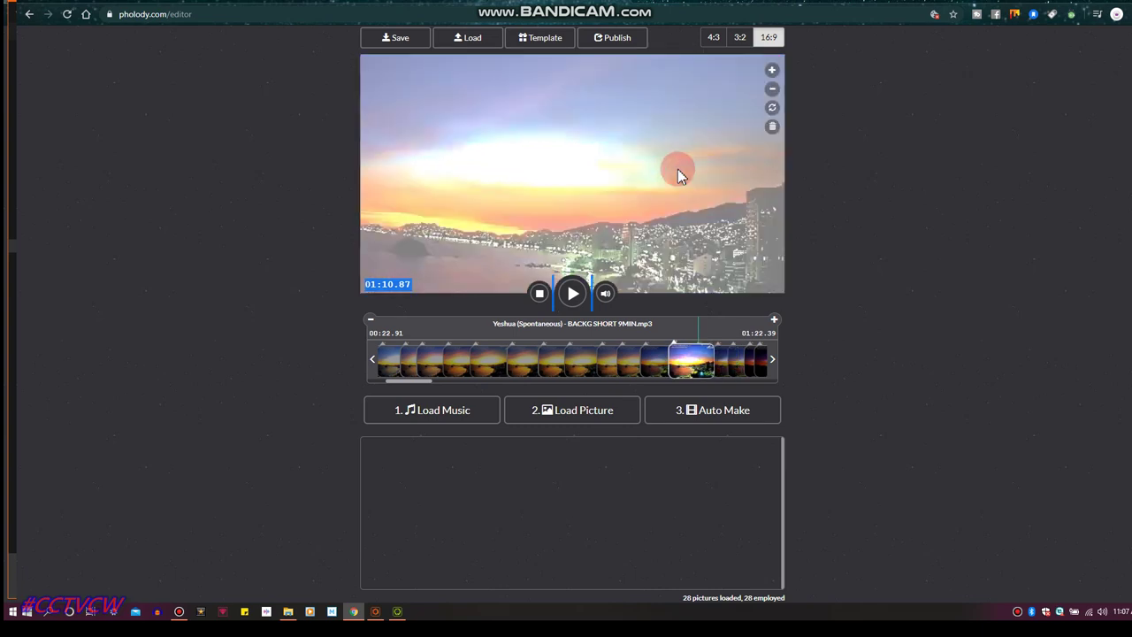
- Shift the start of the picture at 1:07.34 to 1:07.60 and zoom in on it by one step
left_click_drag(681, 288, 681, 287)
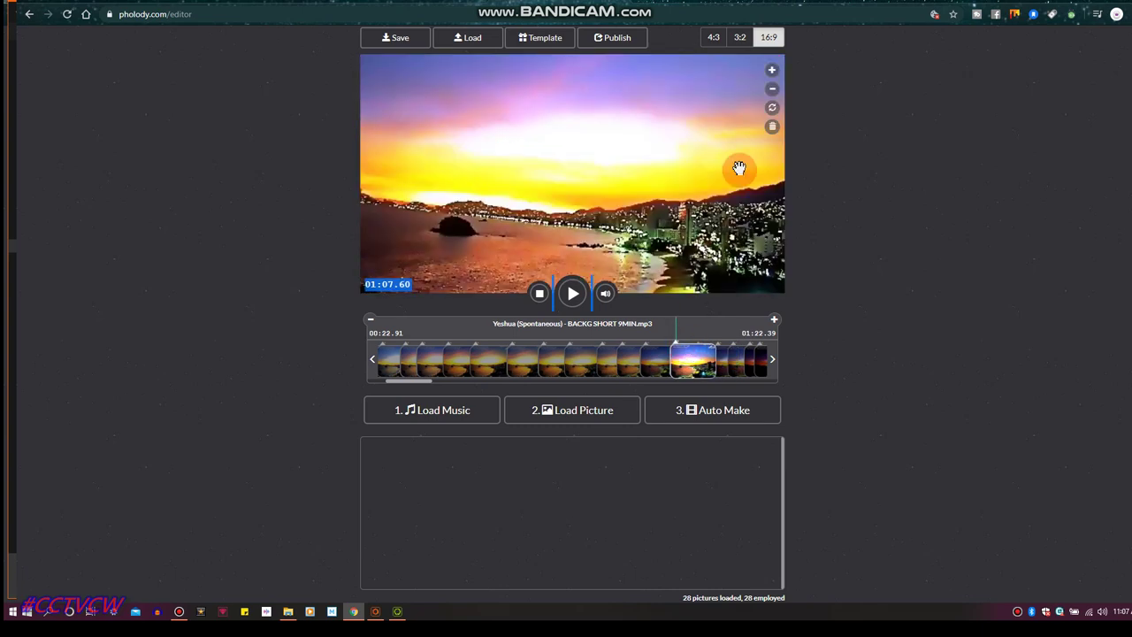
left_click(759, 70)
left_click(771, 71)
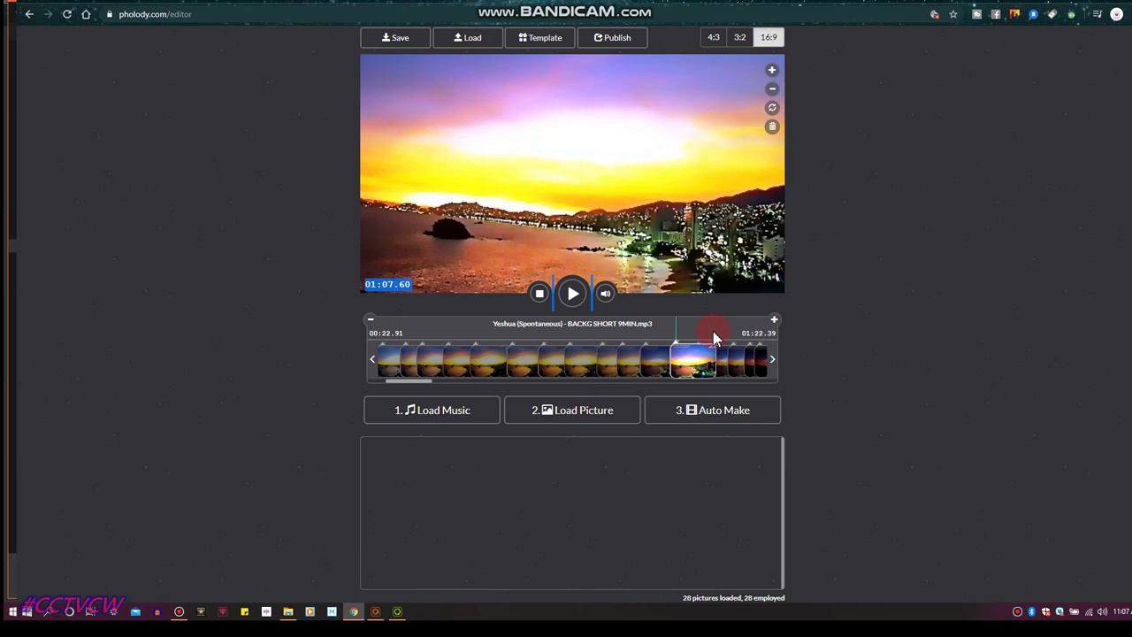
- Zoom in by one step on each of the pictures at 1:10.87 and 1:13.73
left_click_drag(705, 349, 703, 358)
left_click(771, 71)
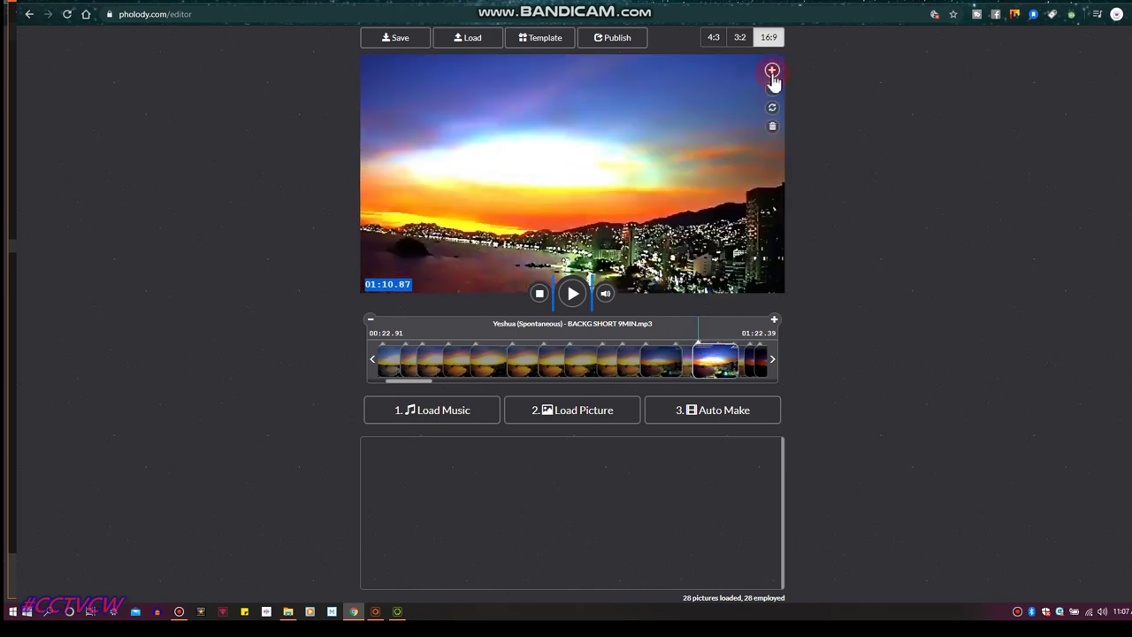
left_click(660, 196)
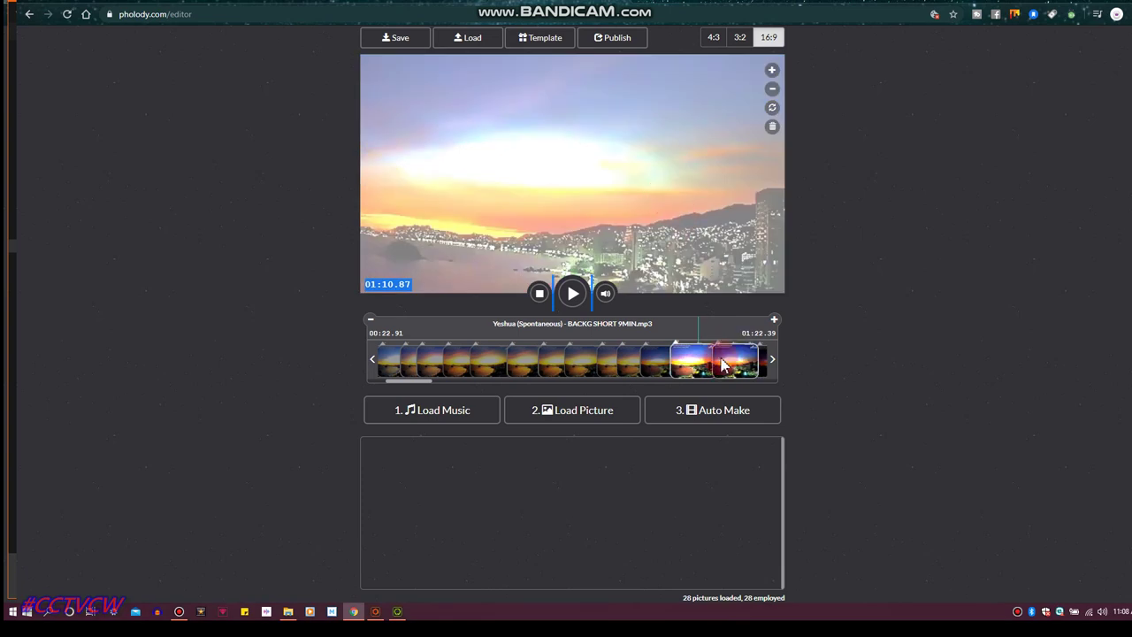
left_click_drag(722, 358, 724, 357)
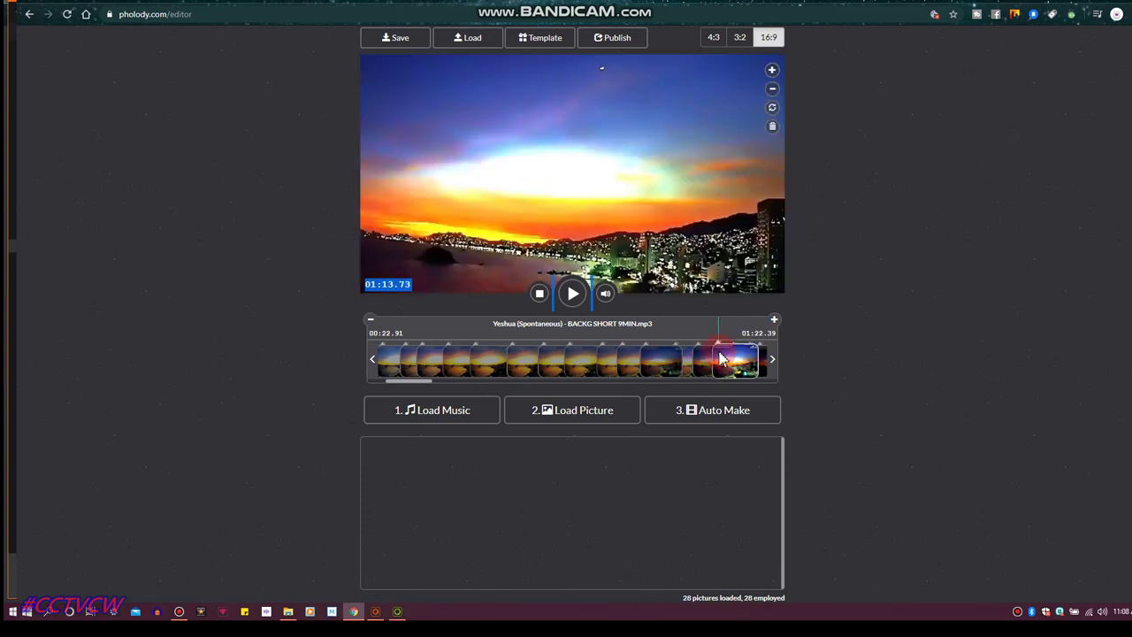
left_click(771, 71)
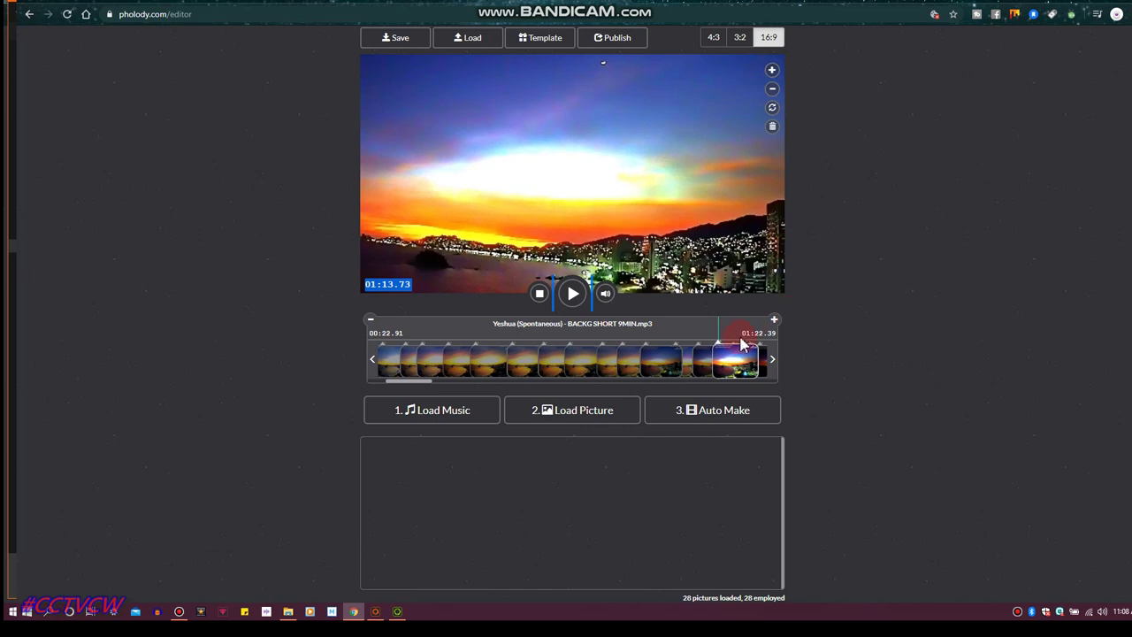
- Zoom in further on the picture at 1:15.96 to crop out its caption and hotel logo
left_click_drag(741, 345, 741, 355)
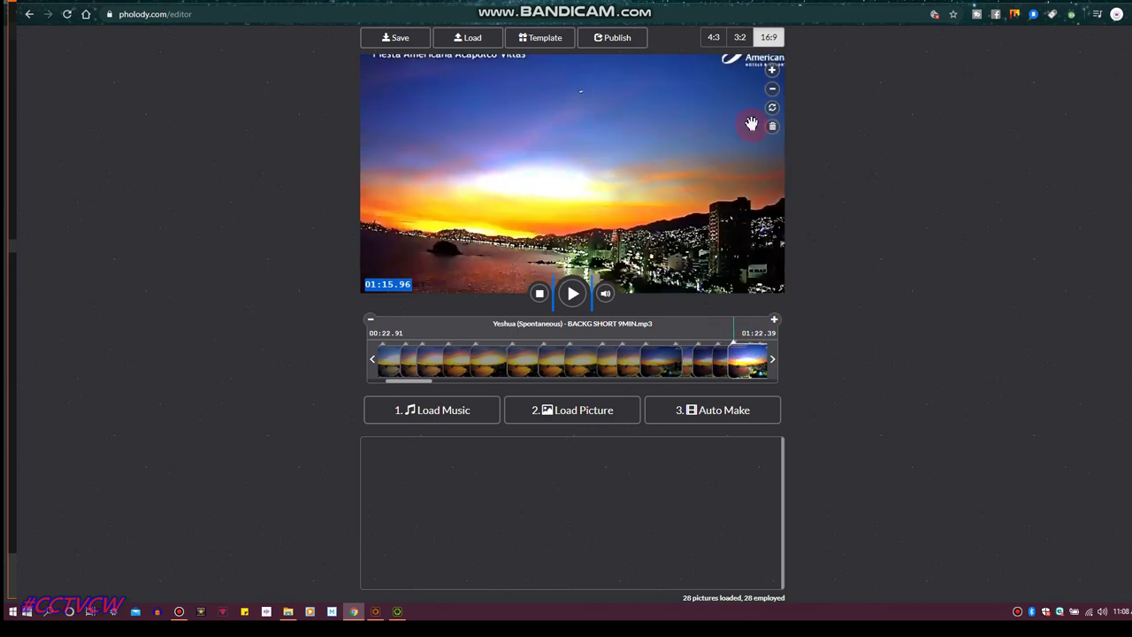
left_click(773, 72)
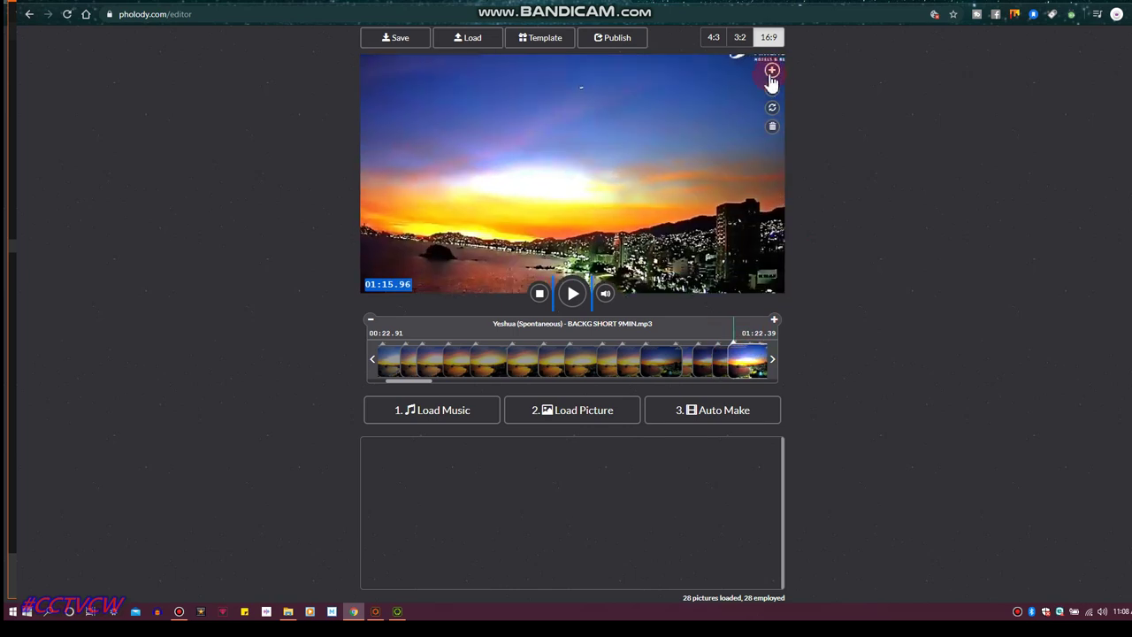
left_click(677, 179)
left_click_drag(678, 184, 684, 175)
left_click(772, 71)
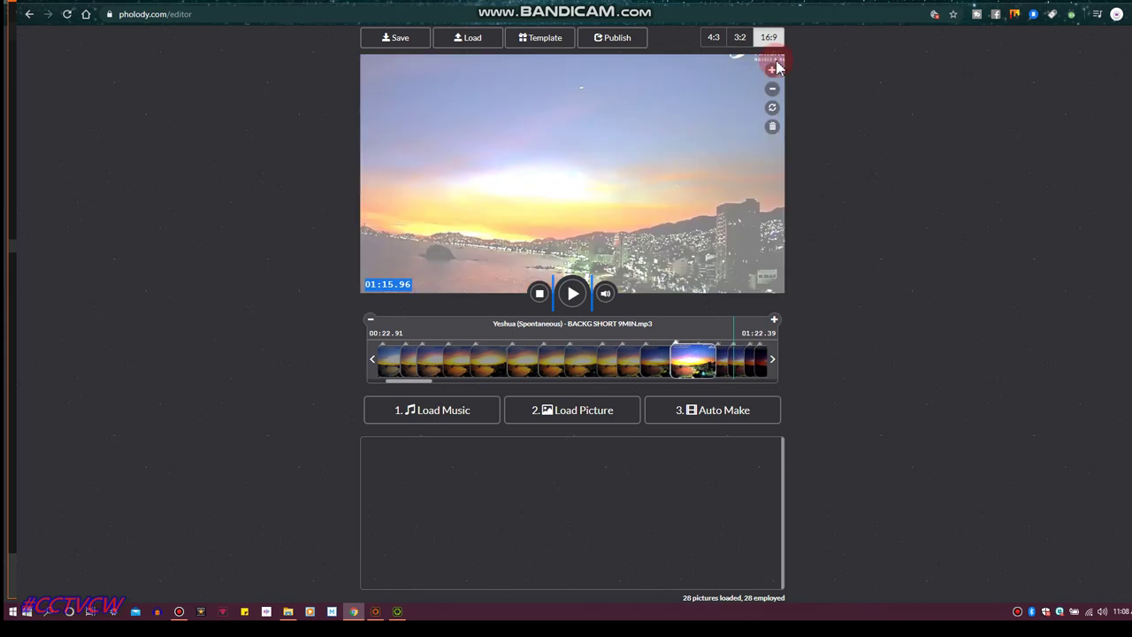